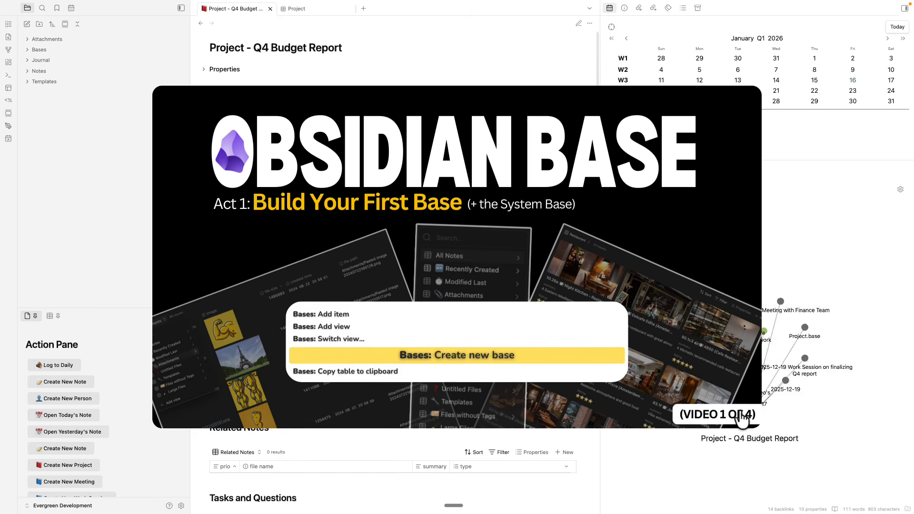
Navigate back from the Project - Q4 Budget Report note through the previously opened notes to the Journaling Example note
left_click(201, 23)
left_click(305, 218)
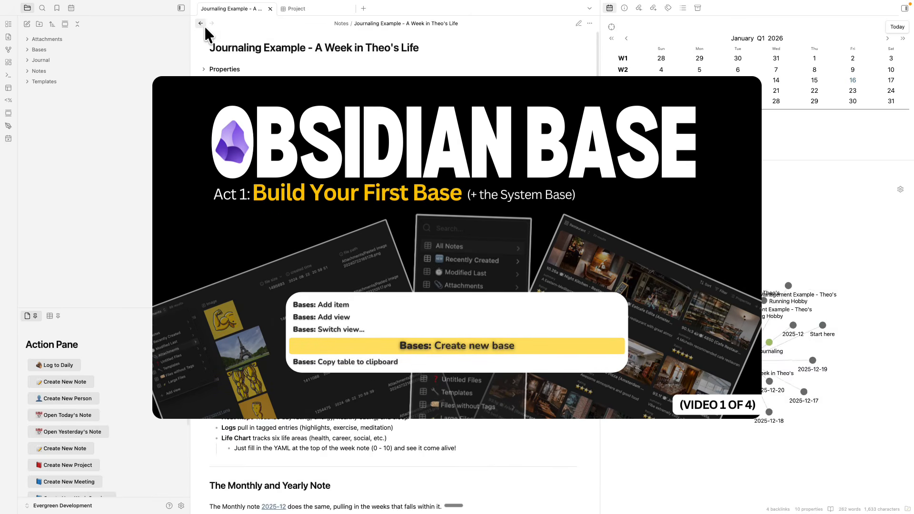
left_click(200, 23)
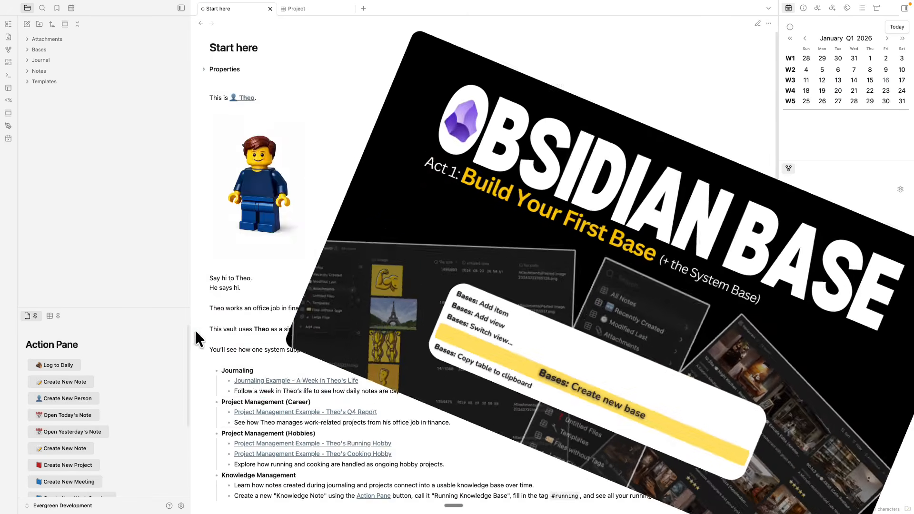
Open the Cooking Hobby project management example from the Start here note and collapse its properties
left_click(309, 454)
left_click(204, 70)
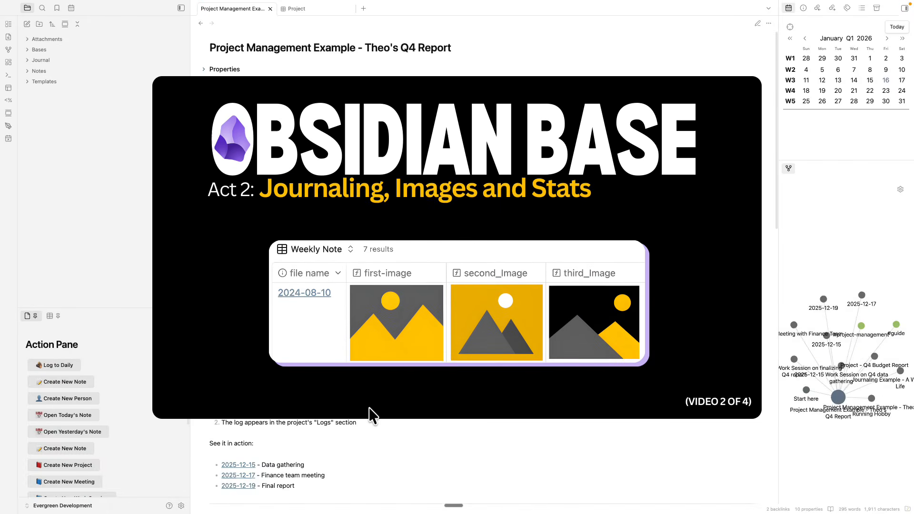
Open the 2025-12-15 Work Session on Q4 data gathering note and follow its up link to the Q4 Budget Report project
scroll(296, 404, "down", 10)
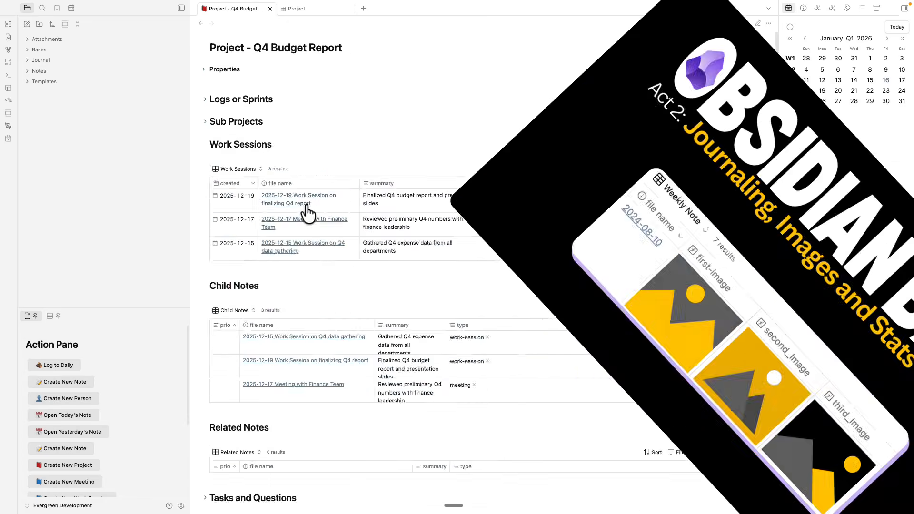
left_click(306, 210)
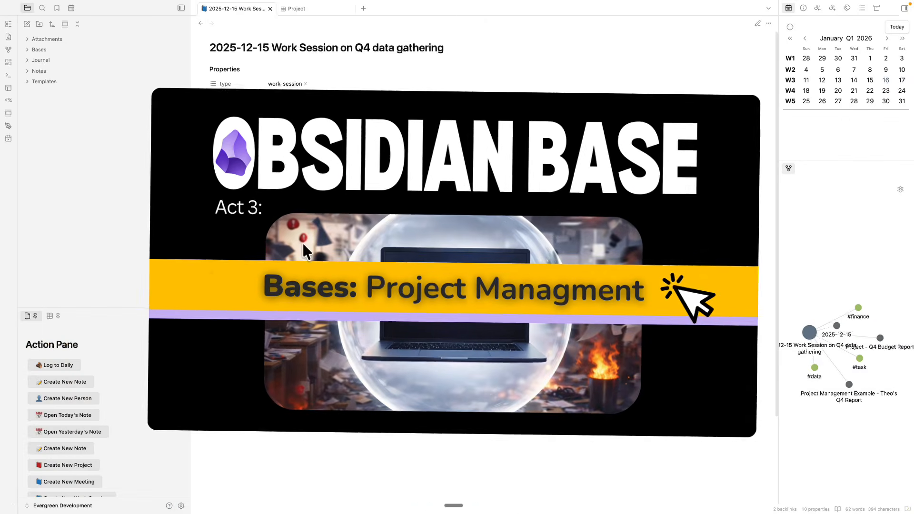
left_click(292, 163)
left_click(303, 200)
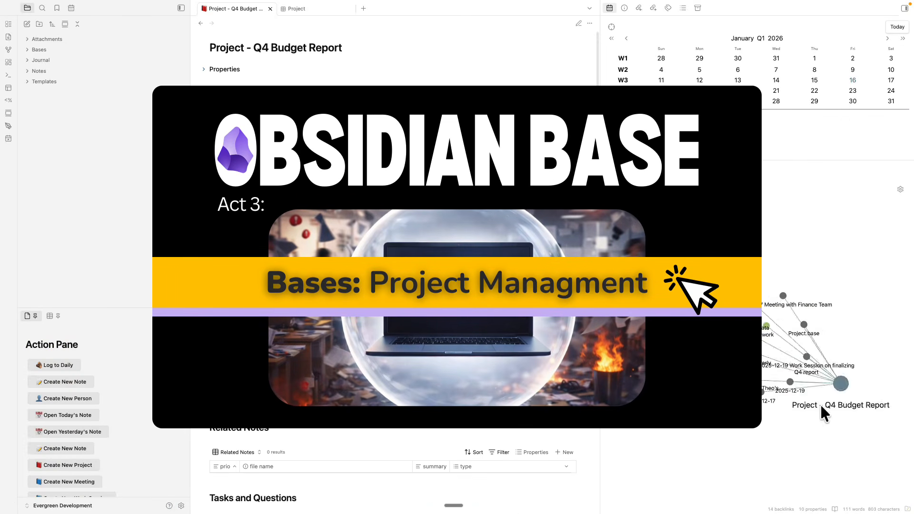
Go back from the Q4 Budget Report project note to the Journaling Example note
left_click(201, 24)
left_click(303, 215)
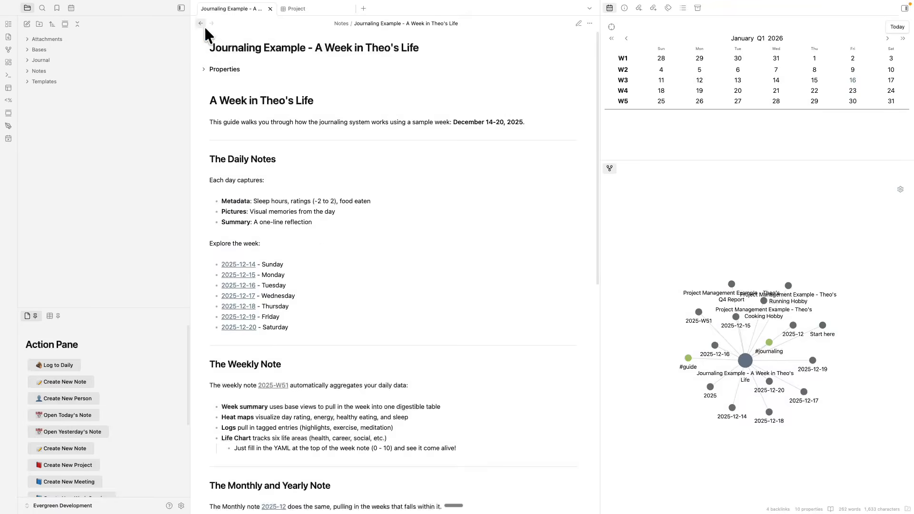
left_click(201, 24)
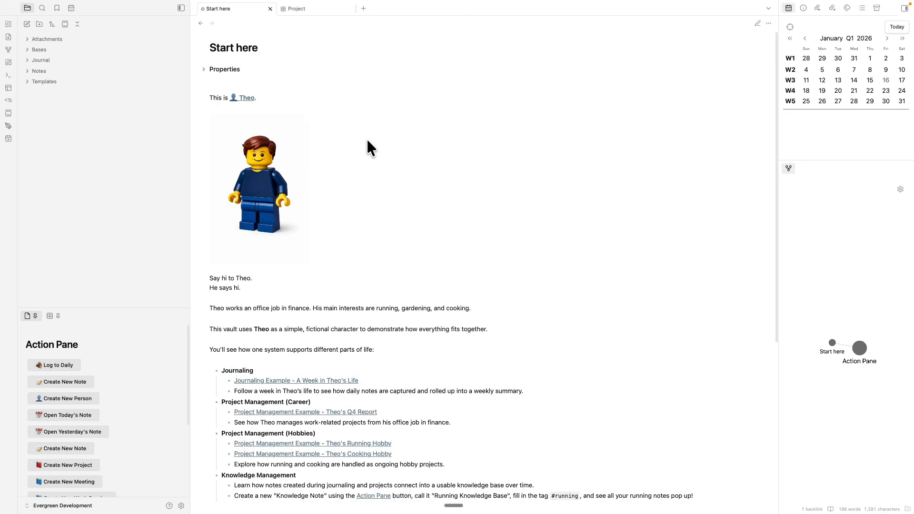
Open the Project - Italian Cooking note through the Cooking Hobby example and collapse the properties of both notes
left_click(285, 454)
left_click(203, 69)
left_click(251, 179)
left_click(204, 69)
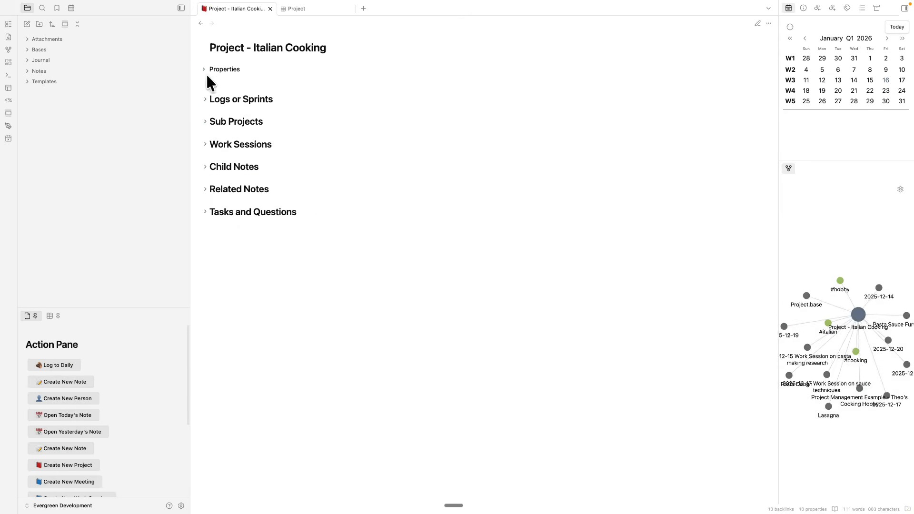
Expand and collapse the Logs or Sprints, Sub Projects and Child Notes sections of the Italian Cooking project in turn
left_click(205, 99)
left_click(205, 99)
left_click(205, 121)
left_click(205, 122)
left_click(205, 167)
left_click(205, 167)
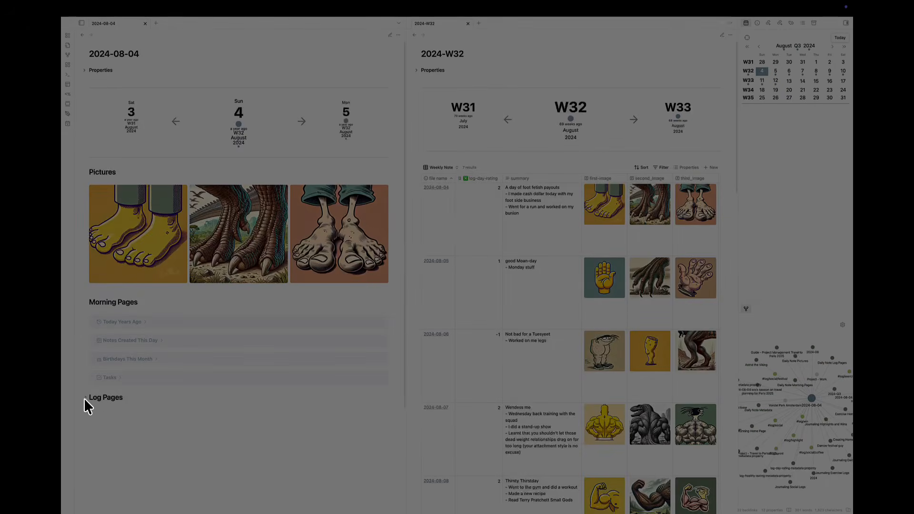
Expand the Log Pages section and the Today Years Ago callout in the 2024-08-04 daily note and review the Morning Pages
left_click(85, 397)
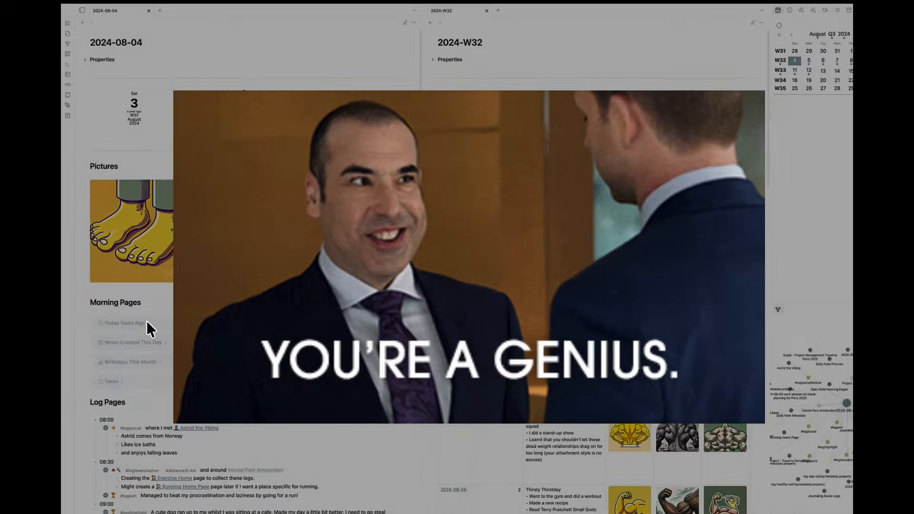
left_click(144, 321)
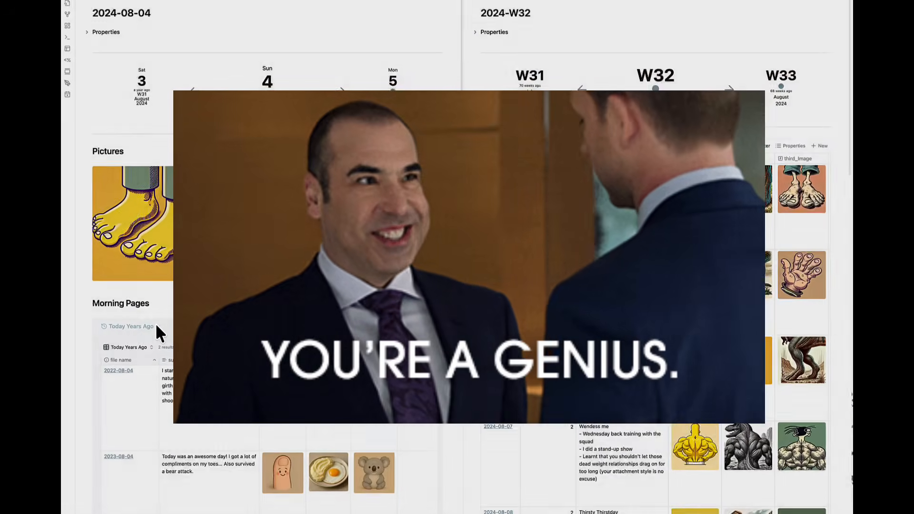
scroll(156, 324, "down", 5)
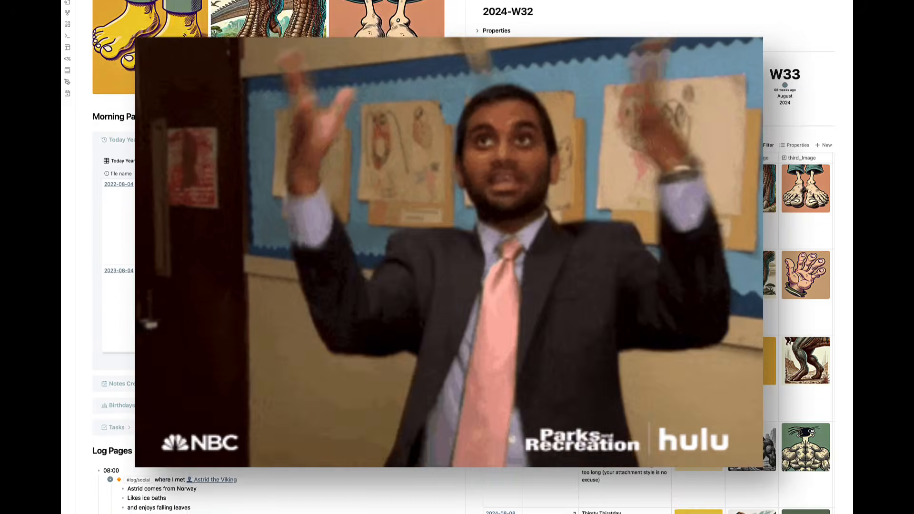
scroll(155, 324, "down", 3)
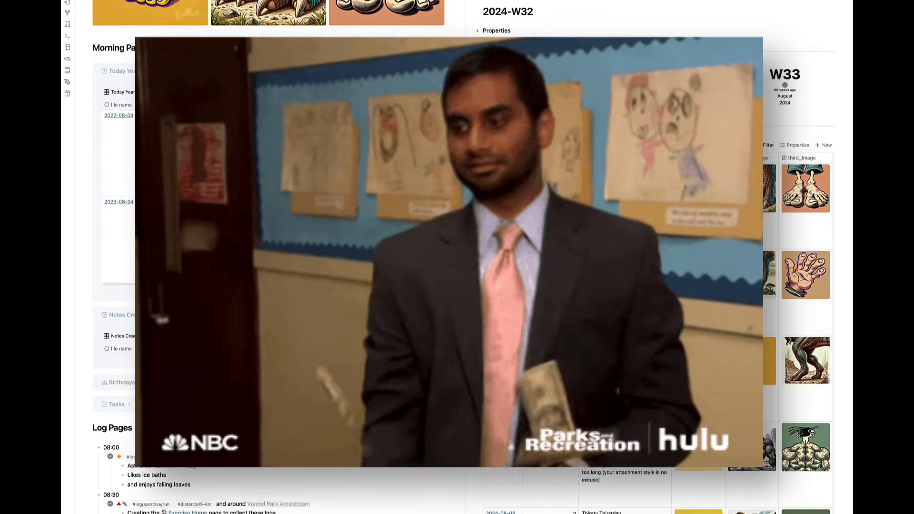
scroll(156, 324, "down", 4)
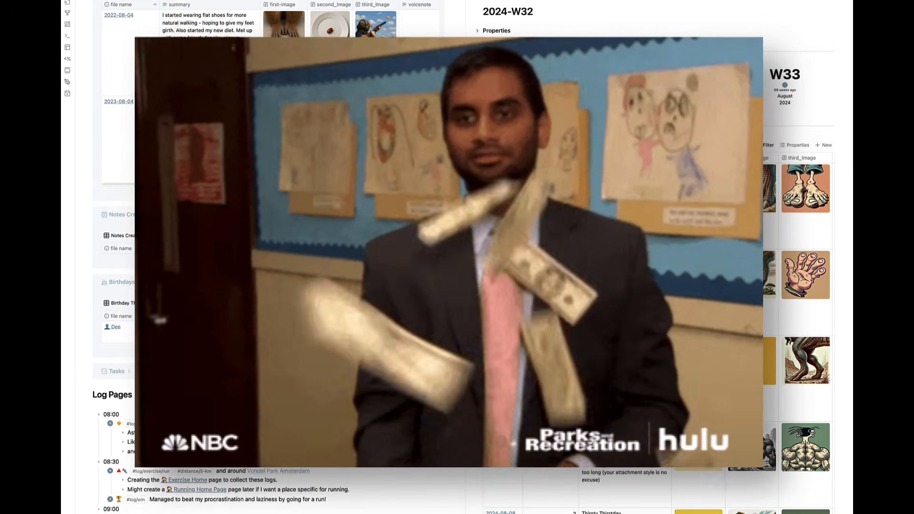
scroll(155, 324, "up", 10)
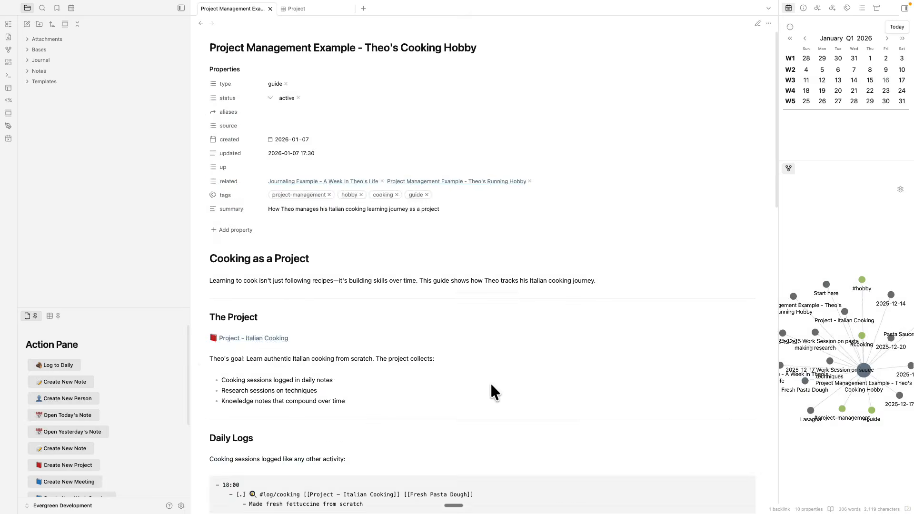
Collapse the properties and briefly expand the Sub Projects and Child Notes sections of the Project - Italian Cooking note
left_click(205, 70)
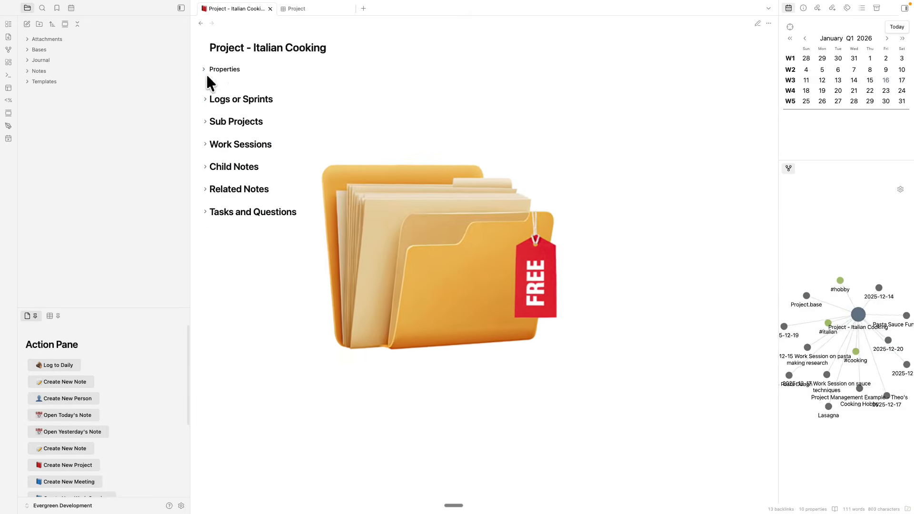
left_click(205, 121)
left_click(205, 122)
left_click(205, 167)
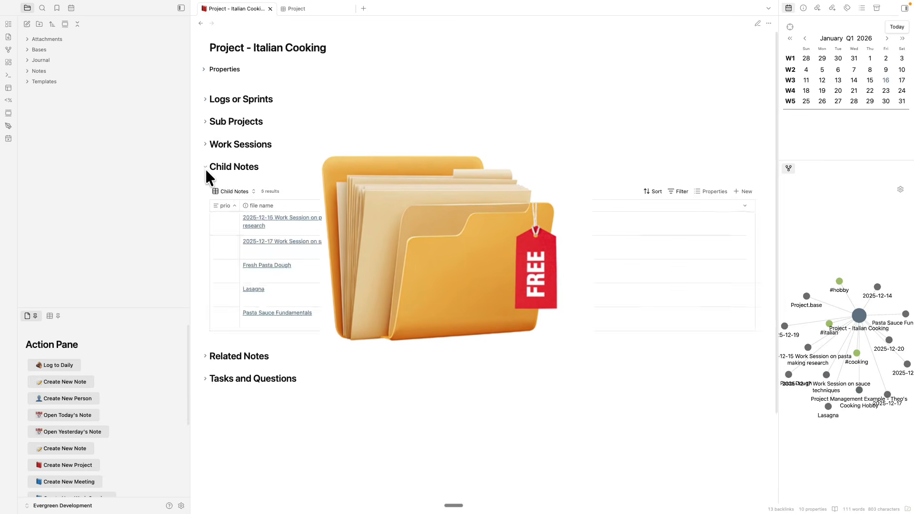
left_click(205, 167)
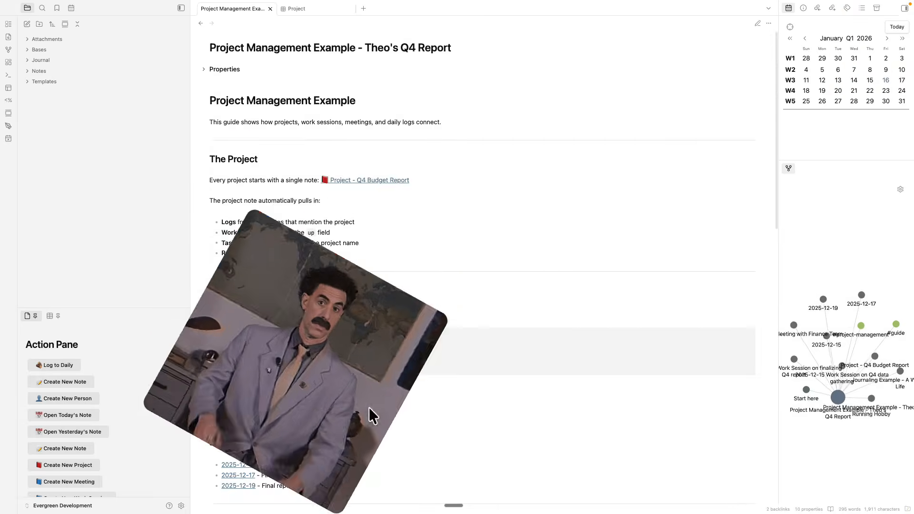
Open the Project - Q4 Budget Report note from the Q4 Report example and unfold its Logs or Sprints and Sub Projects sections
scroll(333, 405, "down", 3)
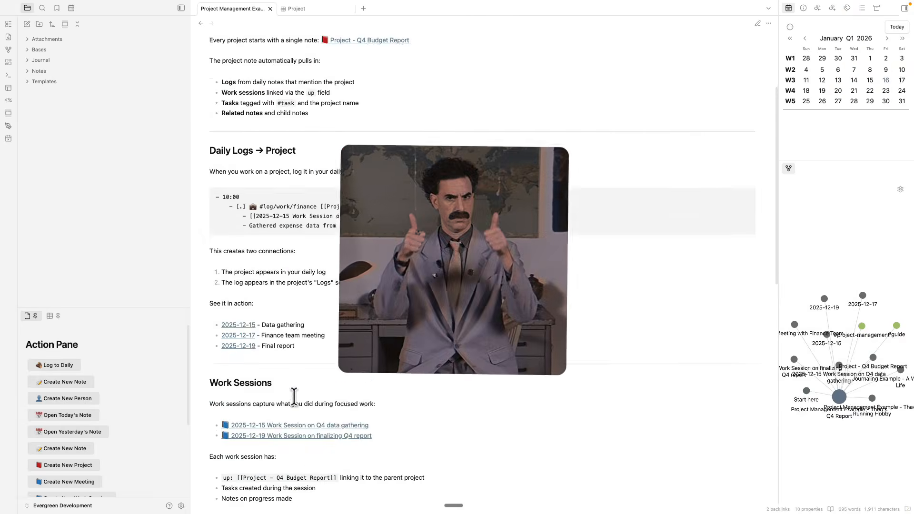
scroll(295, 397, "down", 2)
scroll(374, 286, "up", 4)
left_click(374, 189)
left_click(205, 99)
left_click(206, 121)
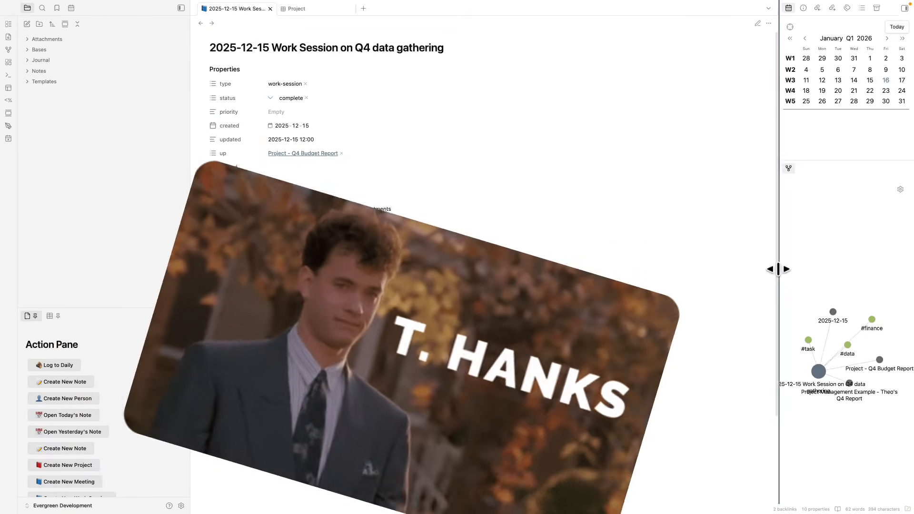
Widen the sidebar that holds the calendar and the graph view
left_click_drag(779, 267, 600, 267)
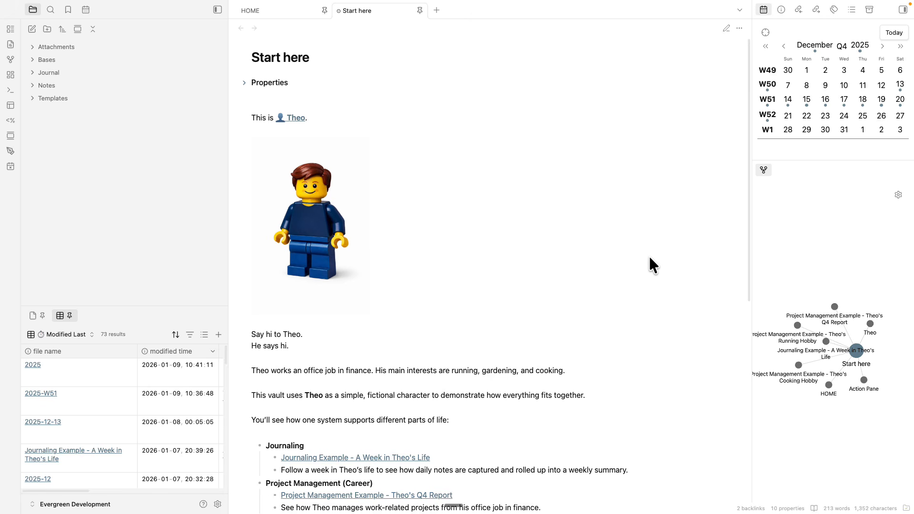
Look over the Start here note, expand the Templates folder and open the Project Template
scroll(630, 248, "down", 3)
scroll(633, 244, "up", 5)
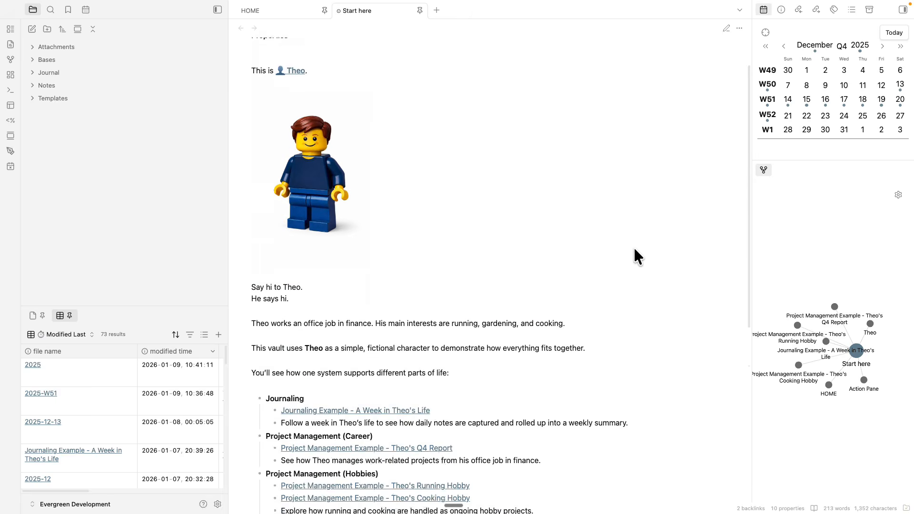
scroll(635, 245, "down", 3)
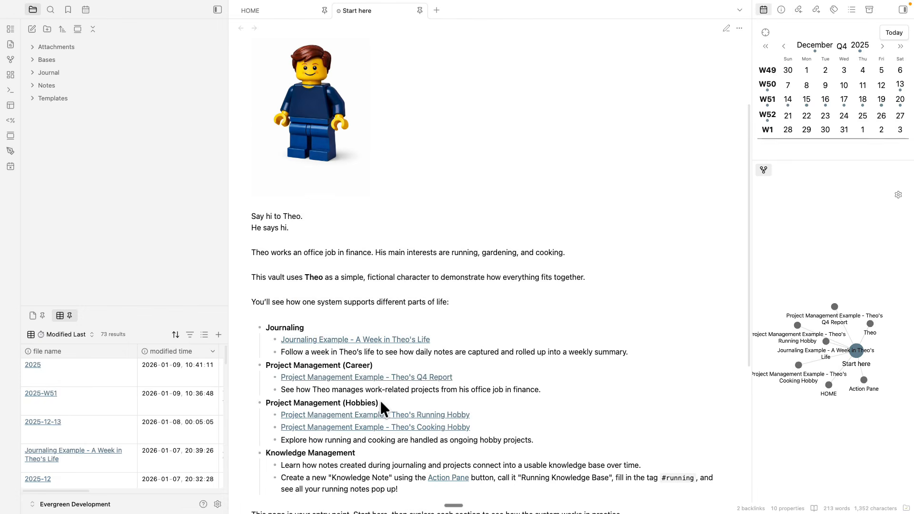
left_click(33, 99)
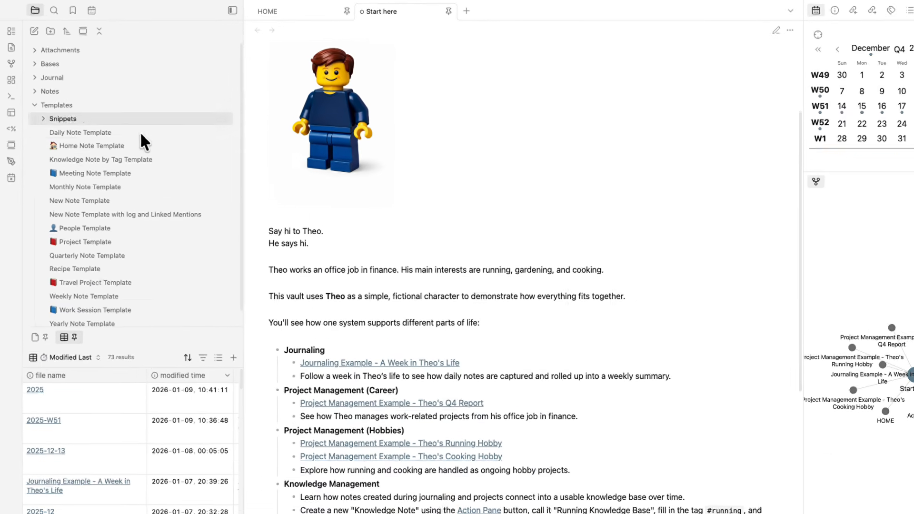
left_click(130, 276)
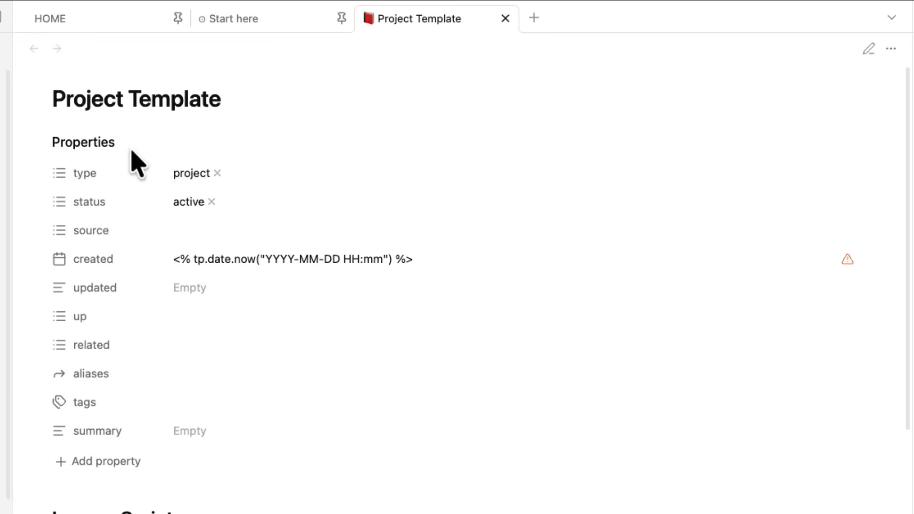
Collapse the Properties and Logs or Sprints sections of the Project Template and review its remaining sections down to Tasks and Questions
left_click(39, 143)
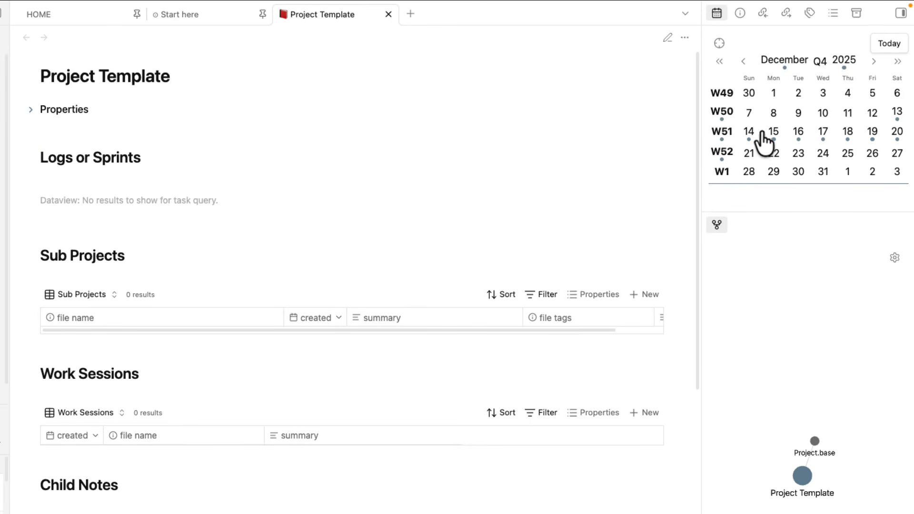
left_click(33, 157)
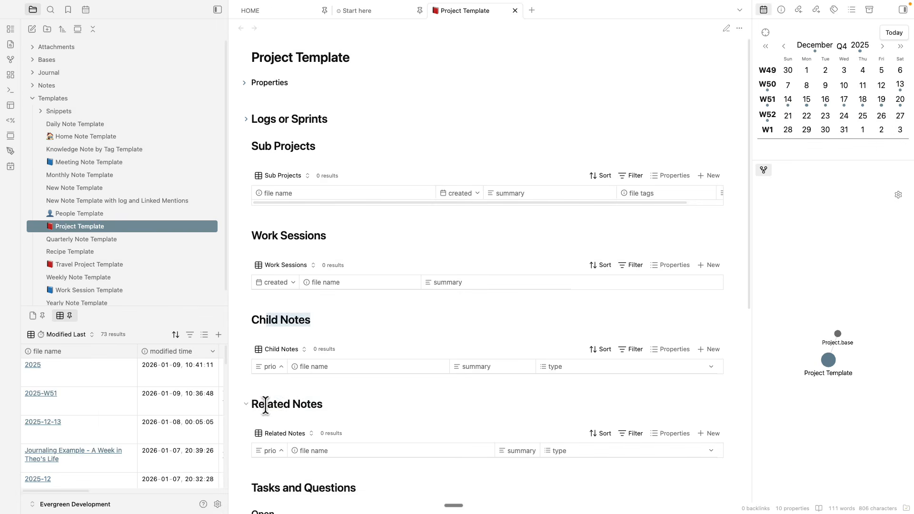
scroll(324, 426, "down", 5)
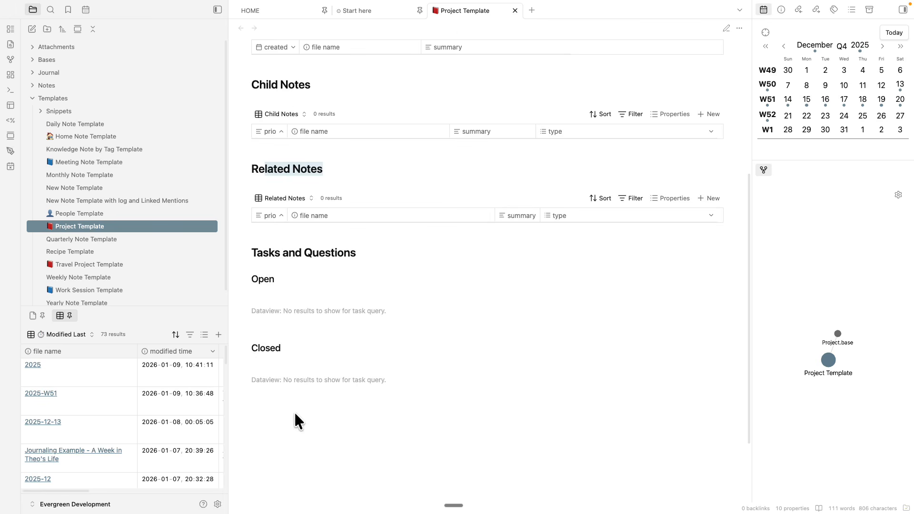
scroll(314, 257, "up", 5)
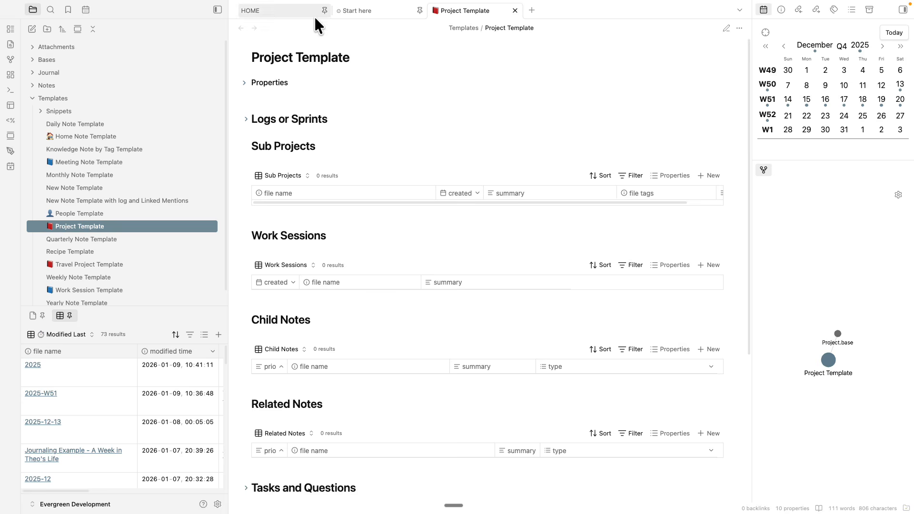
From the Start here note, open the Q4 Report example and its linked Project - Q4 Budget Report note, highlighting the project name
left_click(360, 18)
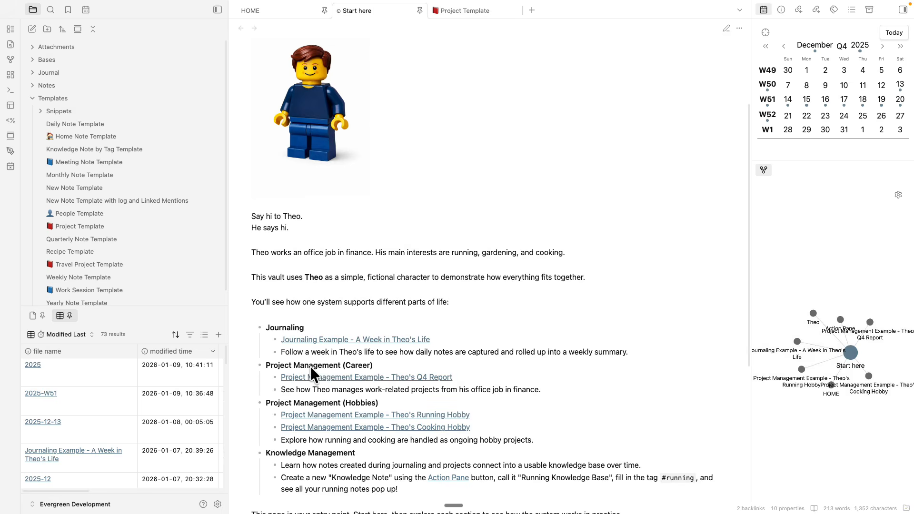
left_click(447, 377)
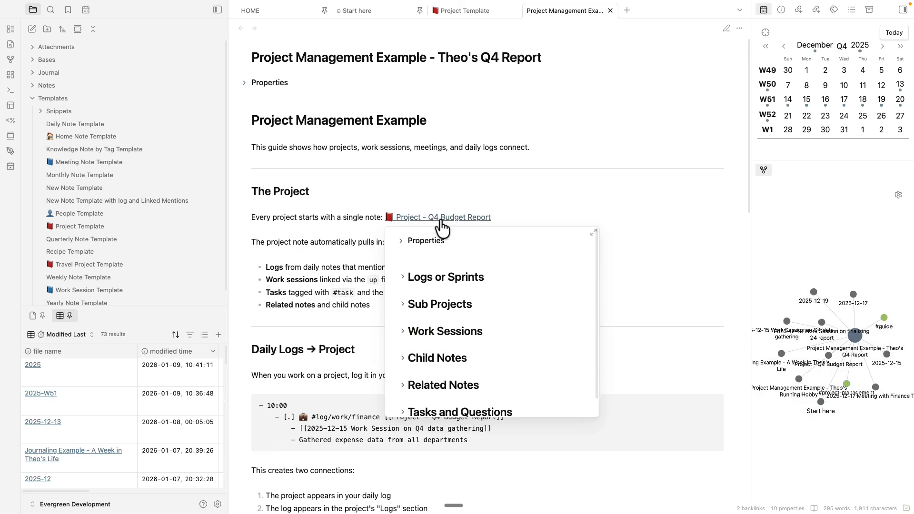
left_click(408, 218)
left_click_drag(306, 57, 450, 60)
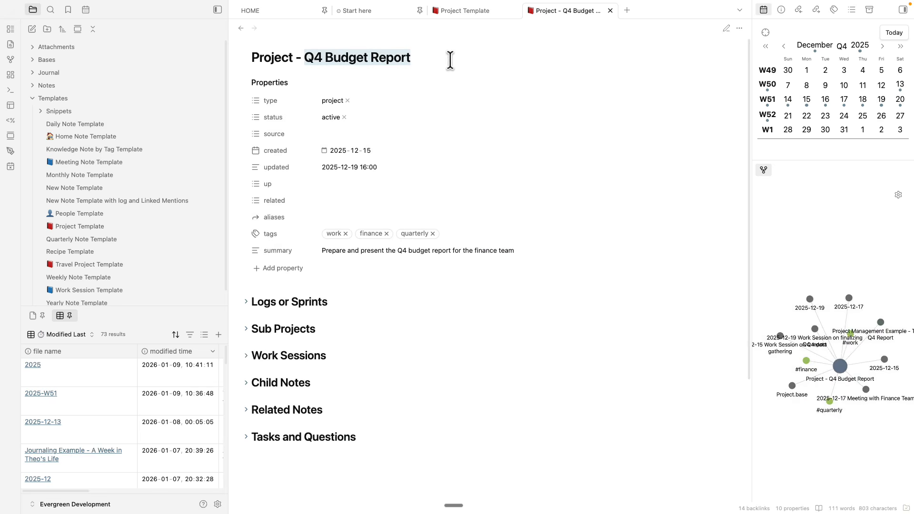
Collapse the Q4 Budget Report project's properties and expand its Sub Projects and Work Sessions sections
left_click(268, 85)
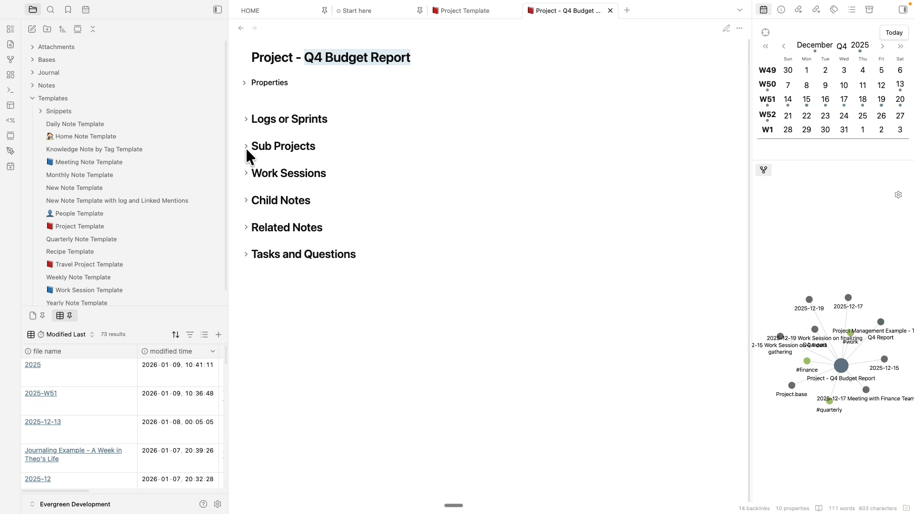
left_click(246, 146)
left_click(246, 236)
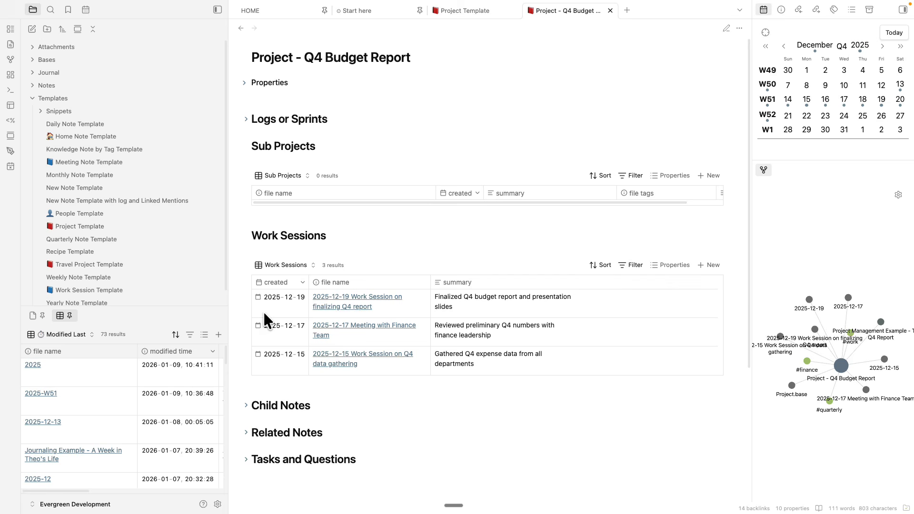
Expand the Child Notes and Related Notes sections of the Q4 Budget Report project
left_click(246, 405)
scroll(251, 419, "down", 3)
left_click(245, 431)
scroll(304, 416, "down", 3)
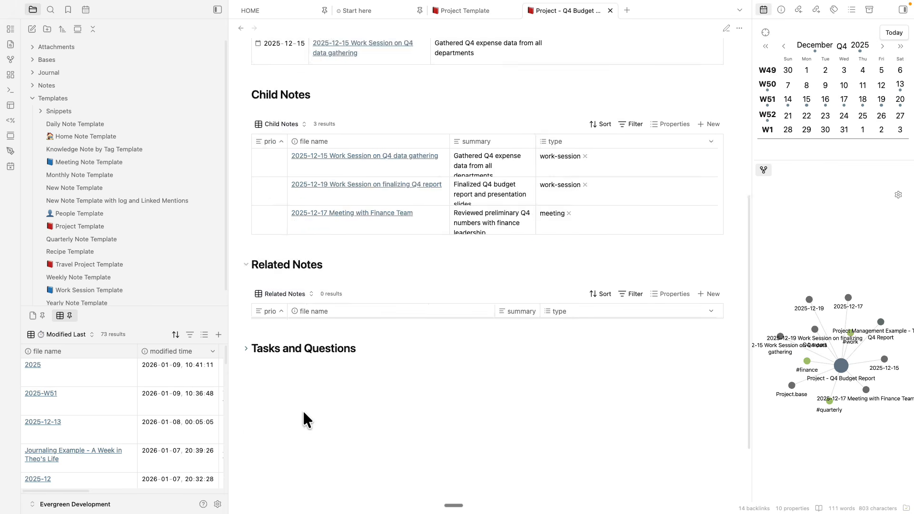
scroll(307, 419, "up", 6)
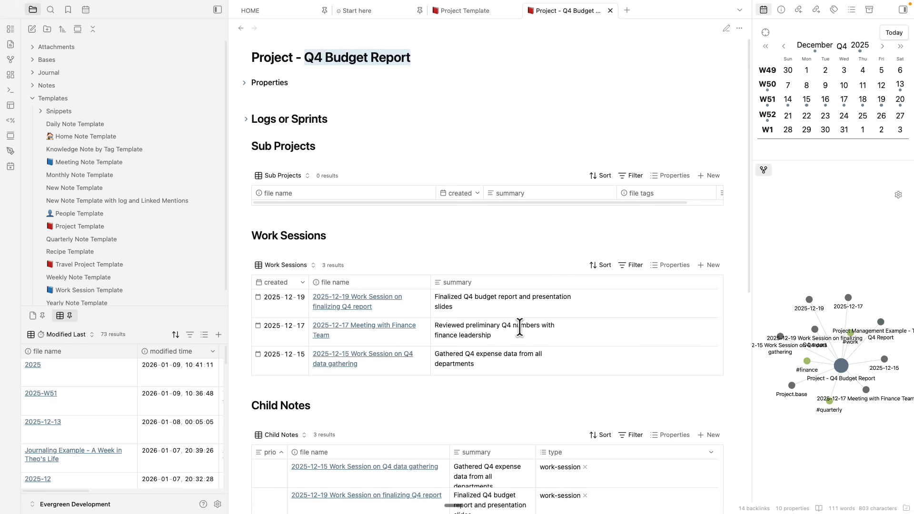
Compare the Sub Projects, Work Sessions, Child Notes and Related Notes tables in the Q4 Budget Report project
scroll(340, 337, "down", 5)
scroll(292, 323, "up", 1)
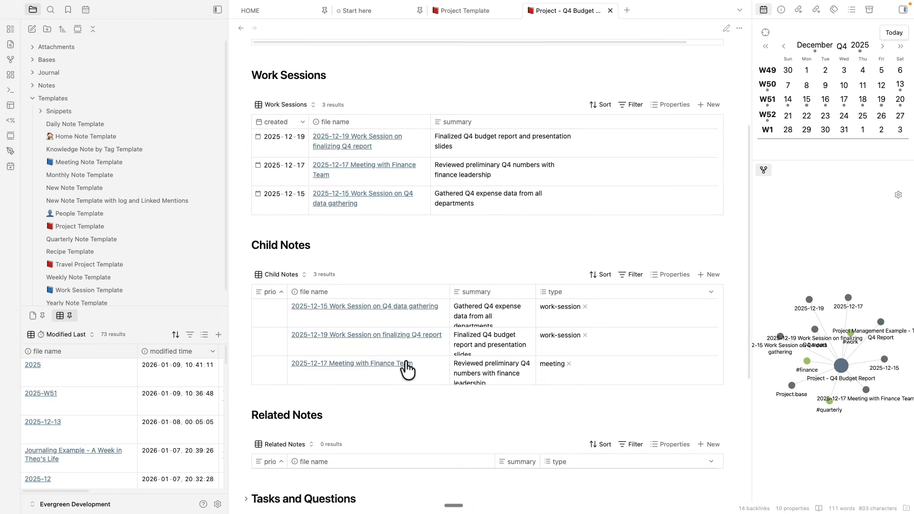
scroll(499, 312, "up", 4)
scroll(407, 153, "down", 5)
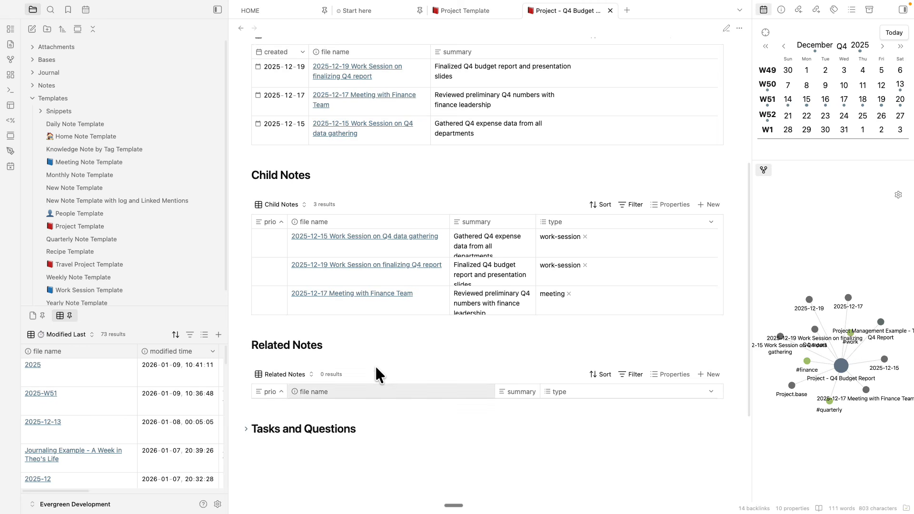
scroll(381, 385, "up", 1)
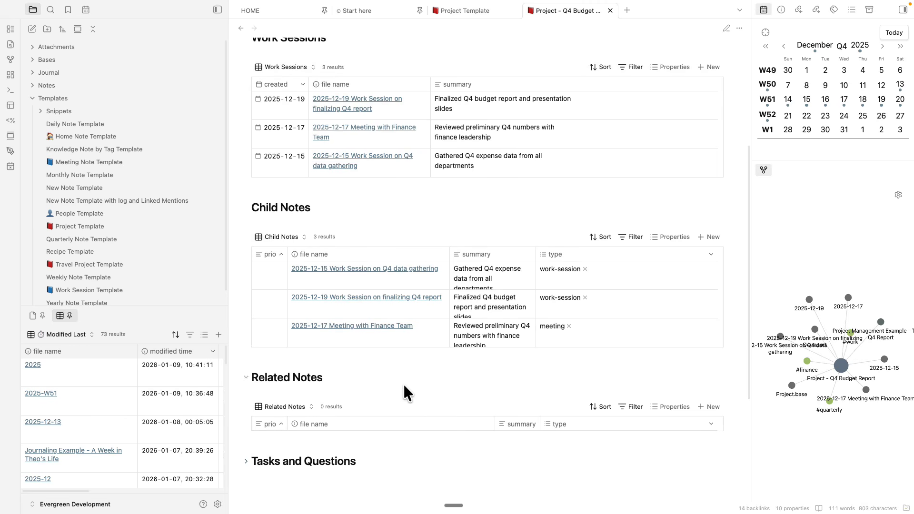
scroll(444, 388, "up", 1)
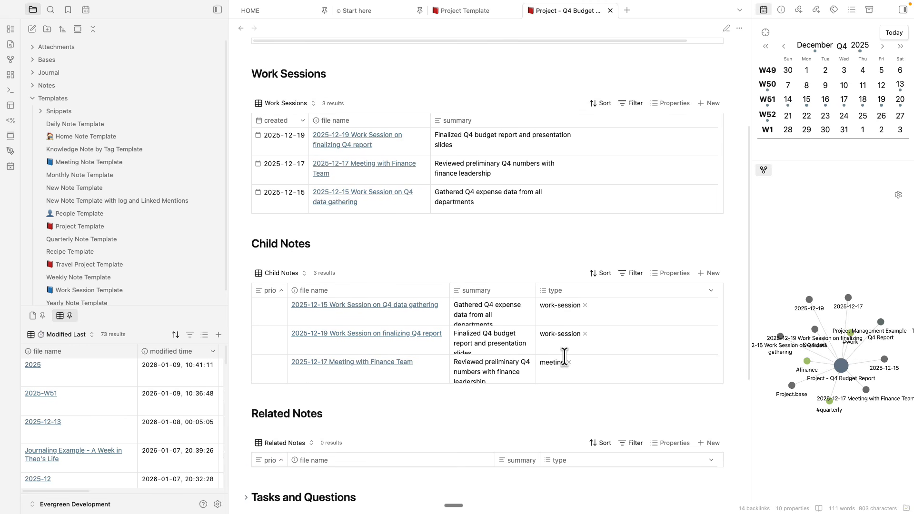
scroll(402, 239, "up", 5)
scroll(452, 440, "down", 6)
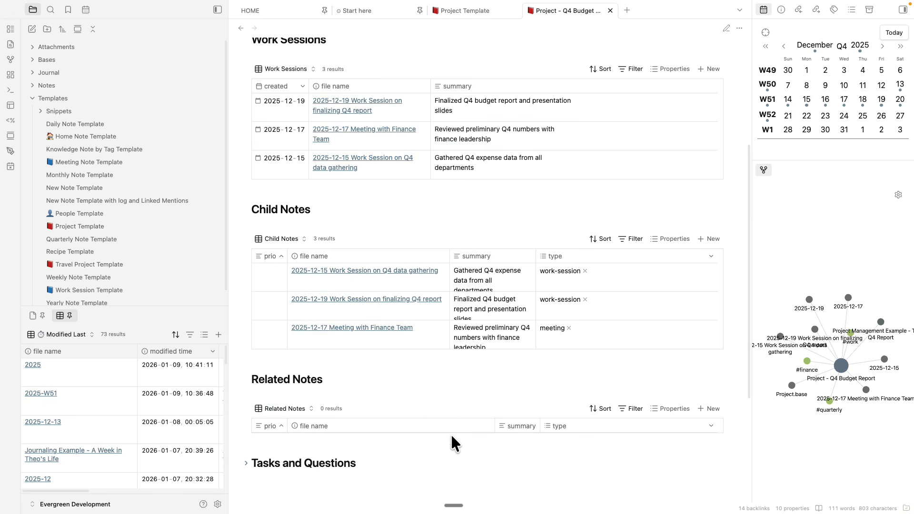
scroll(406, 416, "up", 4)
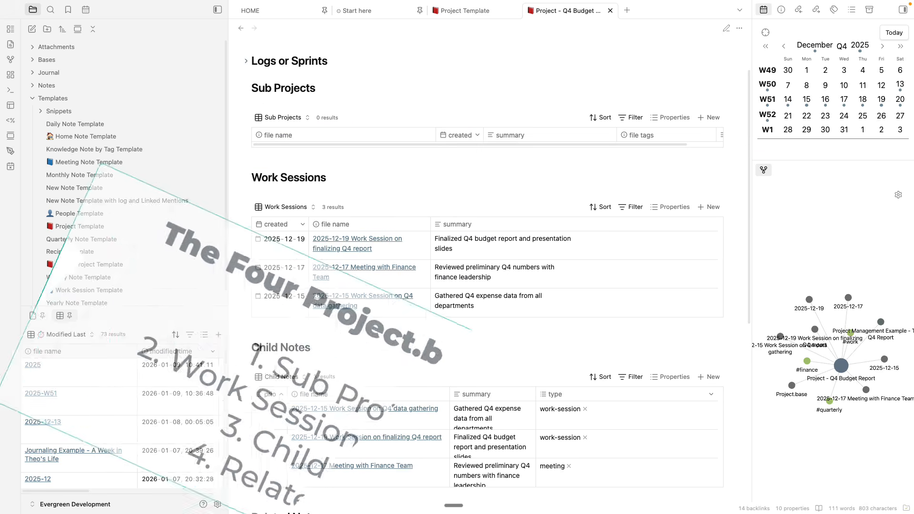
scroll(419, 189, "down", 7)
scroll(419, 190, "up", 8)
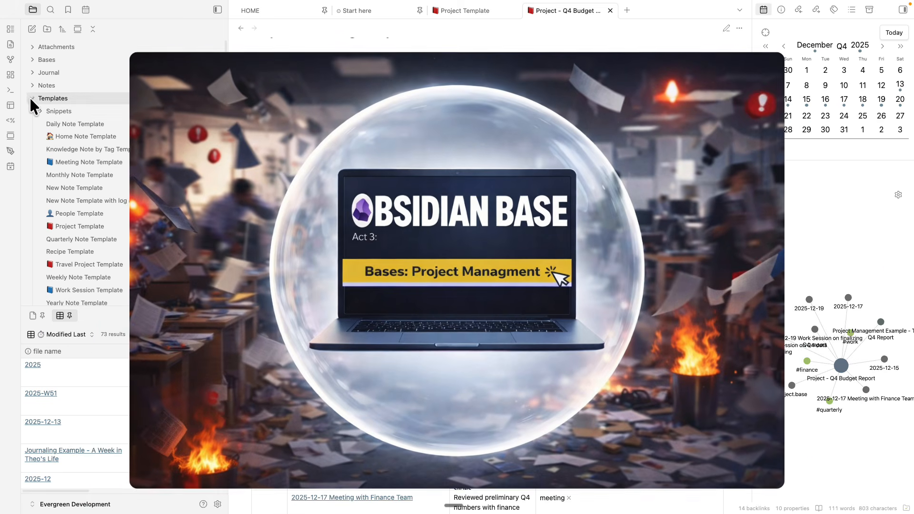
Collapse the Templates folder and check that the summary cell of the 2025-12-15 work session can be edited
left_click(30, 98)
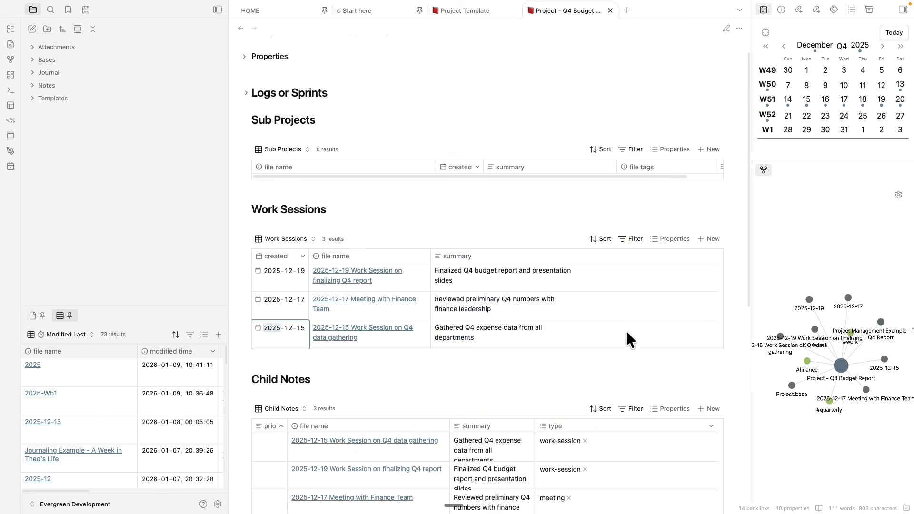
left_click(507, 336)
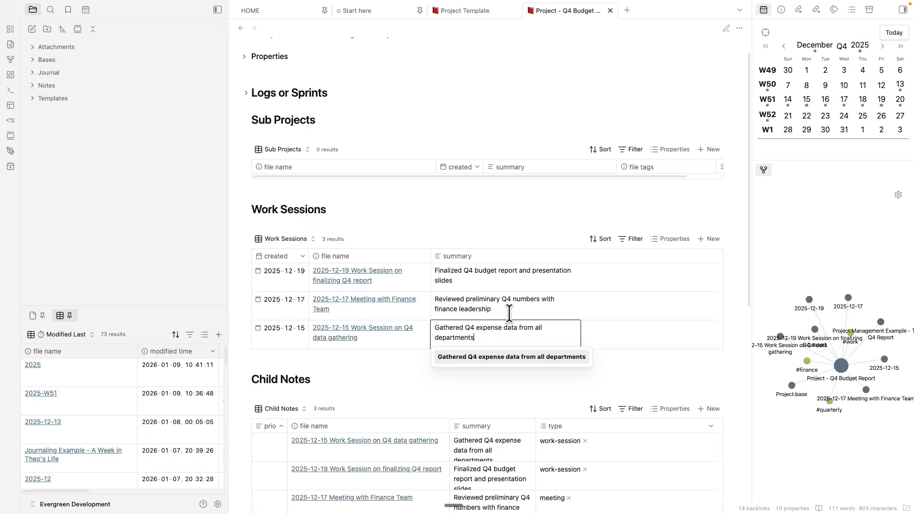
left_click(461, 215)
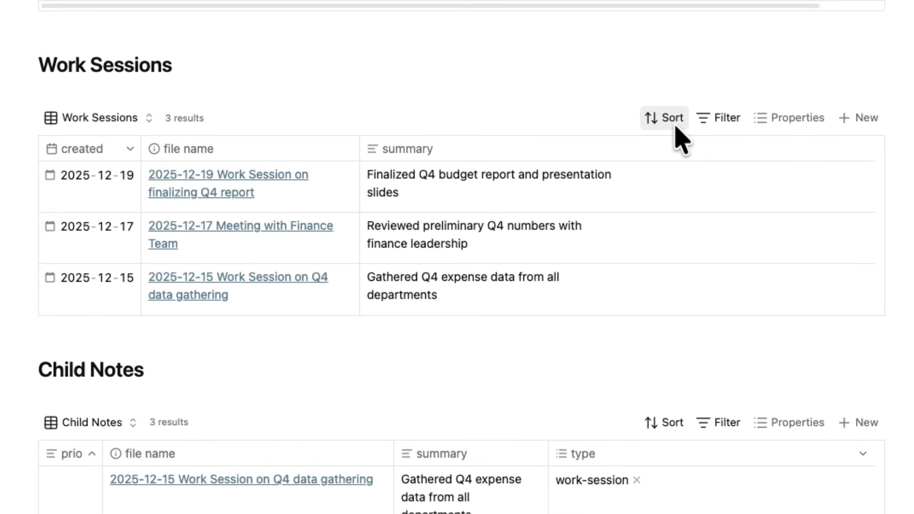
Review the sort and filter settings of the Work Sessions table
left_click(675, 125)
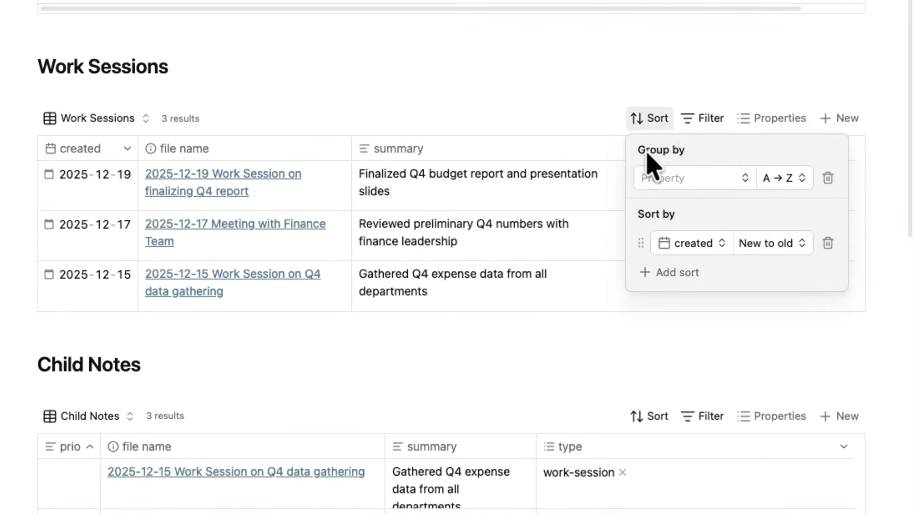
left_click(719, 117)
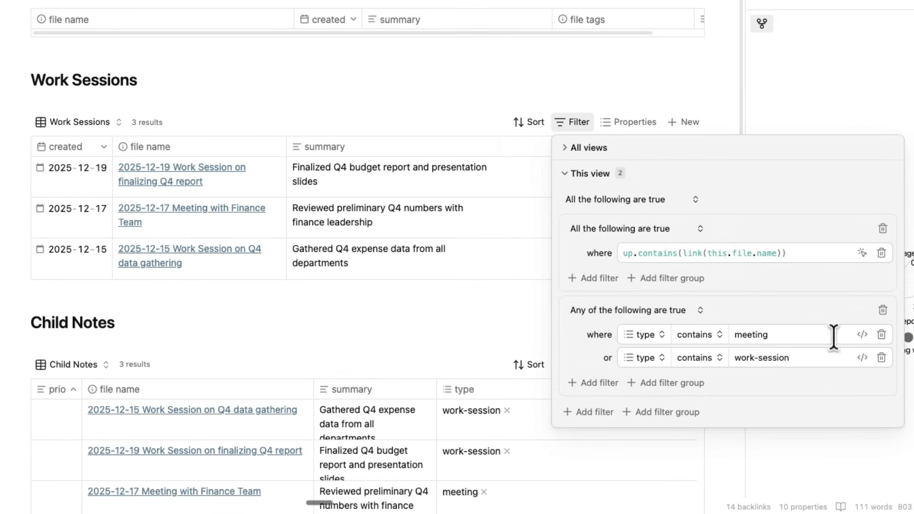
left_click(57, 110)
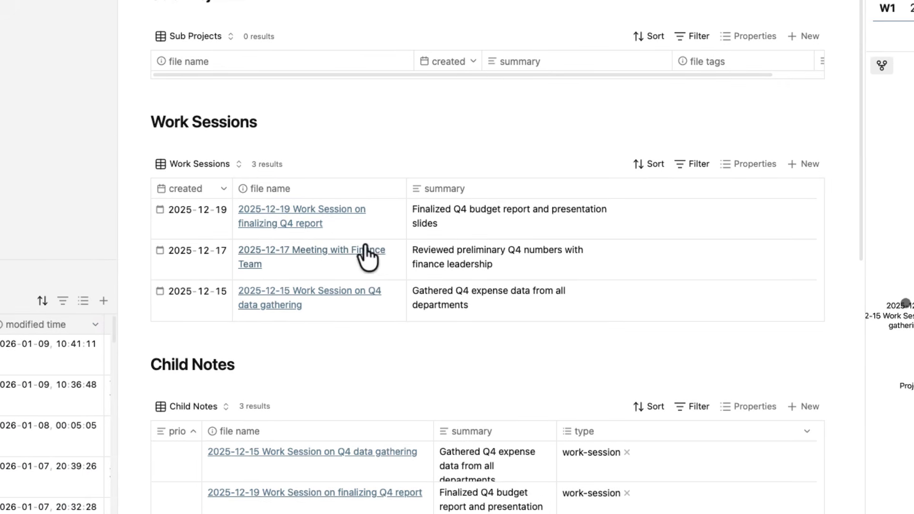
Try appending "- you can edit h" to the 2025-12-19 work session's summary, and remove the added text
left_click(525, 223)
type("- you can edit h")
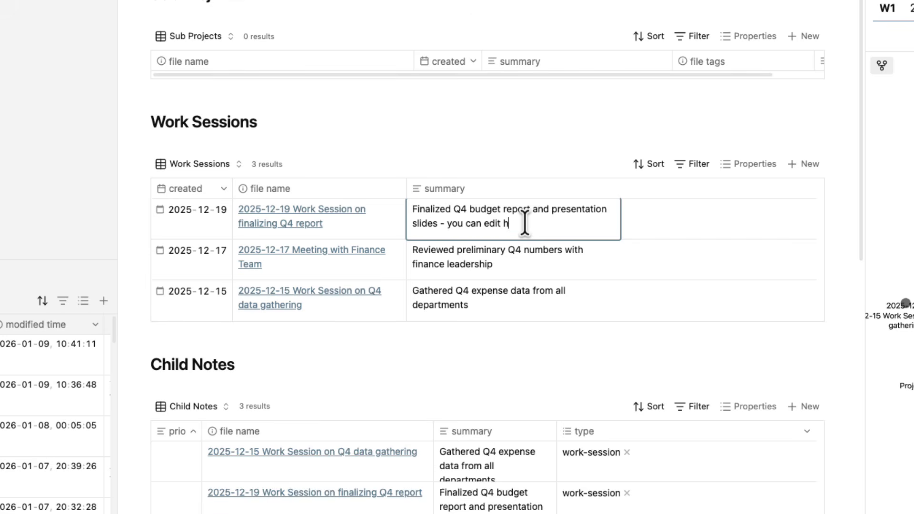
key("BackSpace")
key("BackSpace")
key("BackSpace")
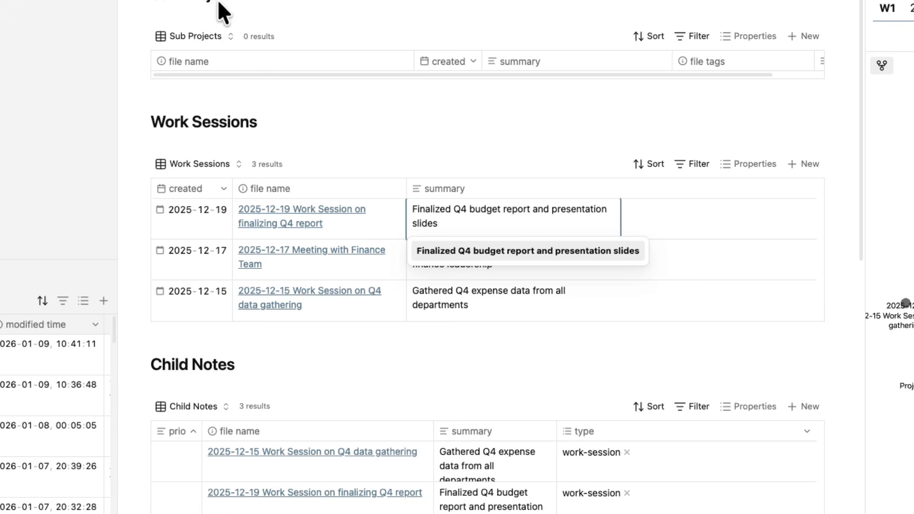
left_click(260, 115)
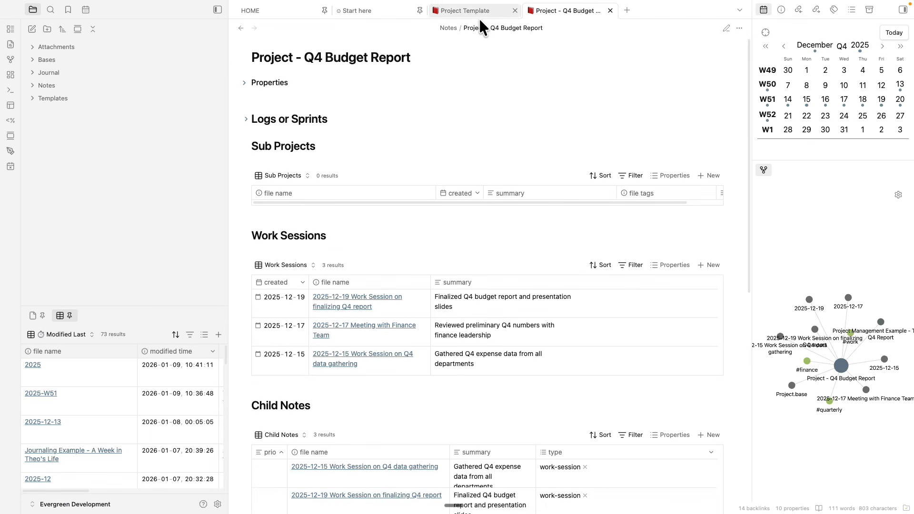
Show the Project Template in editing view and highlight its Project.base#Sub Projects embed
left_click(480, 17)
key("ctrl+e")
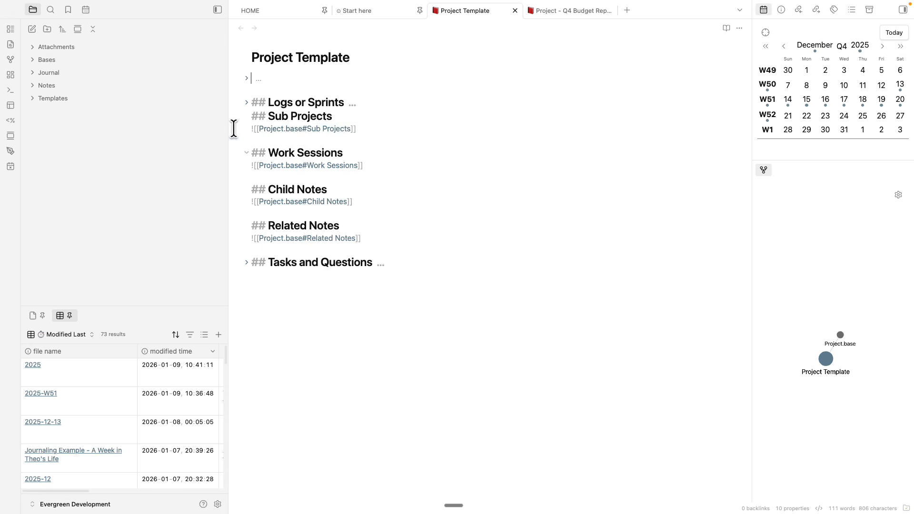
left_click_drag(415, 137, 244, 126)
Expand the Bases folder, open the Project base beside the Q4 Budget Report note and list its views
left_click(38, 61)
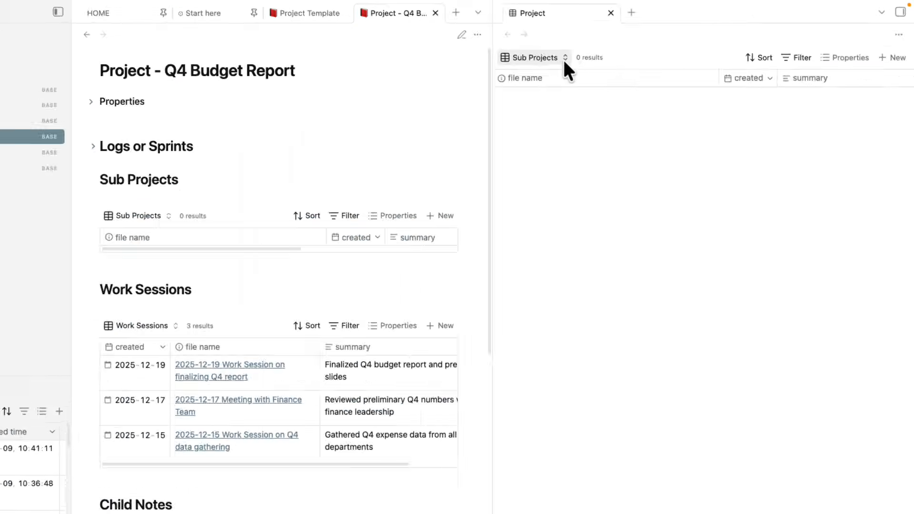
left_click(562, 58)
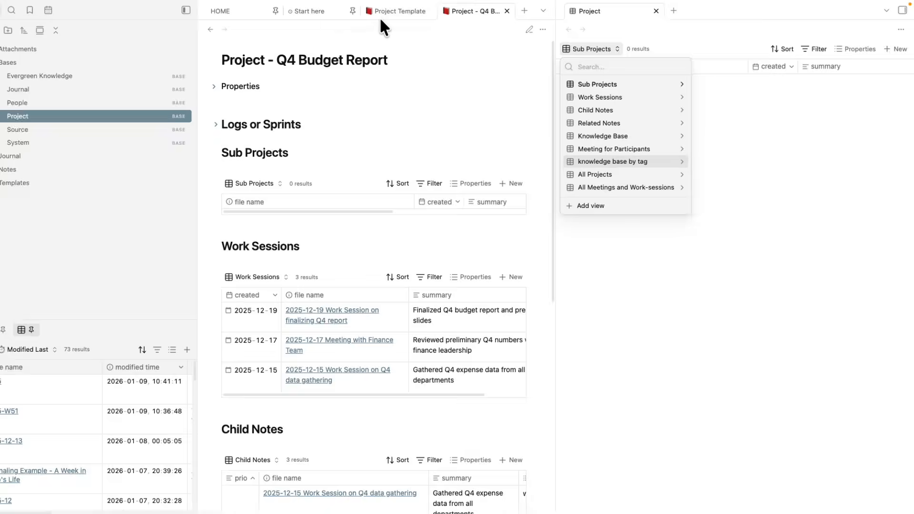
Highlight the base and view names in the Project Template's Sub Projects embed and compare them with the Project base's view list
left_click(386, 14)
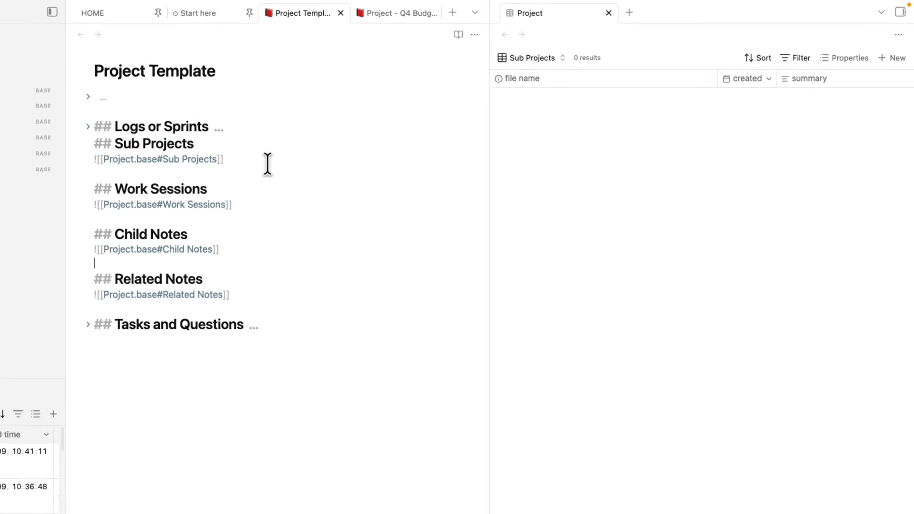
left_click_drag(386, 134, 225, 133)
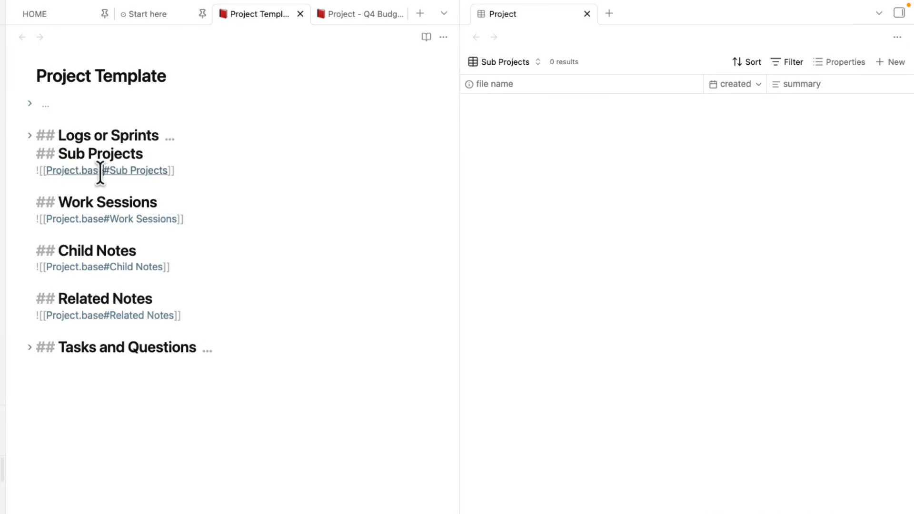
left_click_drag(31, 180, 167, 173)
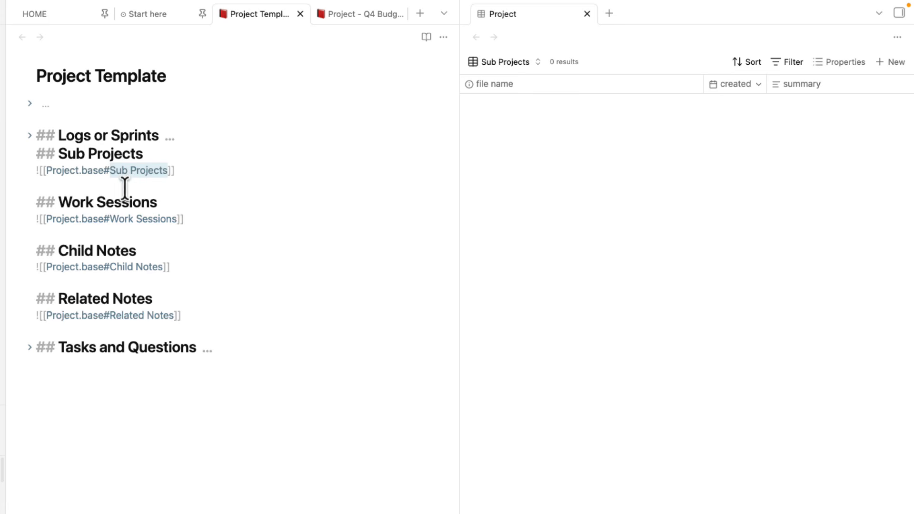
left_click_drag(44, 171, 122, 178)
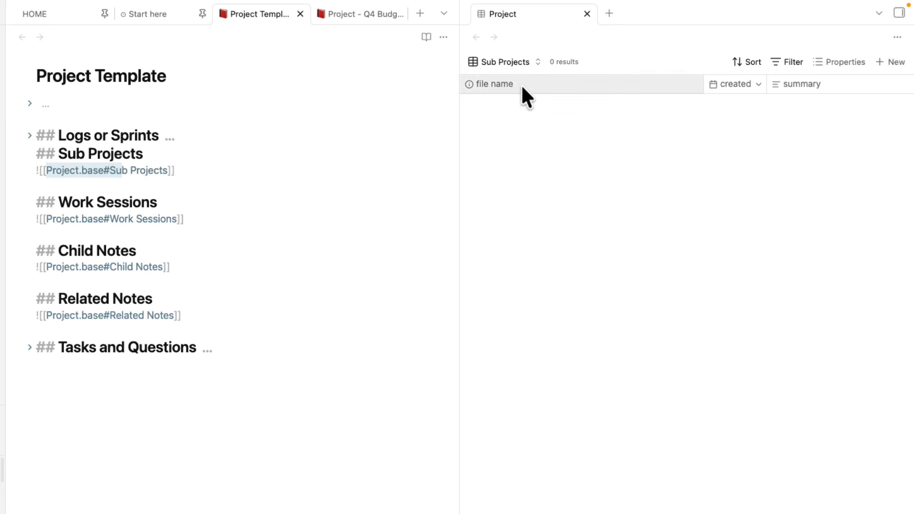
left_click(518, 64)
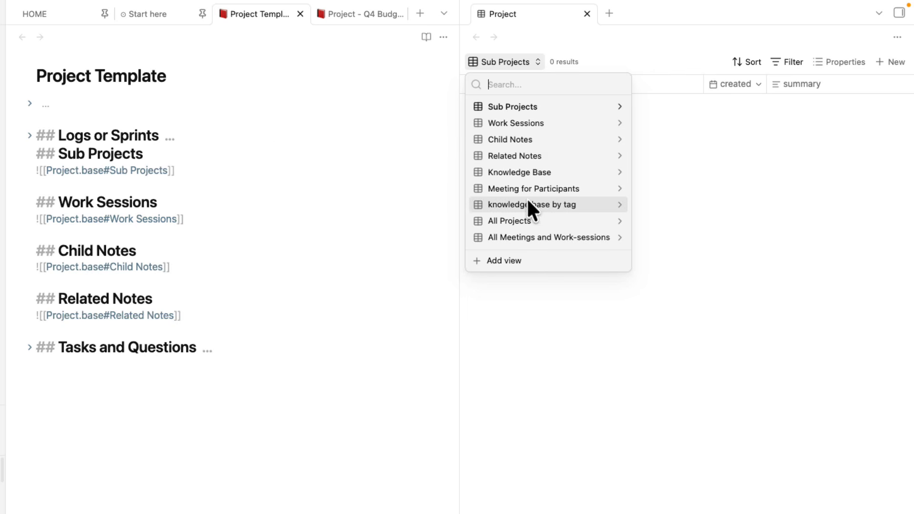
left_click(276, 158)
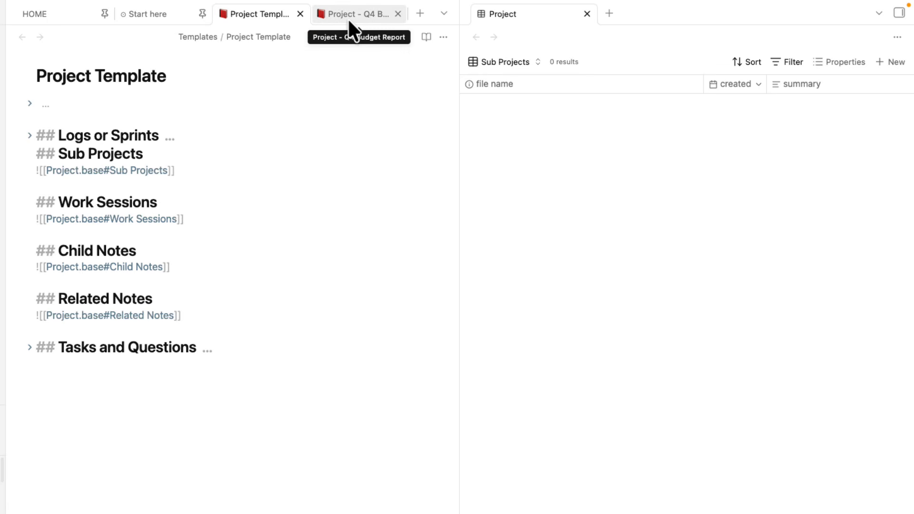
Bring up the Q4 Budget Report note and switch the Project base beside it to the Work Sessions view
left_click_drag(347, 20, 347, 29)
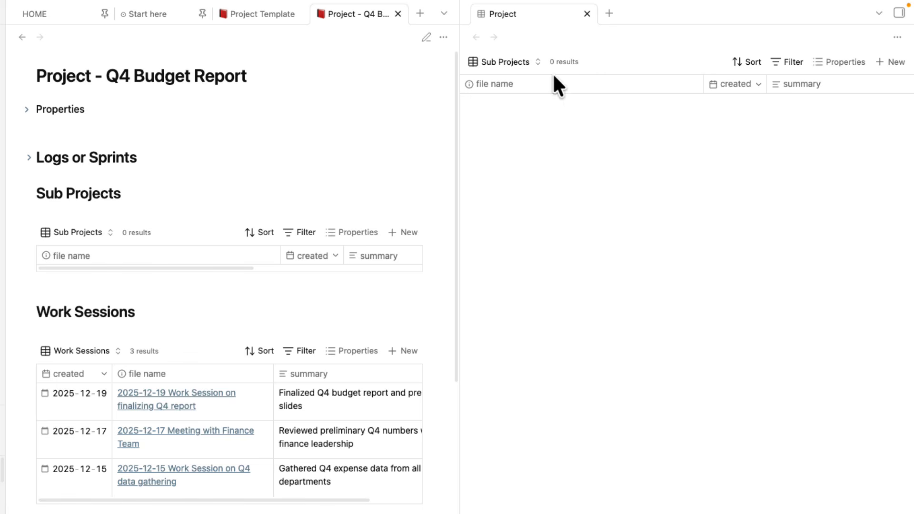
left_click(497, 63)
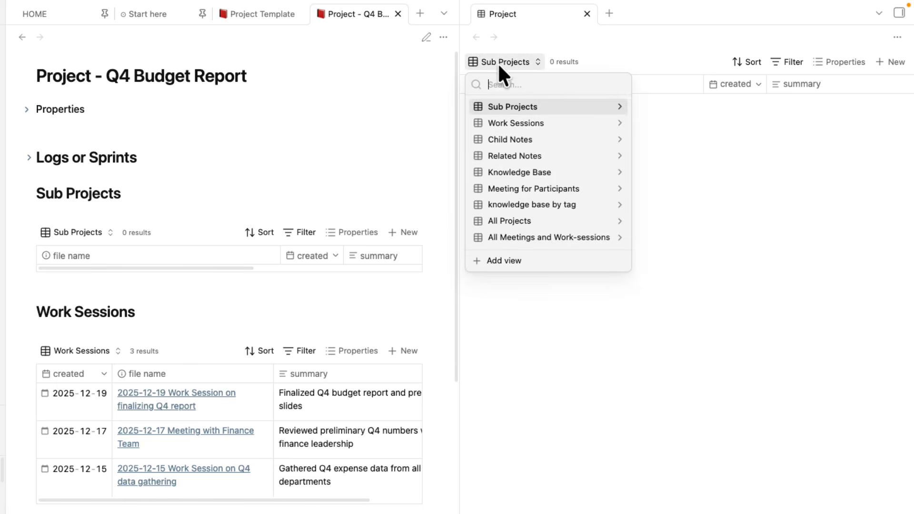
left_click(532, 125)
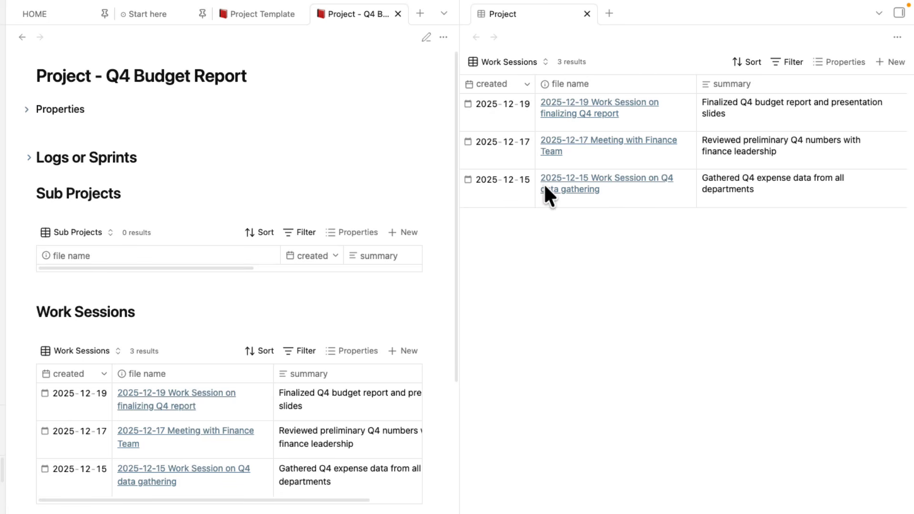
Examine the up.contains(link(this.file.name)) filter of Work Sessions in the Project base and in the note's embedded table, highlighting the note's title
left_click_drag(134, 78, 281, 79)
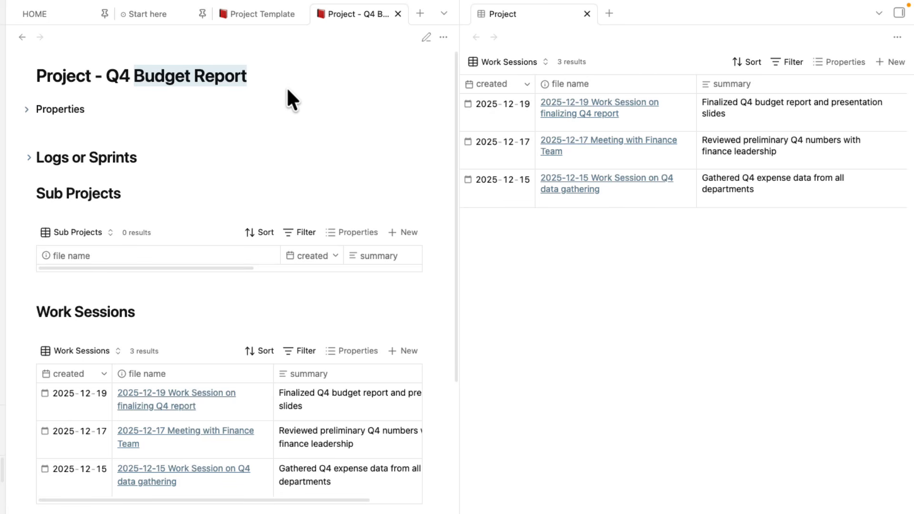
left_click(784, 67)
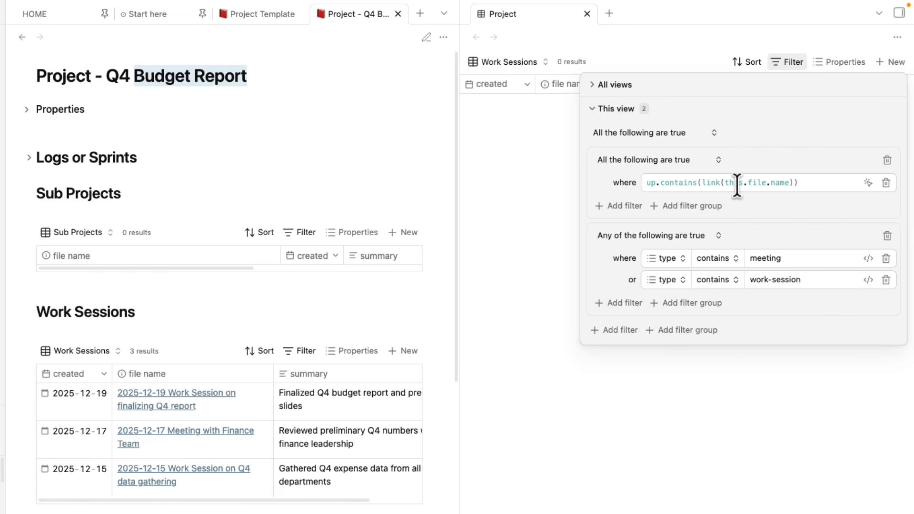
left_click_drag(832, 183, 611, 199)
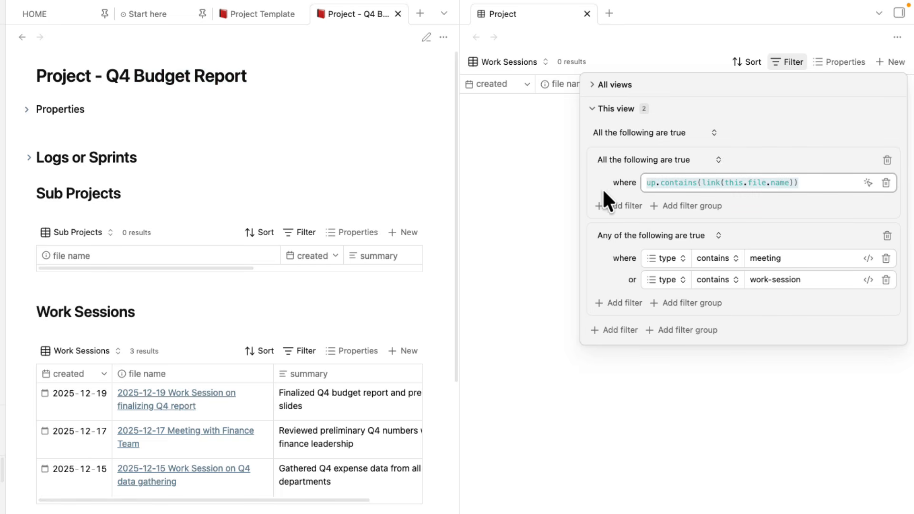
left_click(78, 78)
left_click_drag(246, 79, 30, 82)
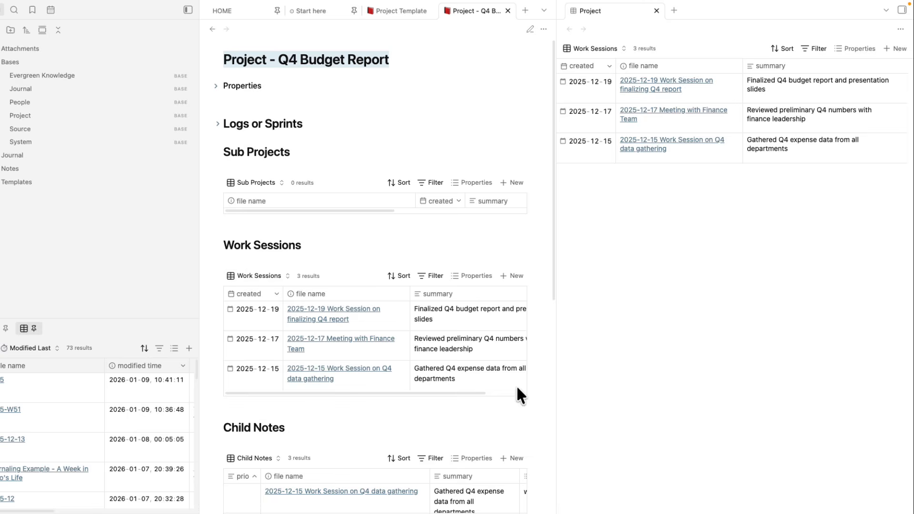
left_click(432, 276)
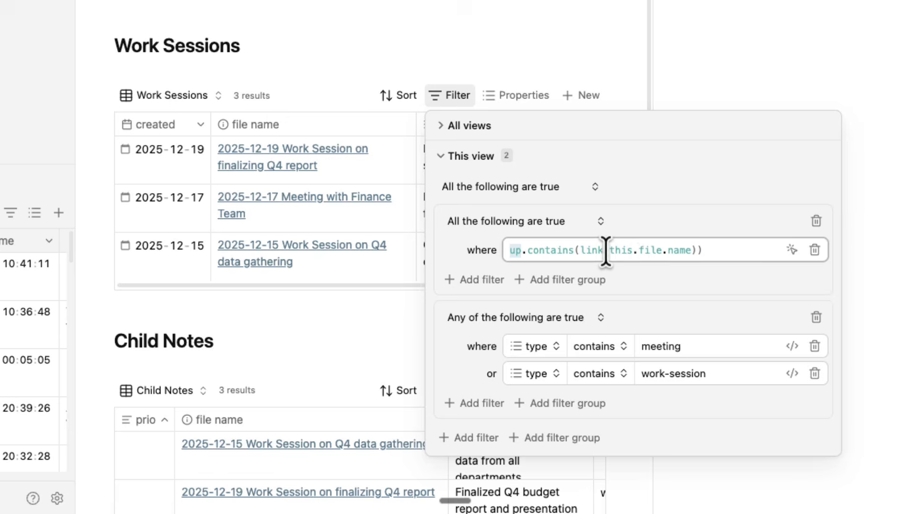
Highlight this.file.name in the Work Sessions filter, close the filter, and view the 2025-12-19 Work Session note in a split before closing it
left_click_drag(608, 251, 691, 253)
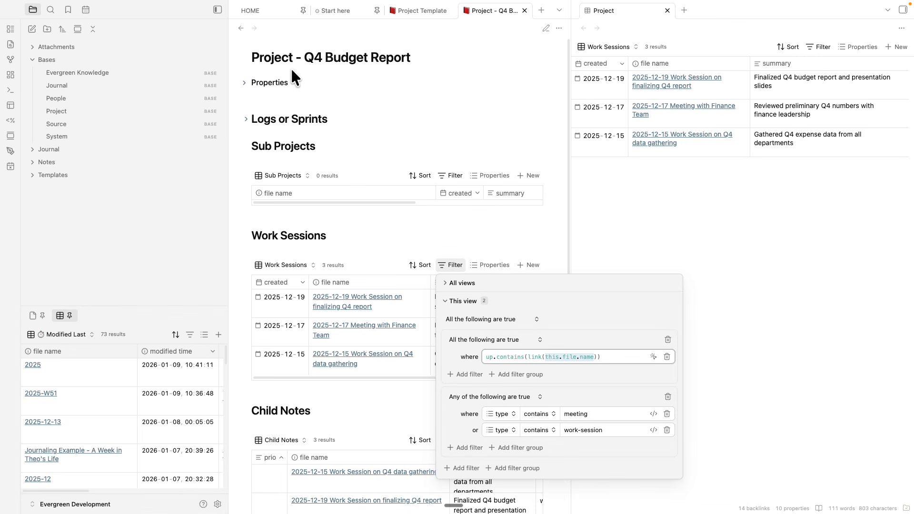
key("Escape")
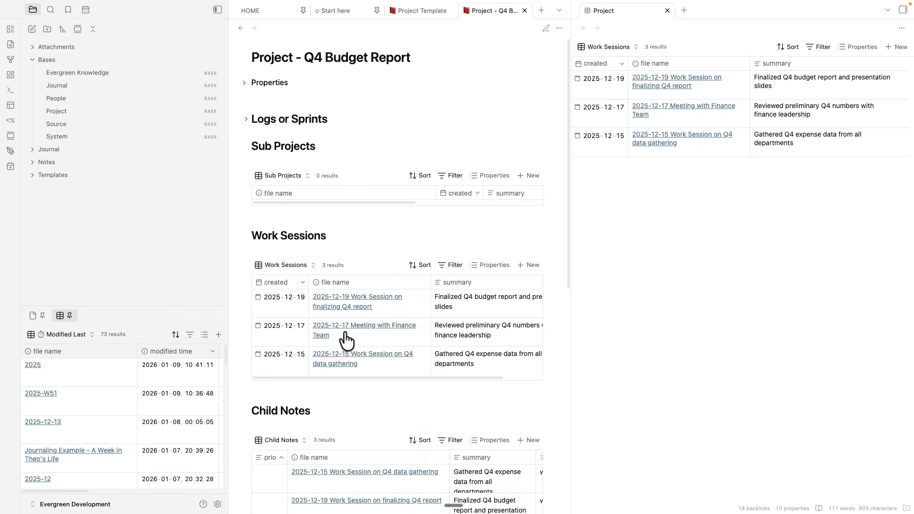
left_click(361, 309, "alt+super")
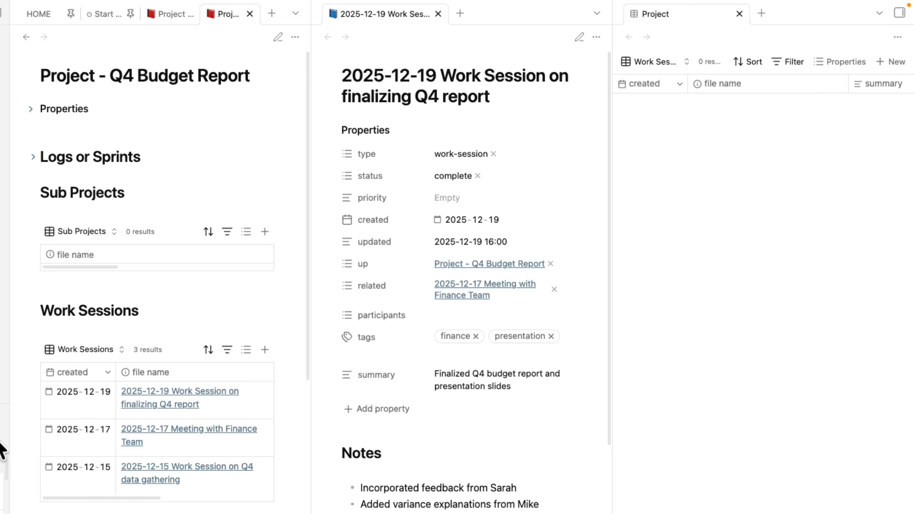
key("super+w")
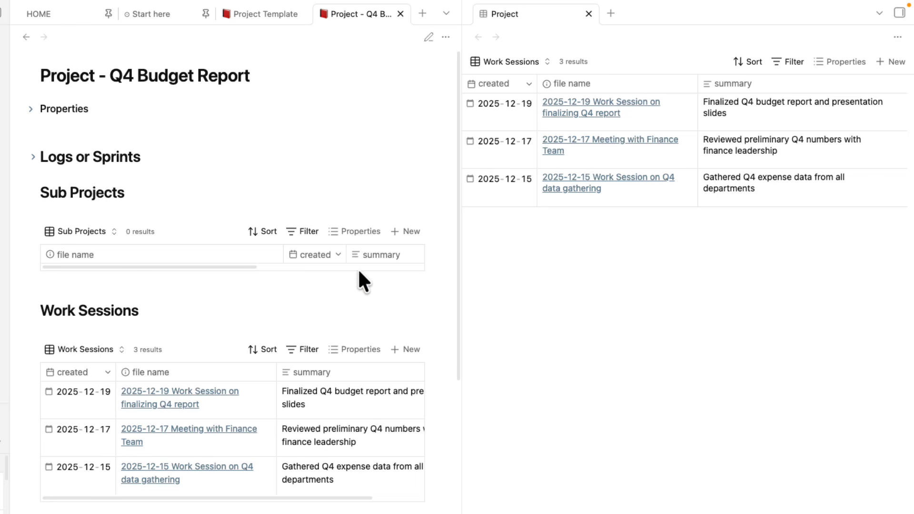
From the Start here note, open the Cooking Hobby project management example and follow its link to the Project - Italian Cooking note
left_click(143, 20)
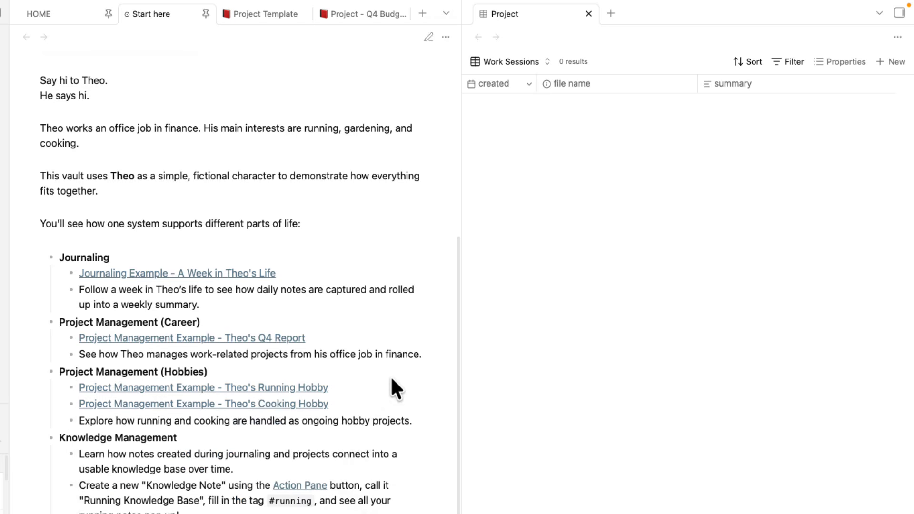
left_click(286, 407)
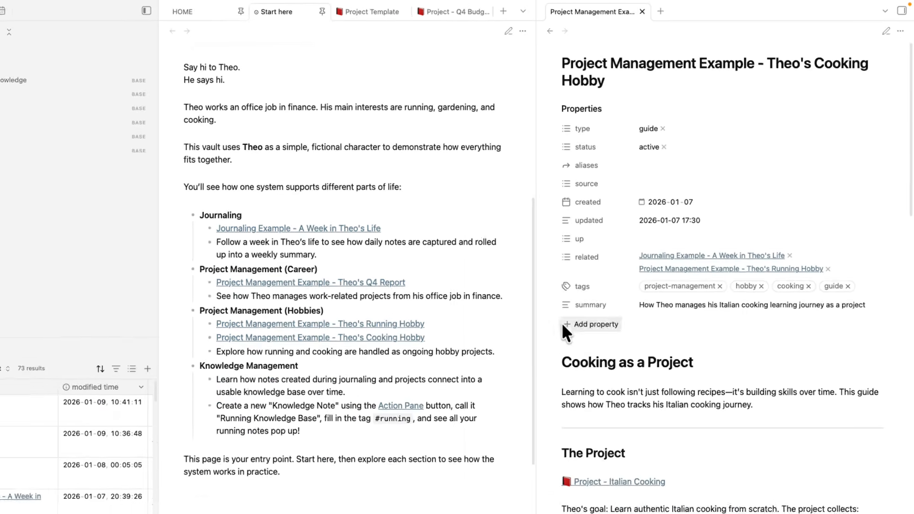
scroll(645, 423, "down", 1)
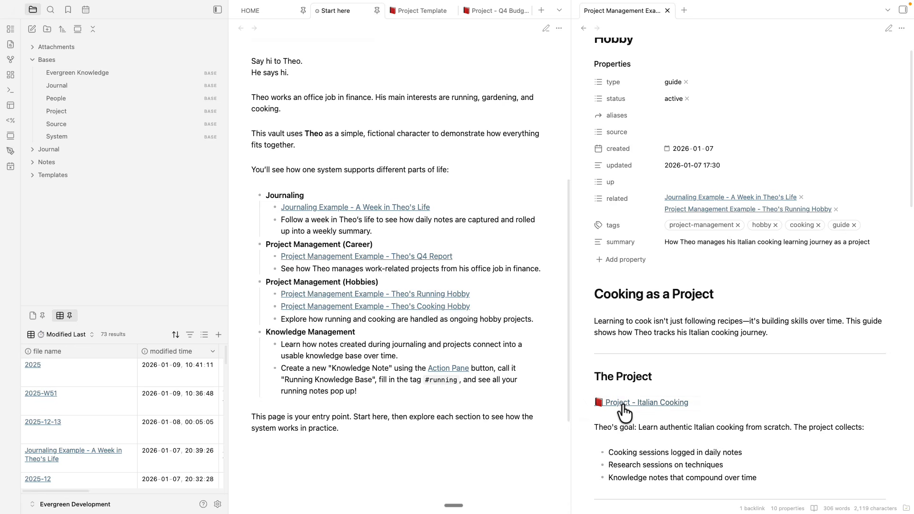
left_click(623, 406)
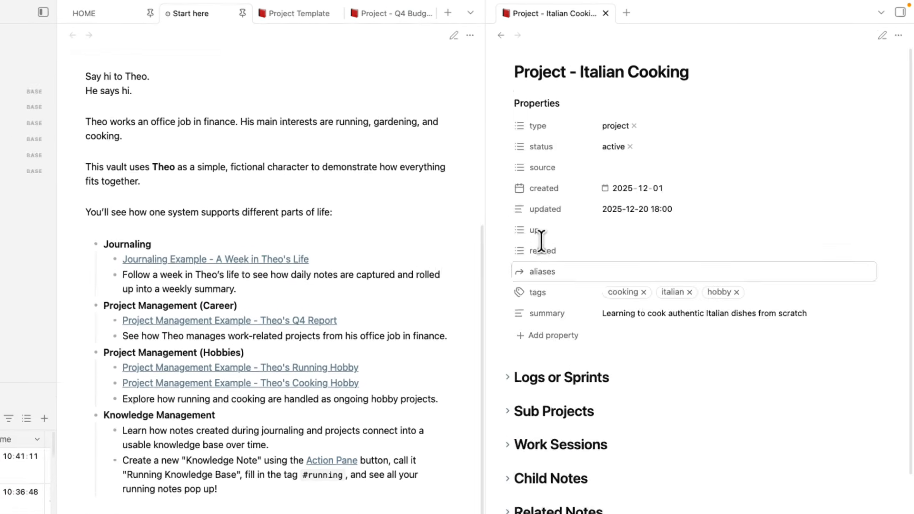
Switch the Italian Cooking note to editing view and unfold its Sub Projects, Work Sessions, Child Notes and Related Notes headings
key("super+e")
left_click_drag(727, 236, 464, 121)
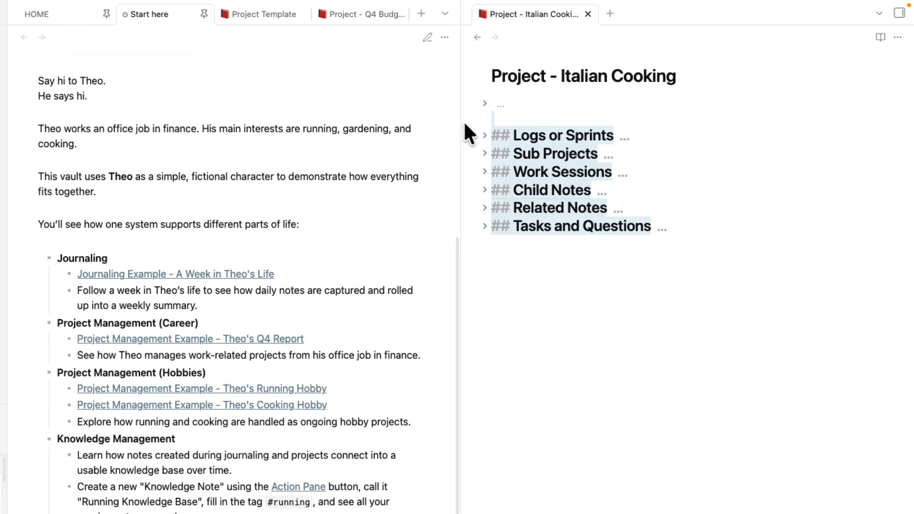
left_click(485, 136)
left_click(485, 137)
left_click(484, 154)
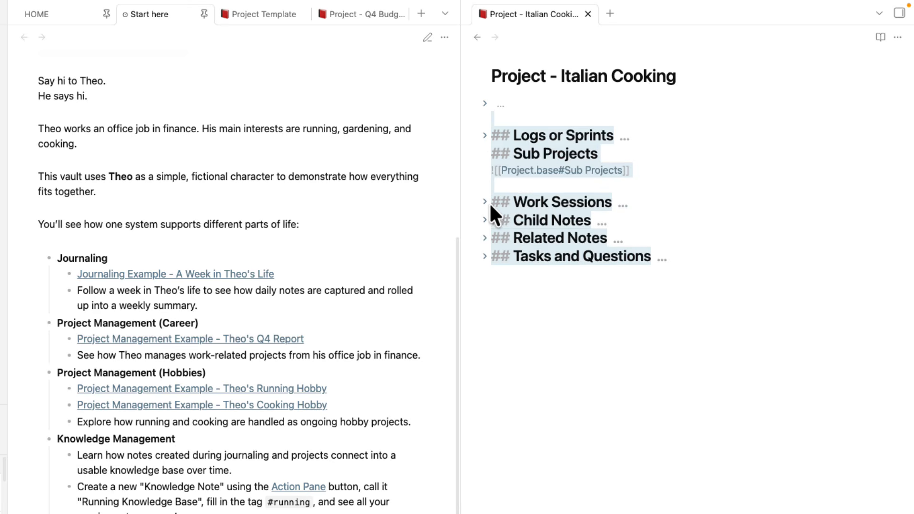
left_click(484, 201)
left_click(484, 250)
left_click(485, 298)
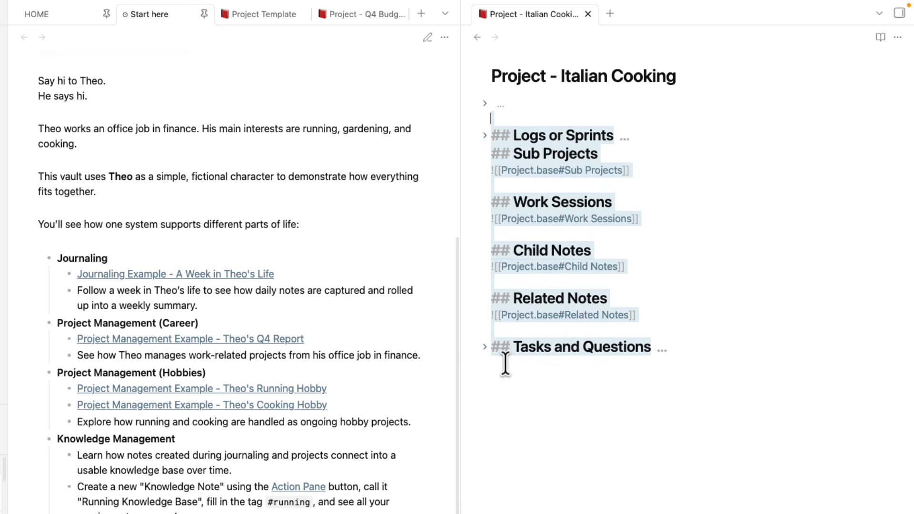
Highlight the Italian Cooking note's base embeds and compare them with those in the Q4 Budget Report note in editing view
left_click(531, 431)
left_click_drag(627, 267, 433, 267)
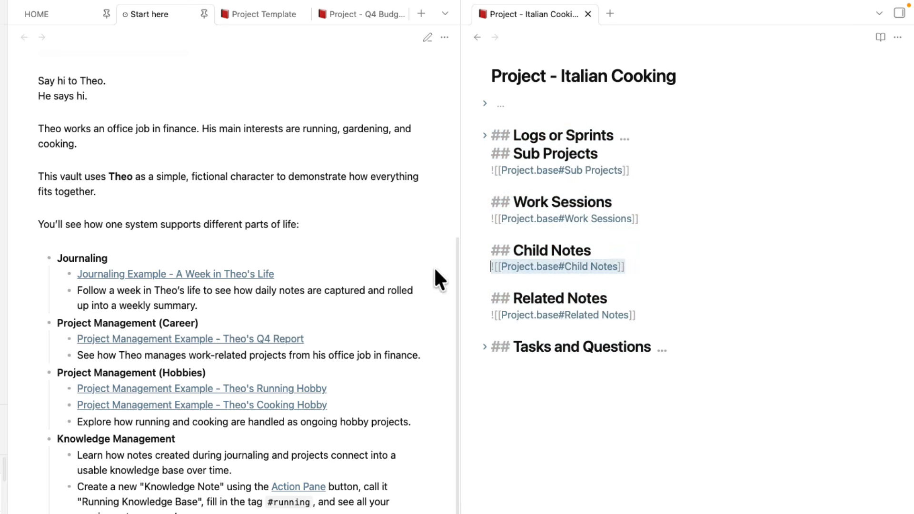
left_click_drag(646, 219, 488, 219)
left_click(350, 19)
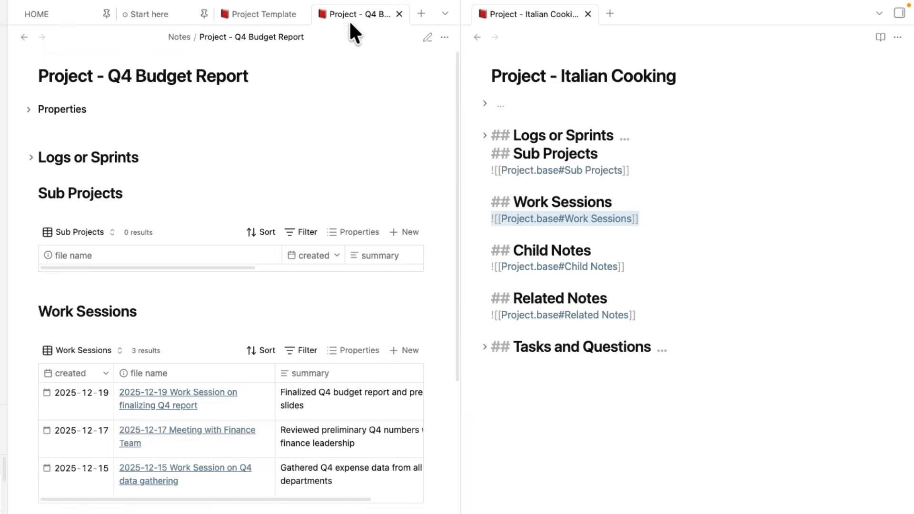
key("super+e")
left_click_drag(233, 170, 26, 181)
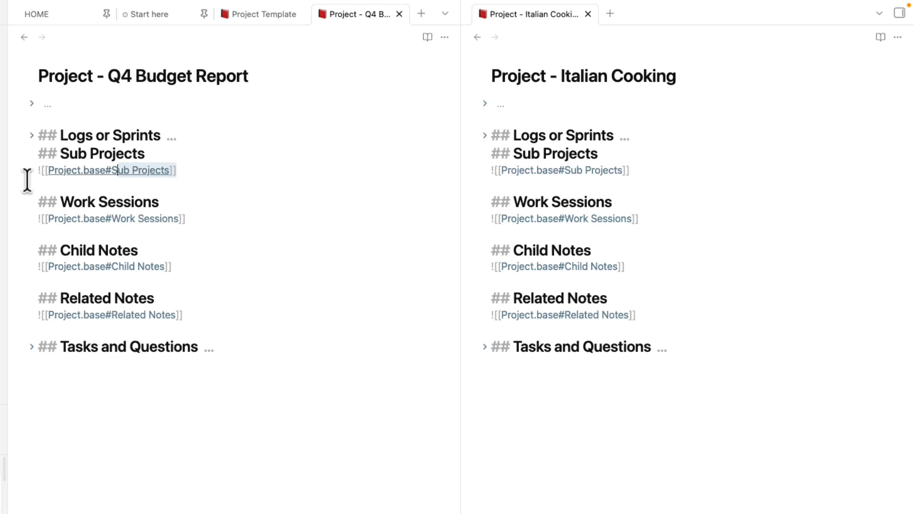
left_click_drag(636, 171, 486, 184)
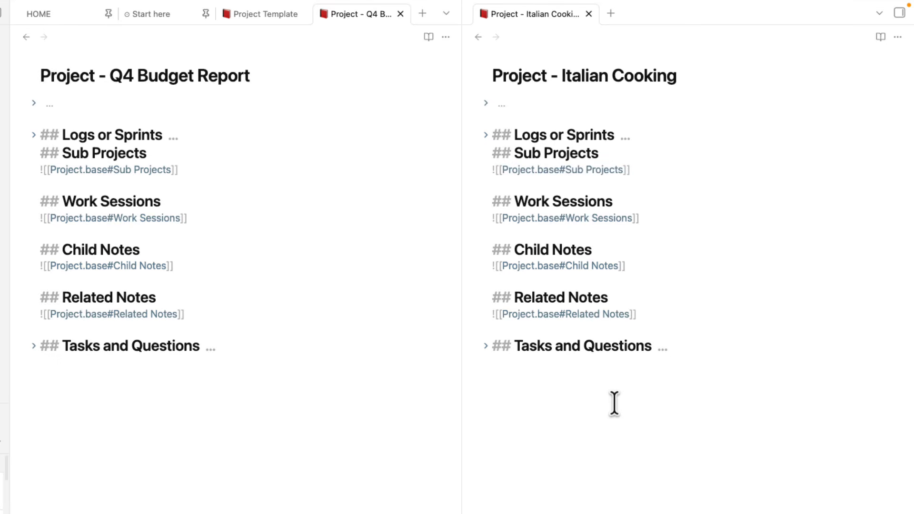
Show the Italian Cooking and Q4 Budget Report notes in reading view, review the embedded tables and highlight each note's title
key("super+e")
scroll(604, 295, "down", 4)
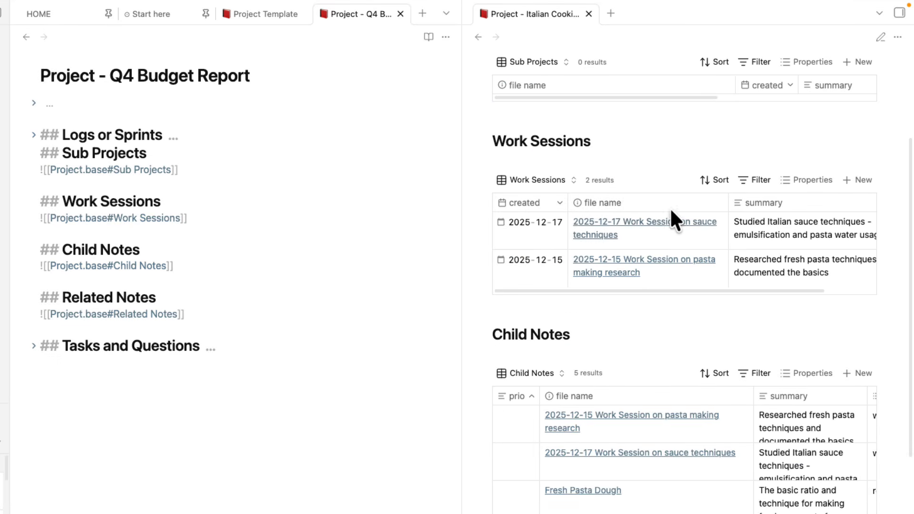
scroll(552, 290, "up", 2)
scroll(551, 282, "up", 5)
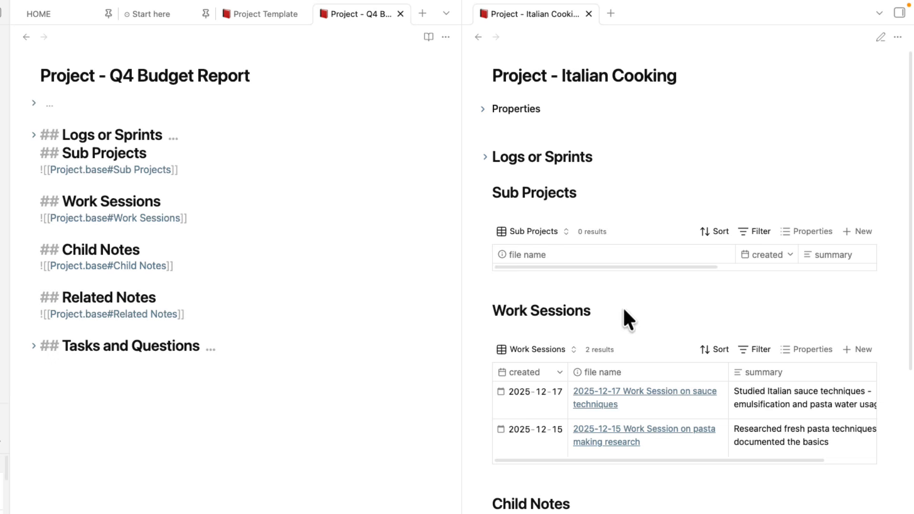
left_click_drag(491, 76, 773, 87)
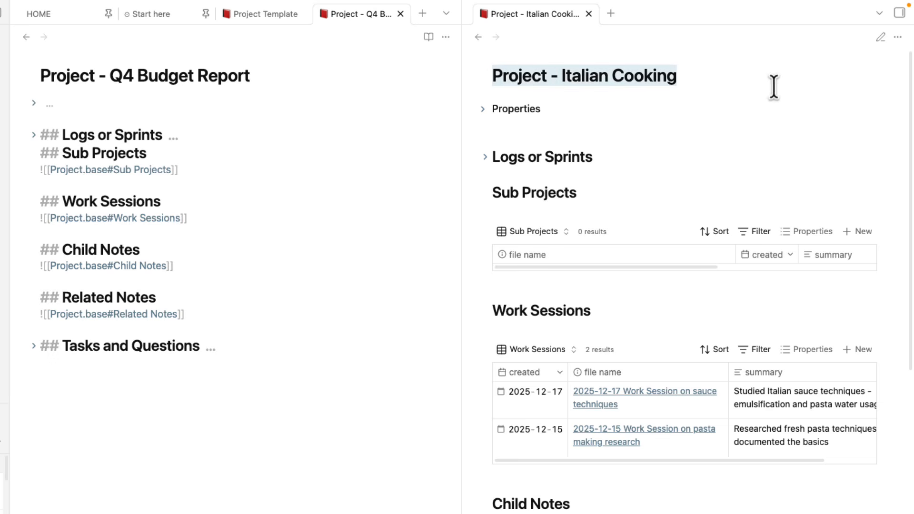
left_click(233, 310)
key("super+e")
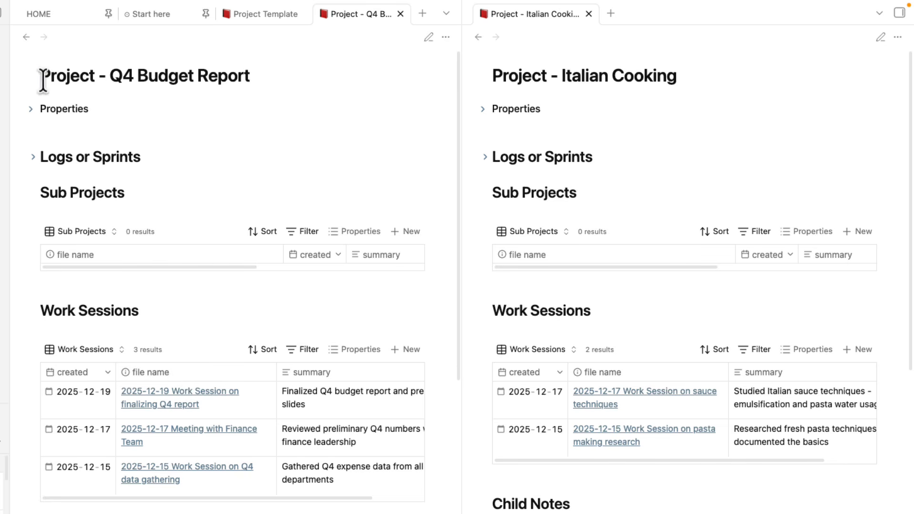
left_click_drag(40, 76, 288, 78)
Return both project notes to editing view and highlight the Child Notes heading and embed in Italian Cooking
key("super+e")
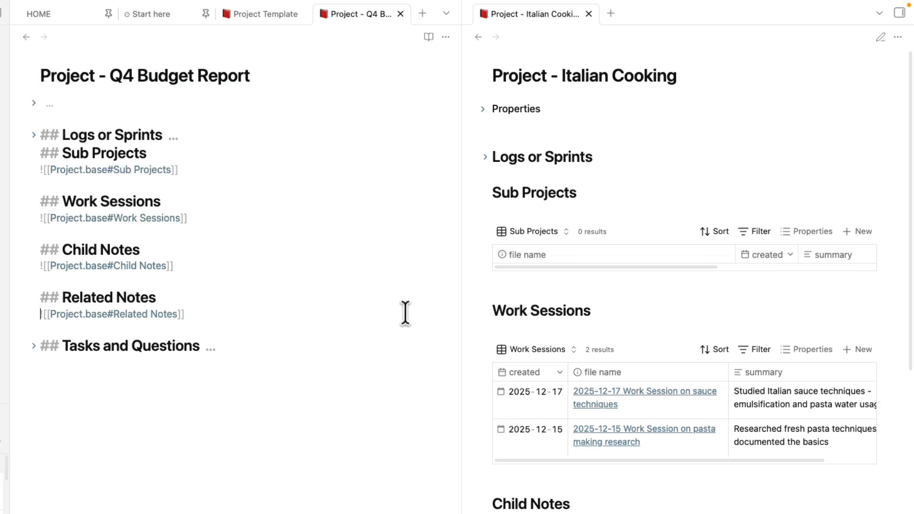
left_click(522, 310)
key("super+e")
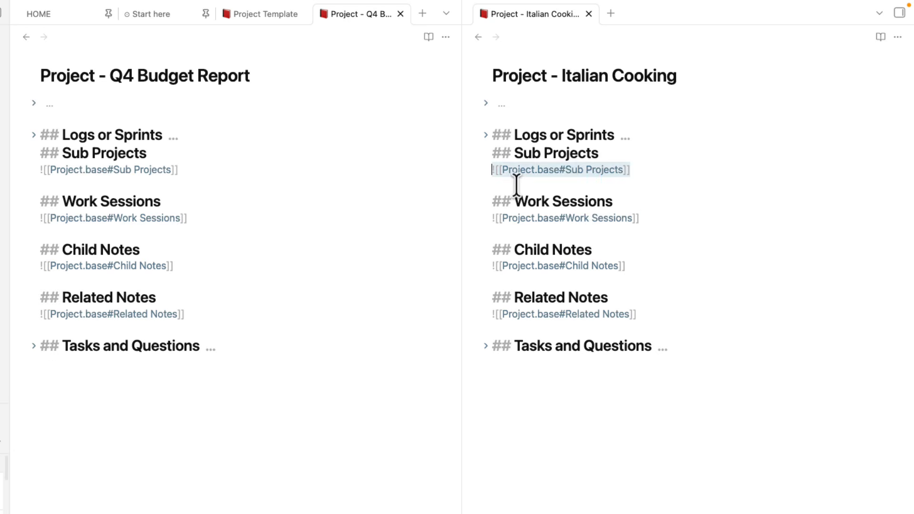
left_click(643, 267)
left_click_drag(642, 267, 412, 255)
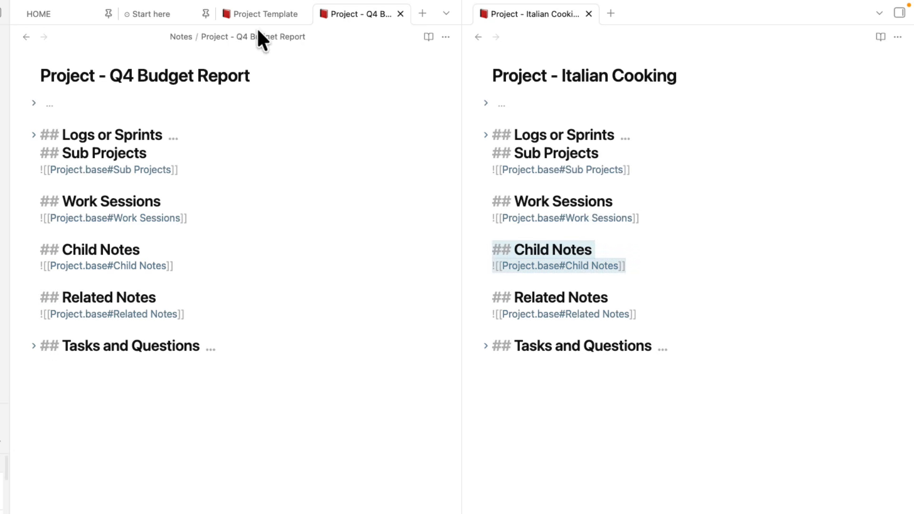
Bring up the Project Template beside Italian Cooking and highlight its four embedded base sections, then the Sub Projects embed alone
left_click(255, 22)
left_click_drag(195, 315, 1, 160)
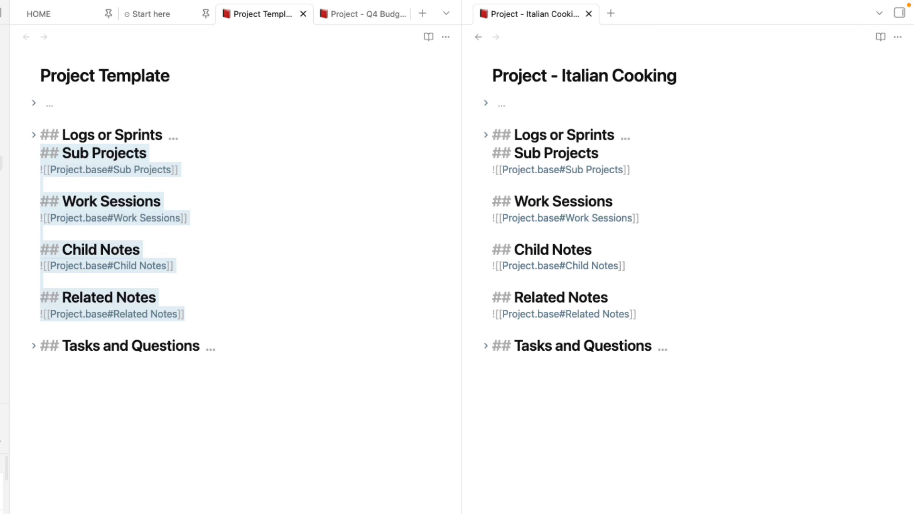
left_click(245, 265)
left_click_drag(213, 168, 1, 159)
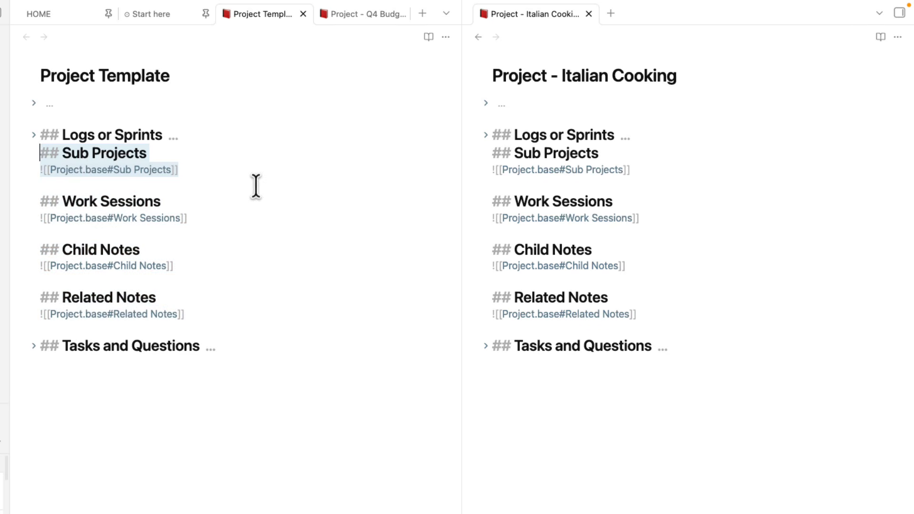
left_click_drag(181, 170, 36, 167)
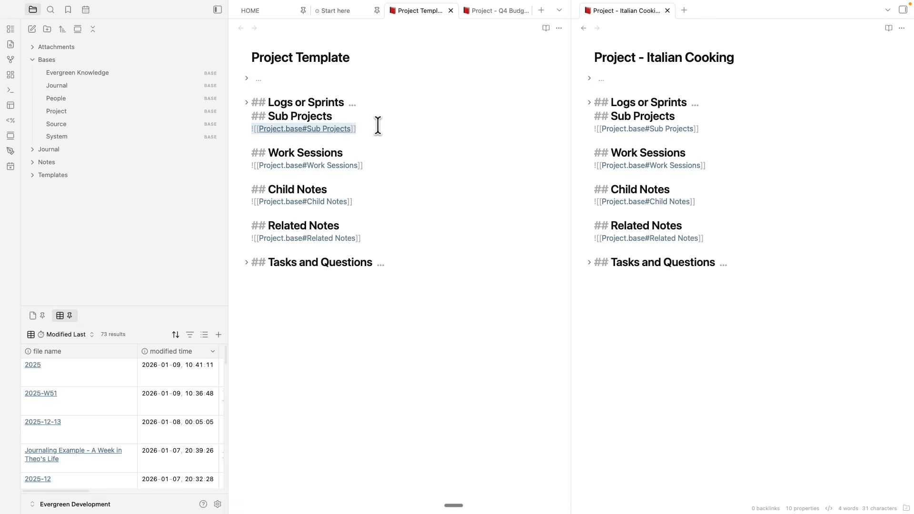
Highlight the Sub Projects, Work Sessions and Child Notes embeds in the Italian Cooking note for comparison with the template
left_click_drag(709, 128, 594, 128)
left_click_drag(750, 173, 594, 165)
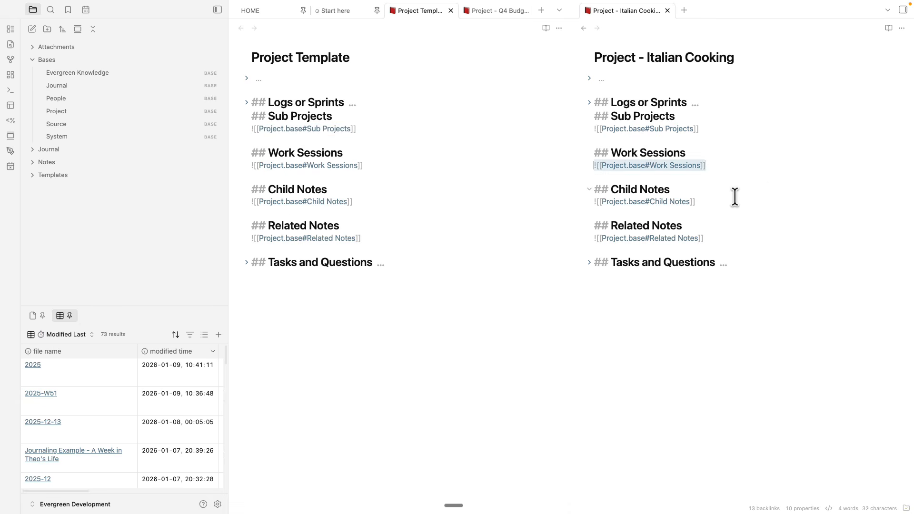
left_click_drag(745, 201, 554, 206)
Highlight the Project Template's title and each of its embeds in turn, from Sub Projects through Related Notes
left_click_drag(263, 58, 315, 81)
left_click(365, 56)
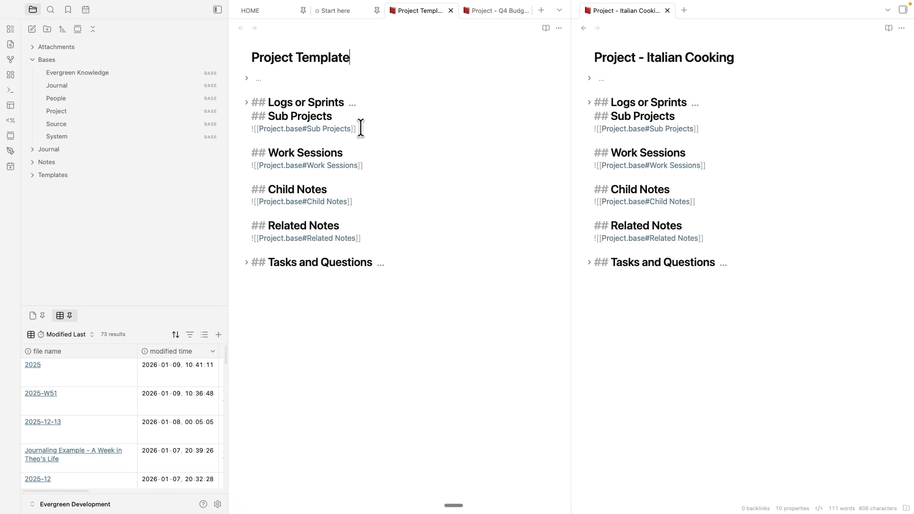
left_click_drag(361, 129, 210, 135)
left_click_drag(369, 165, 247, 167)
left_click_drag(404, 204, 248, 204)
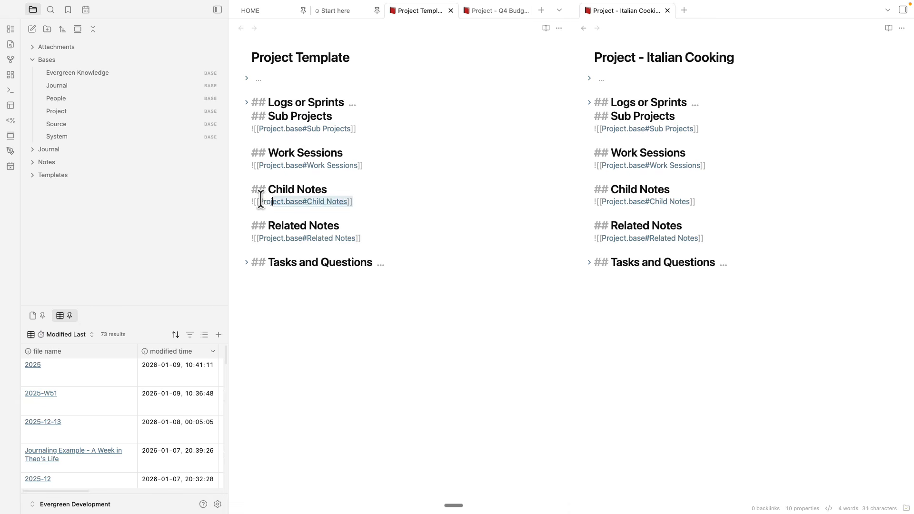
left_click_drag(414, 240, 227, 236)
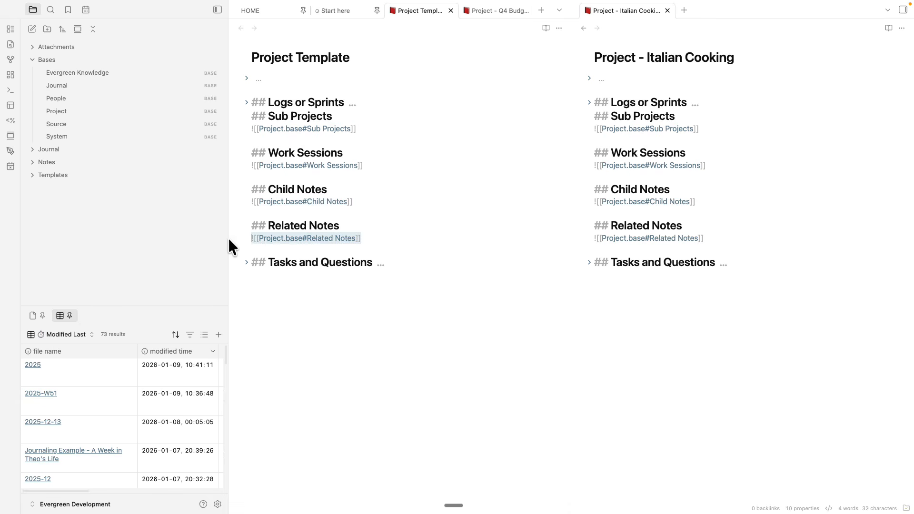
Highlight the Italian Cooking note's title and its Sub Projects, Work Sessions, Child Notes and Related Notes embeds one after another
left_click(747, 350)
left_click_drag(720, 57, 612, 65)
left_click_drag(709, 129, 588, 129)
left_click_drag(726, 169, 578, 166)
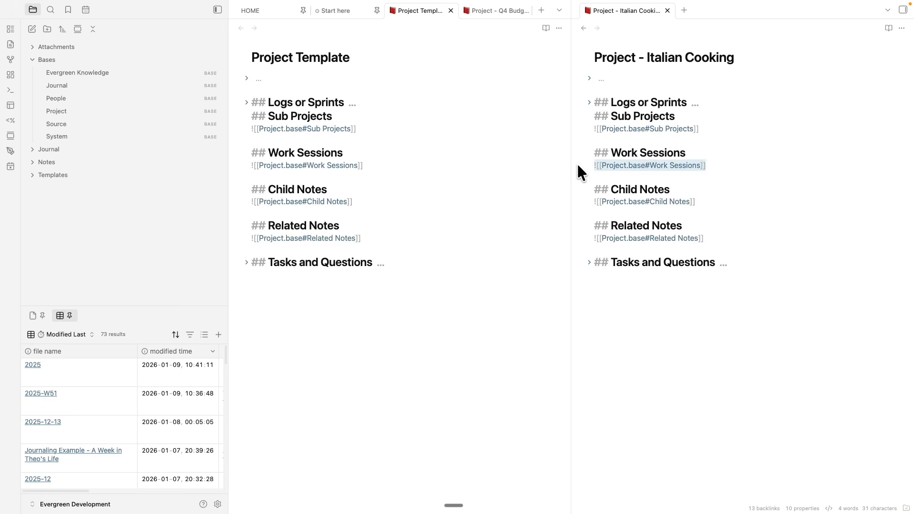
left_click_drag(708, 203, 601, 202)
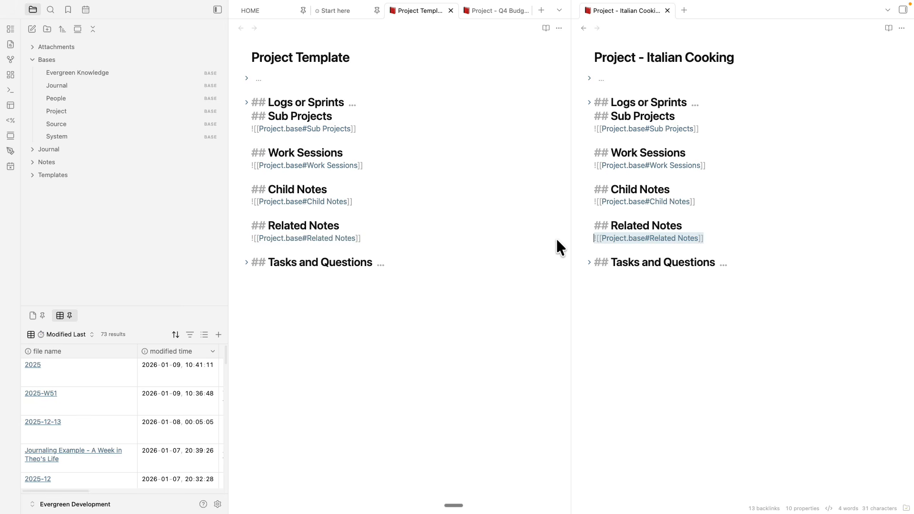
left_click(620, 219)
left_click(622, 212)
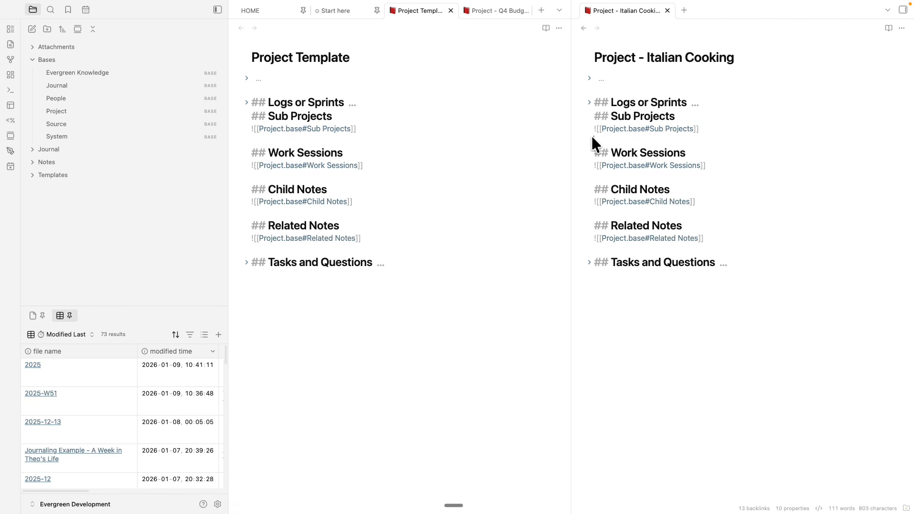
Review the Work Sessions, Child Notes and Related Notes embeds in Italian Cooking again, finishing by highlighting the note's title
triple_click(691, 167)
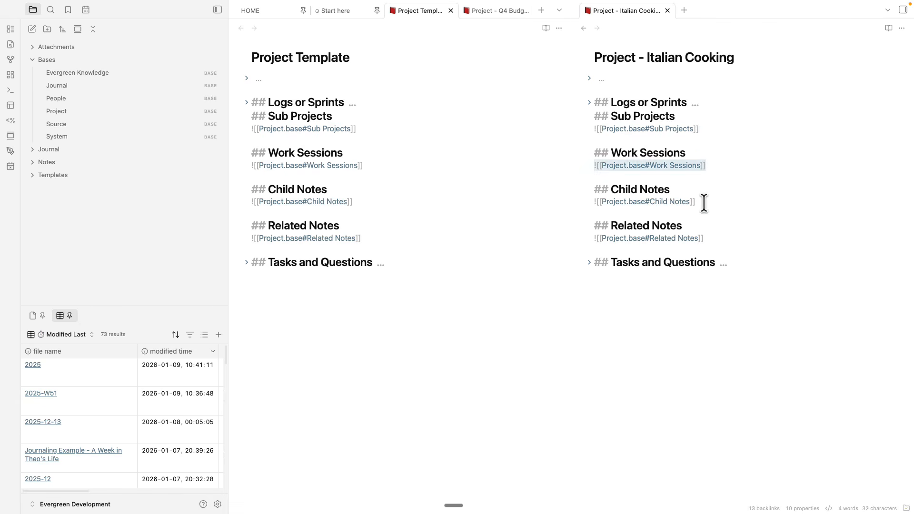
triple_click(703, 202)
left_click_drag(714, 227, 573, 232)
left_click(695, 238)
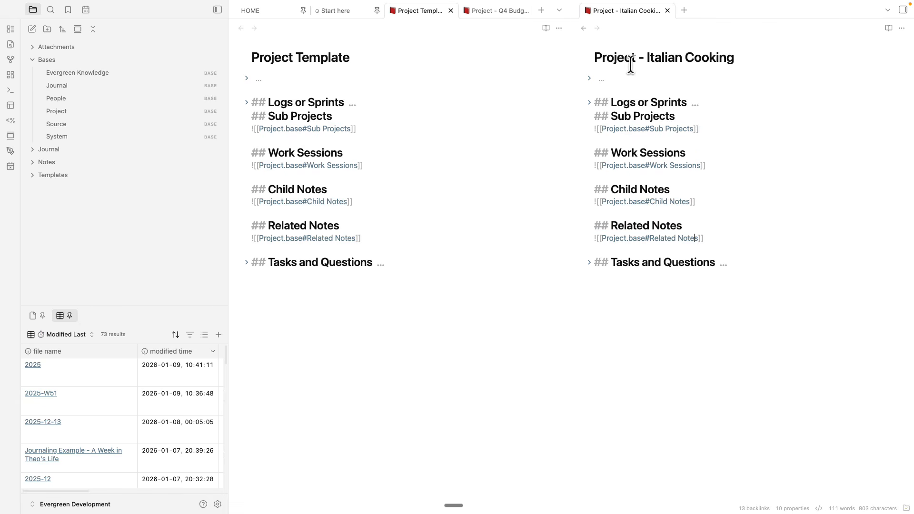
left_click_drag(737, 60, 579, 56)
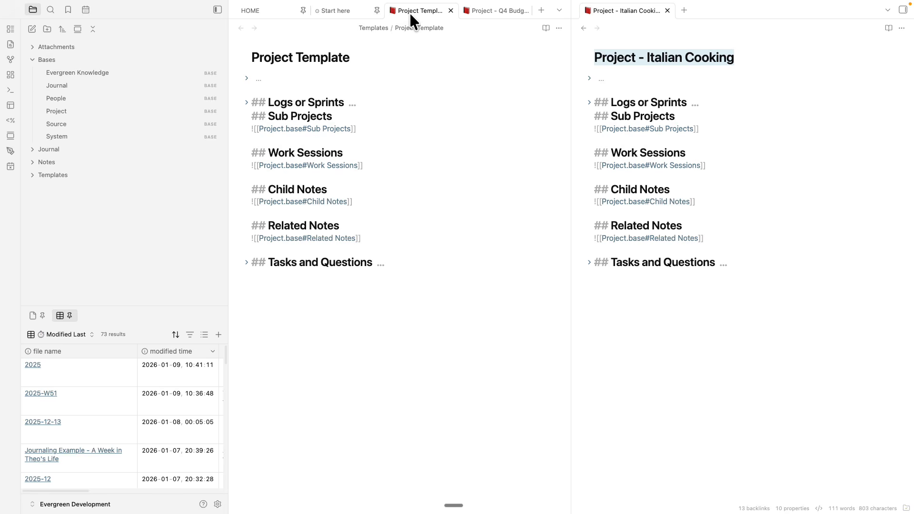
Open the Project base beside the Italian Cooking note, look through its list of views and hide the file sidebar
left_click(441, 159)
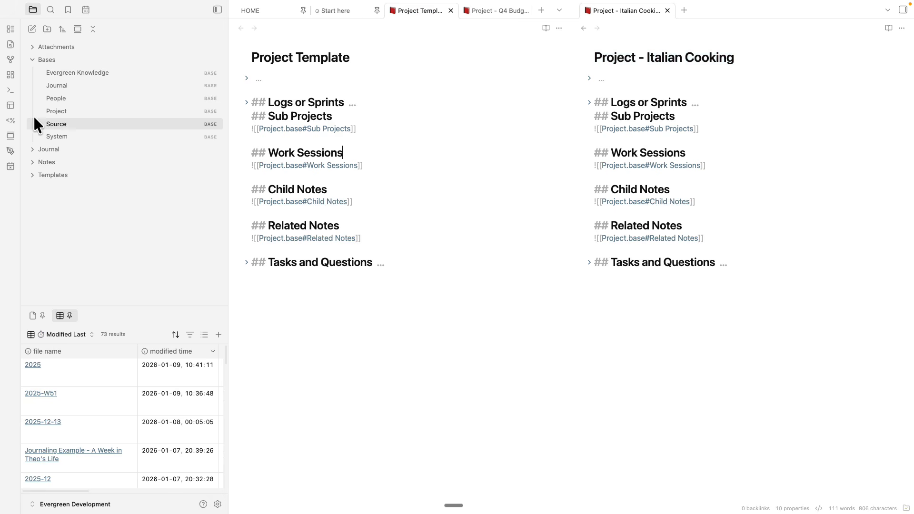
left_click(67, 111)
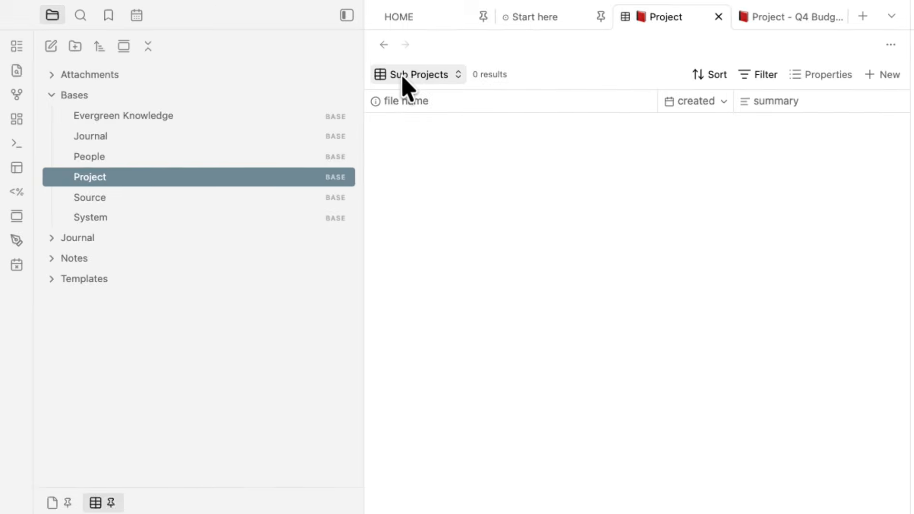
left_click(252, 48)
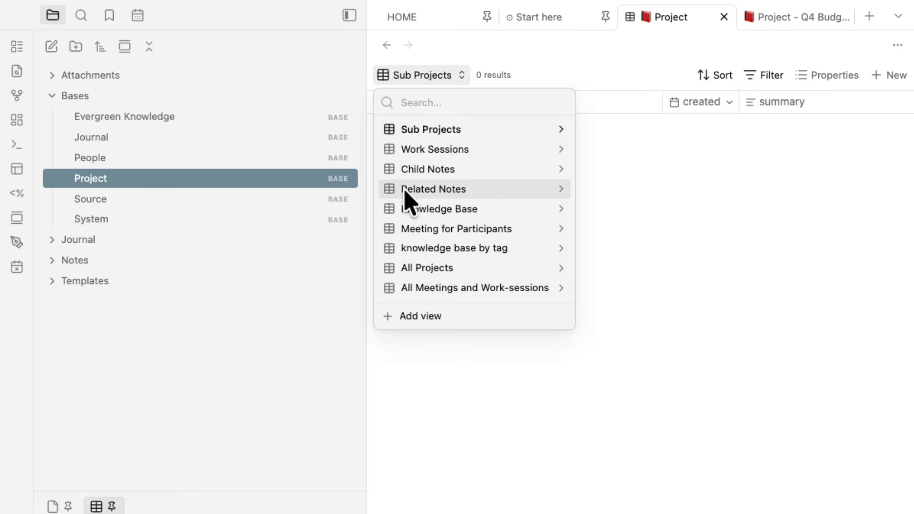
left_click(410, 132)
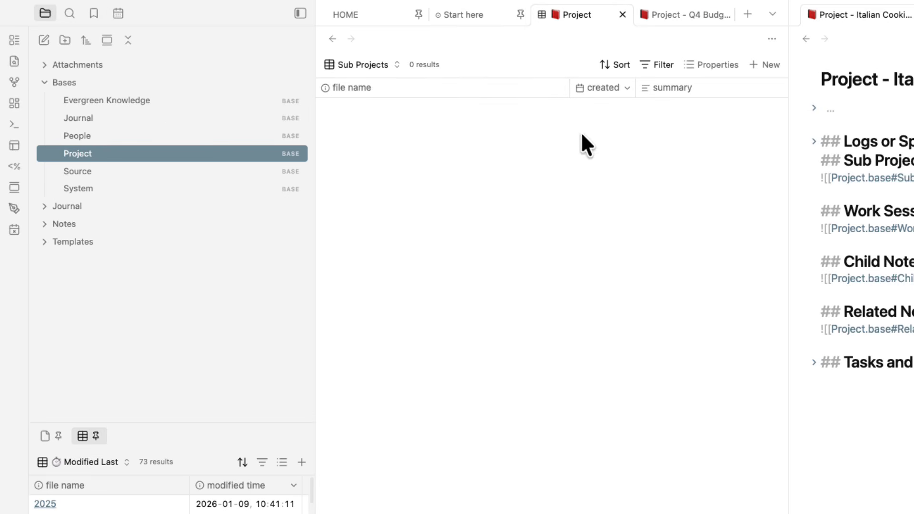
key("super+backslash")
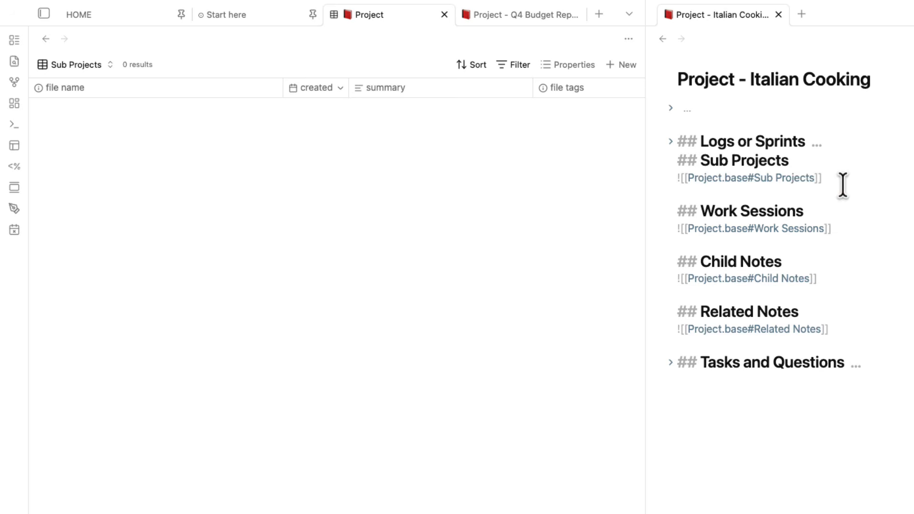
Examine the Sub Projects view's filters, highlighting this.file.name, and highlight the matching embed and title in the Italian Cooking note
left_click_drag(840, 184, 615, 181)
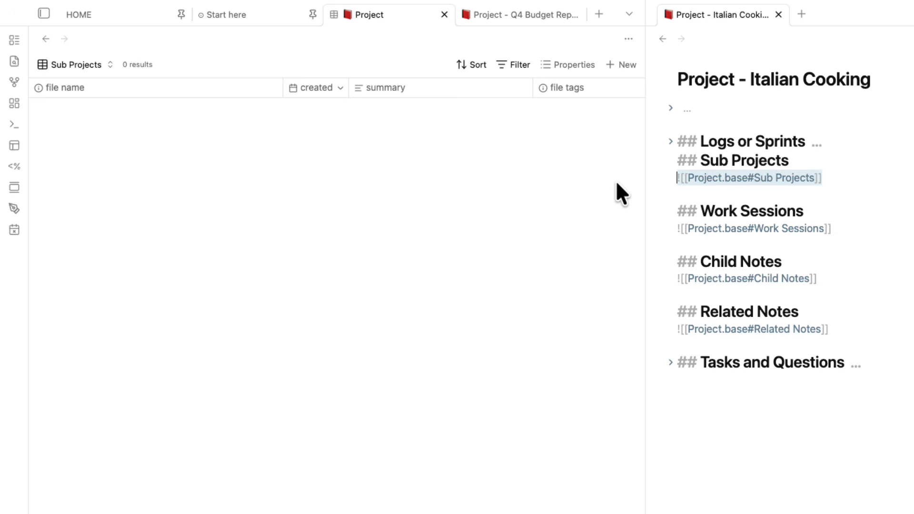
left_click(515, 71)
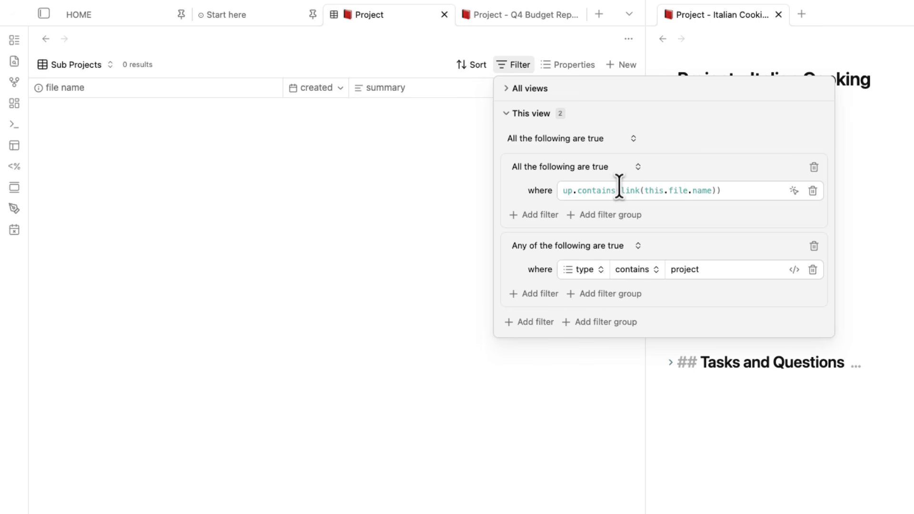
left_click(572, 190)
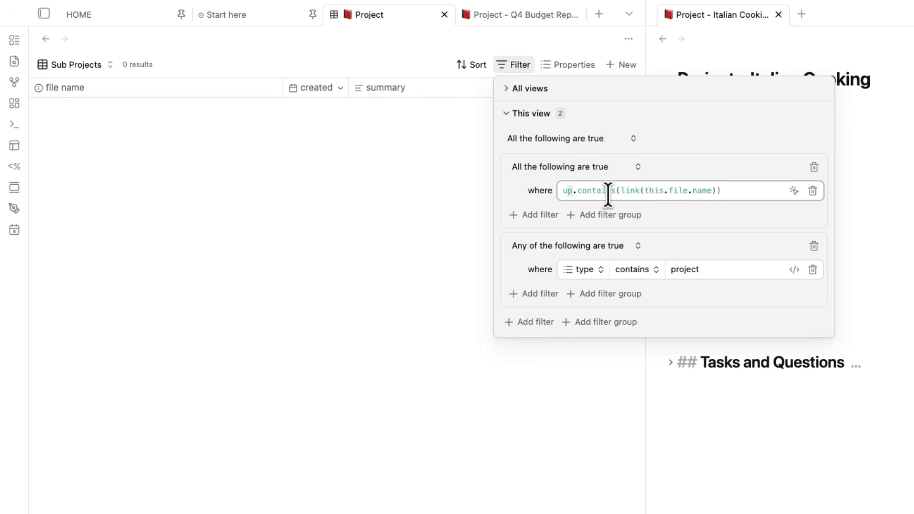
left_click_drag(646, 194, 750, 199)
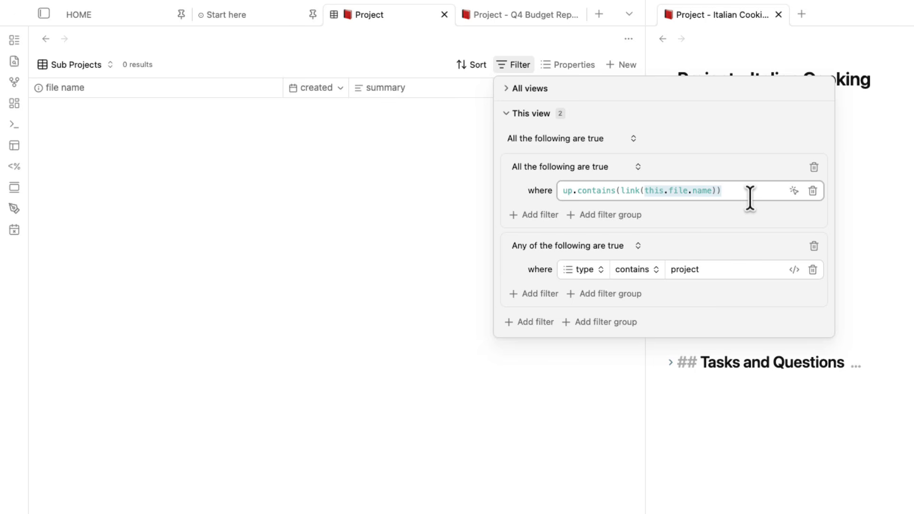
left_click(871, 179)
left_click_drag(679, 71, 910, 86)
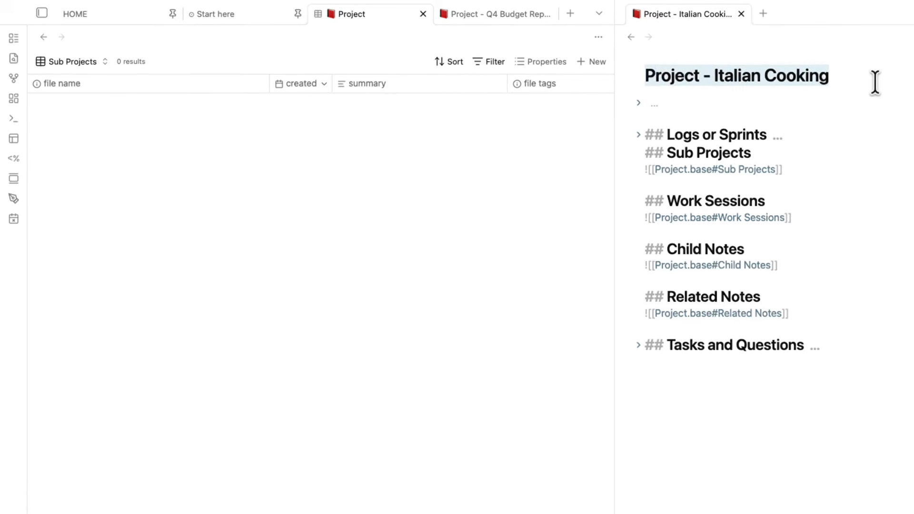
left_click(489, 61)
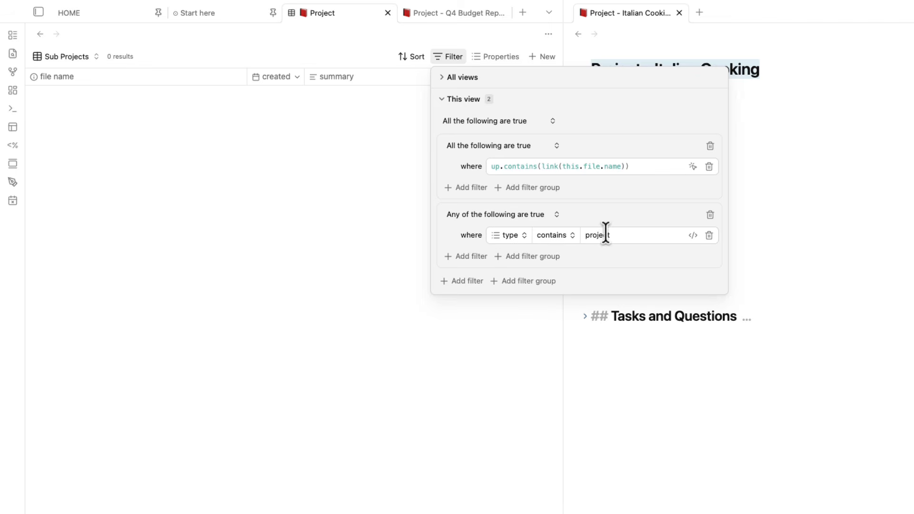
left_click(899, 233)
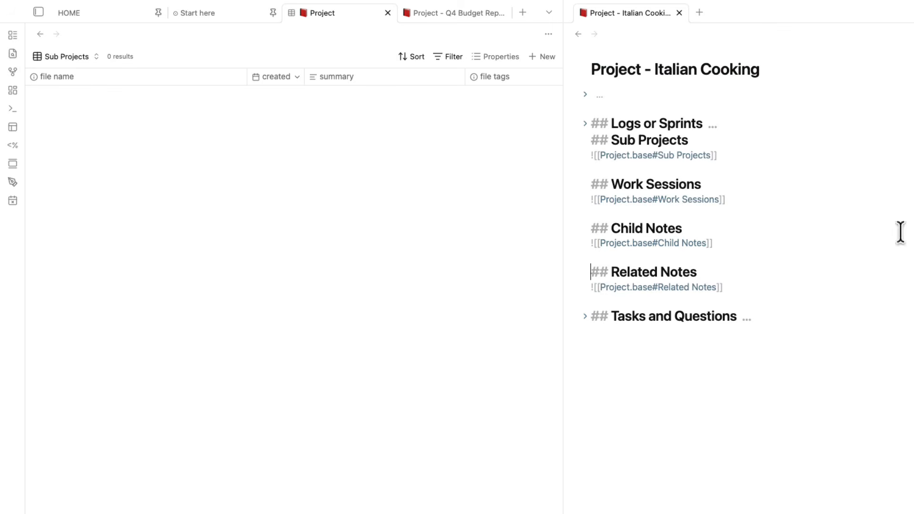
Unfold the Italian Cooking note's properties, show the note in reading view and highlight its title
left_click(586, 95)
key("super+e")
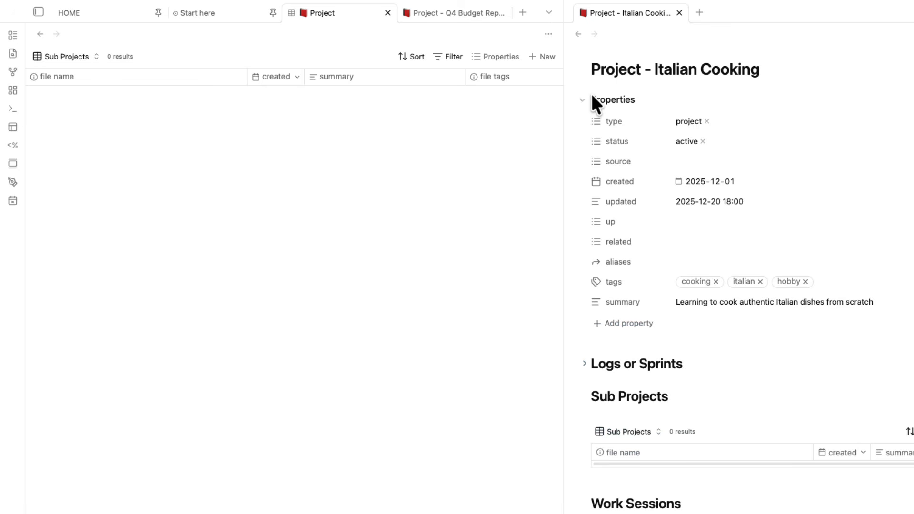
left_click_drag(600, 73, 755, 77)
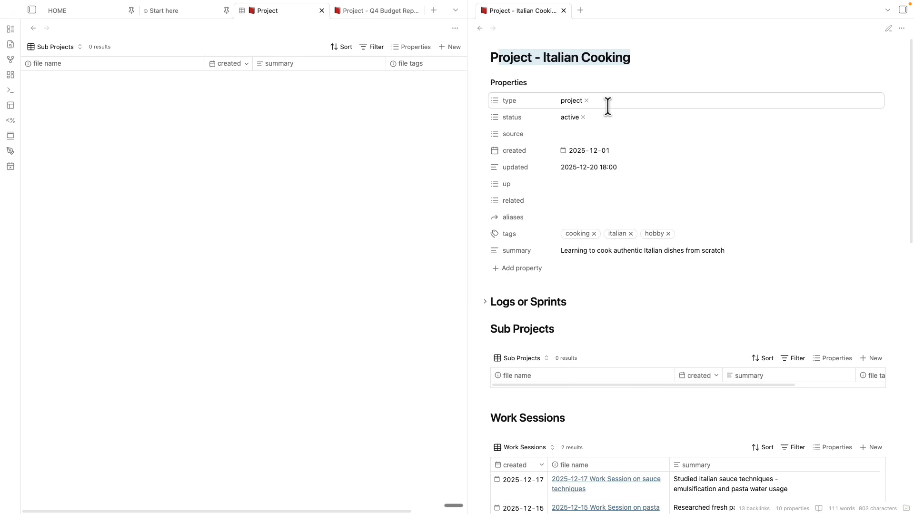
Create a note titled "Project - Italian Pasta" and apply the Project Template to it
key("super+n")
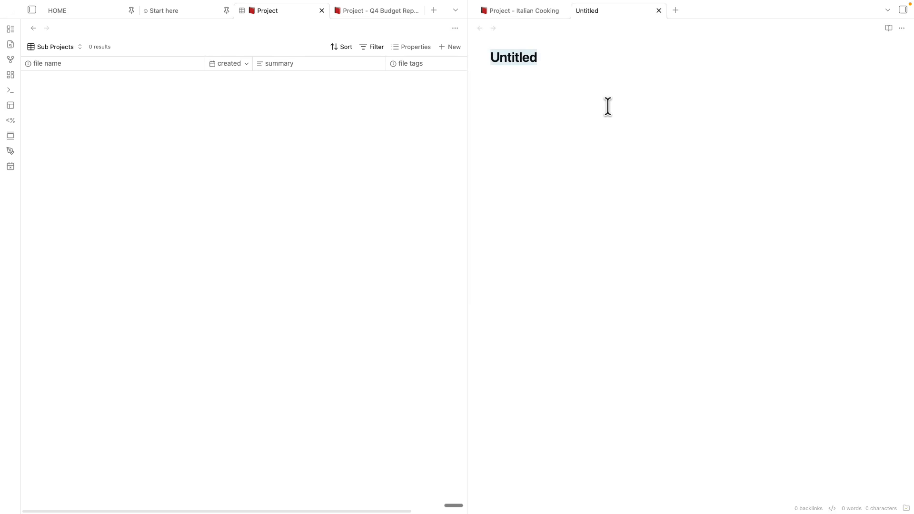
type("projec")
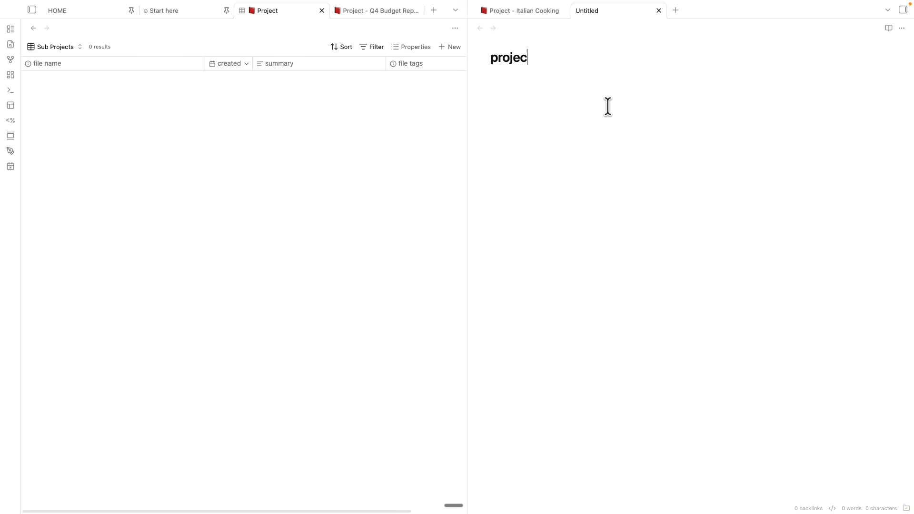
type("t - Italian Pasta")
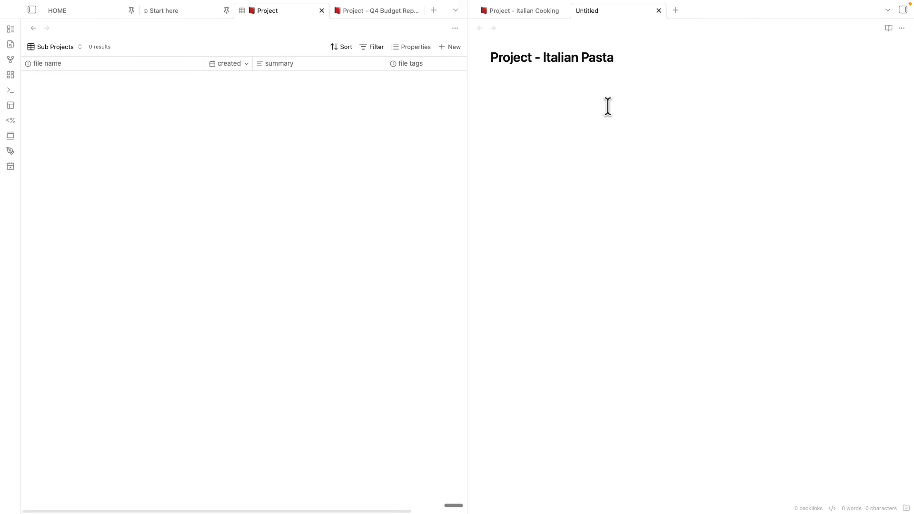
key("alt+e")
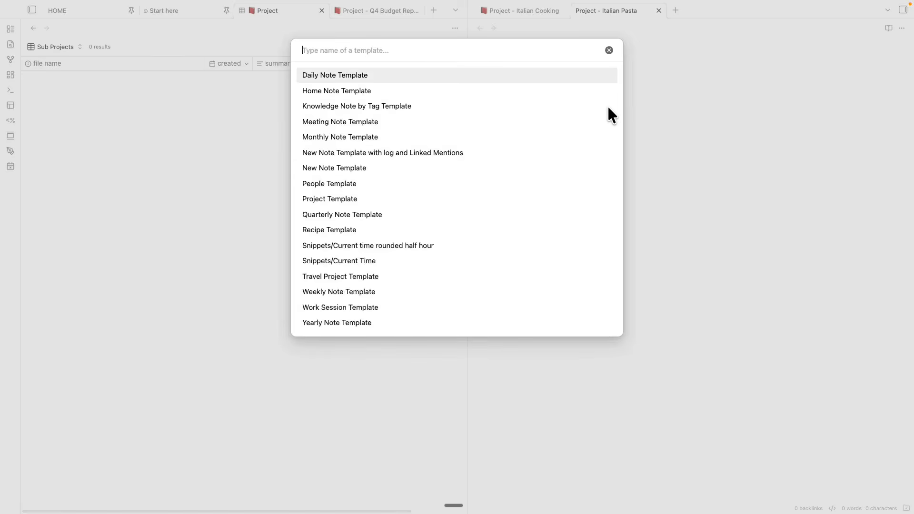
type("pr")
key("Return")
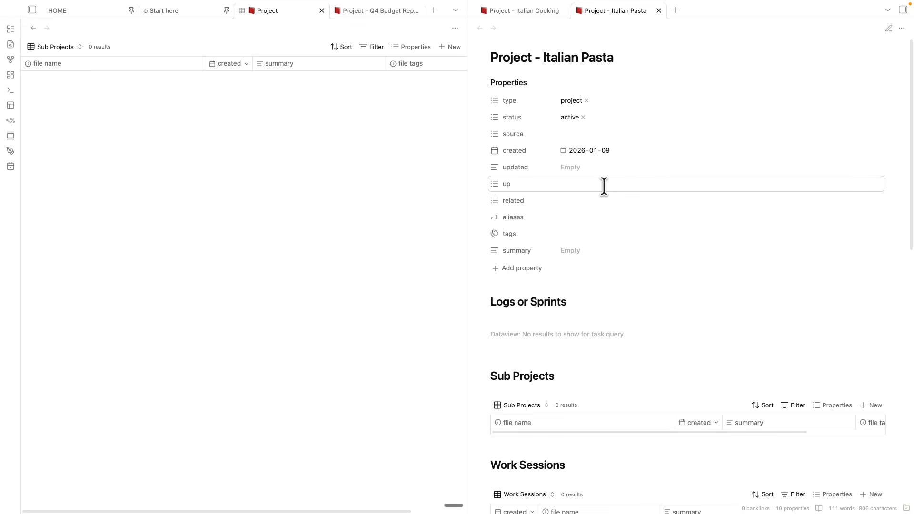
Link the Italian Pasta note's up property to Project - Italian Cooking and place both notes side by side for comparison
left_click(603, 186)
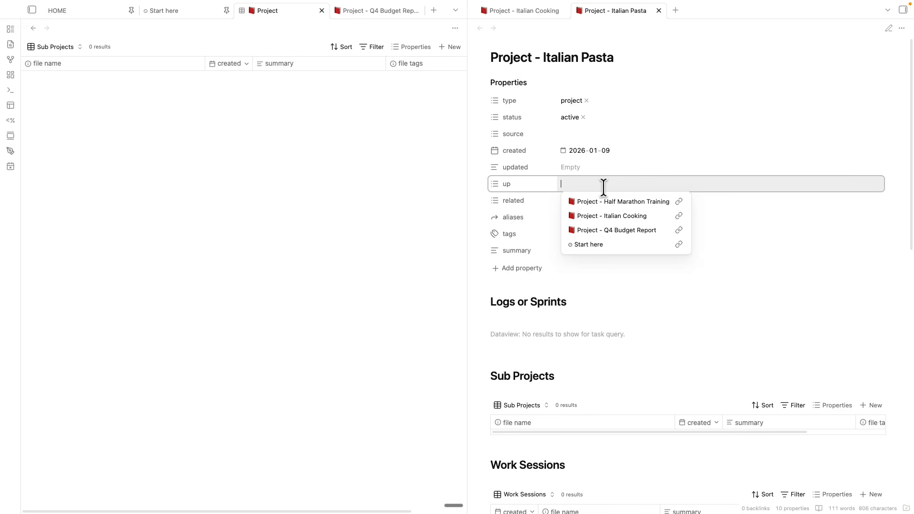
type("[[itali")
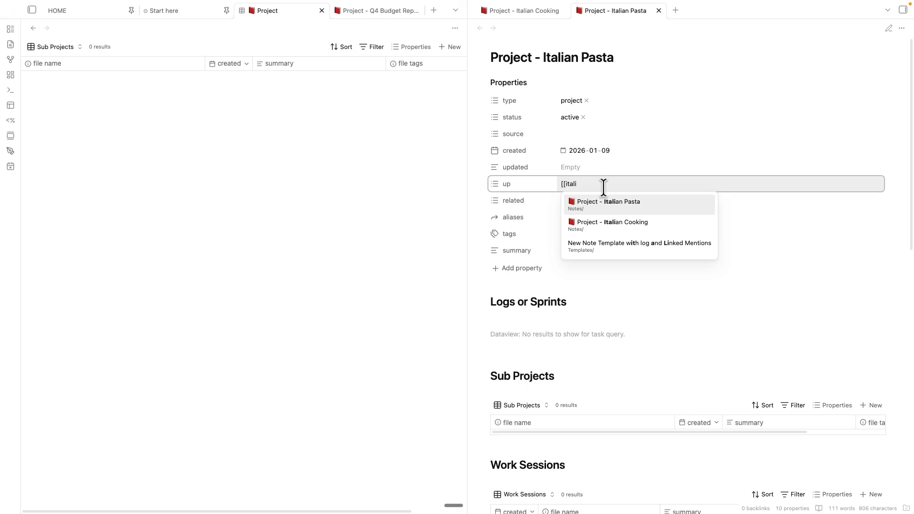
key("Down")
key("Return")
left_click_drag(620, 16, 826, 195)
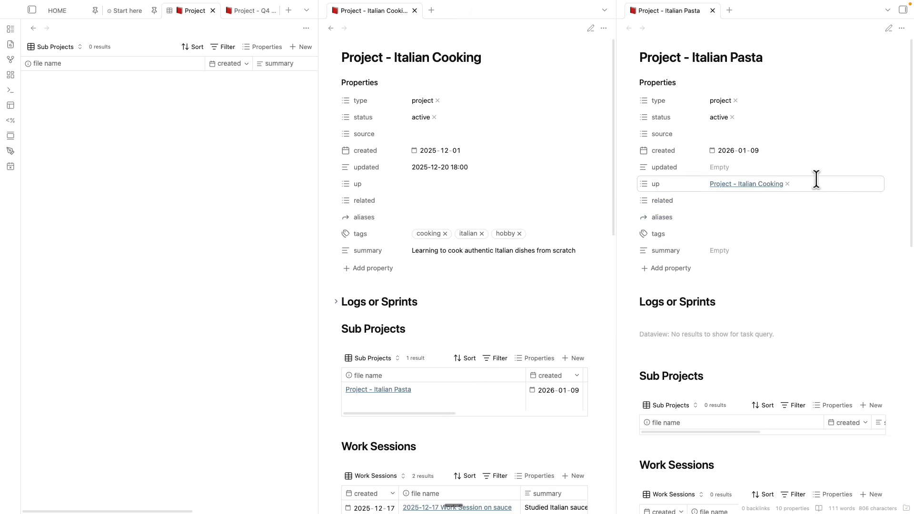
left_click_drag(362, 57, 492, 62)
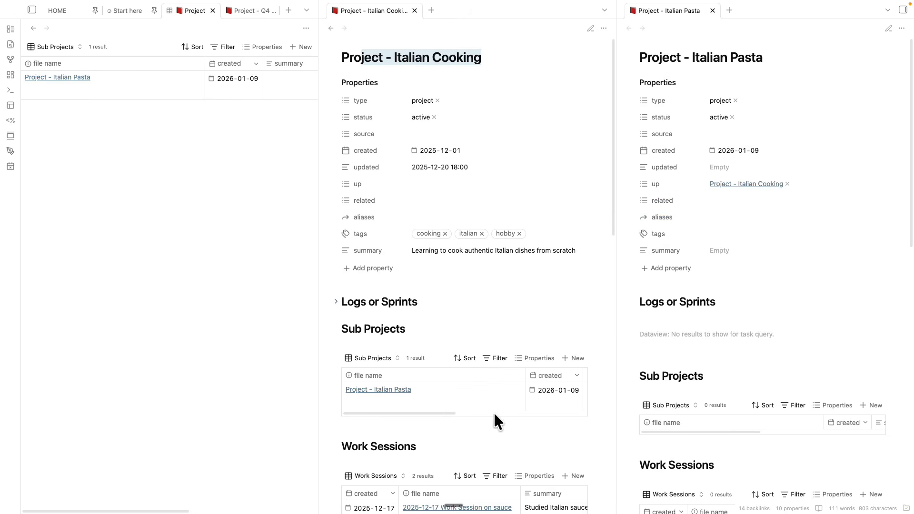
Narrow the file name column in Sub Projects and enter the summary "This is a pasta project related to Italian cooking" for Italian Pasta
left_click_drag(525, 376, 424, 380)
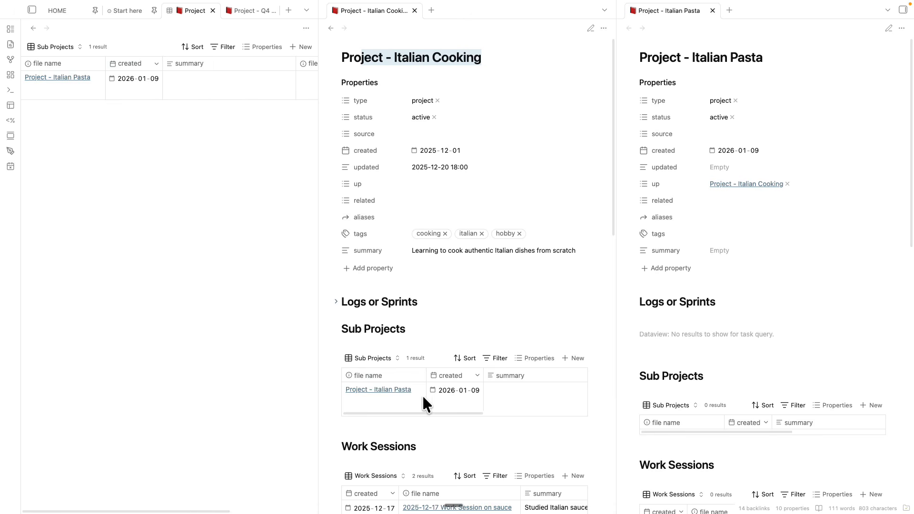
left_click(512, 395)
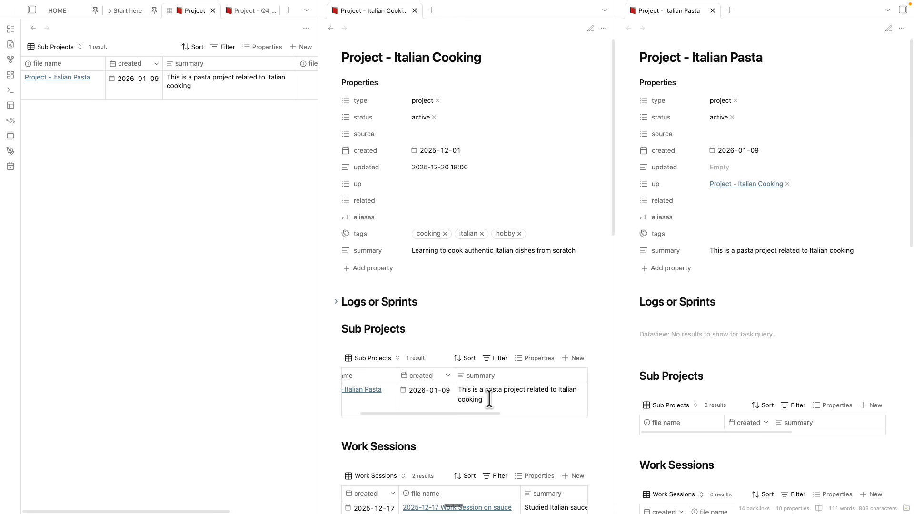
Delete the Project - Italian Pasta file and return to the Sub Projects section of the Italian Cooking note
right_click(661, 12)
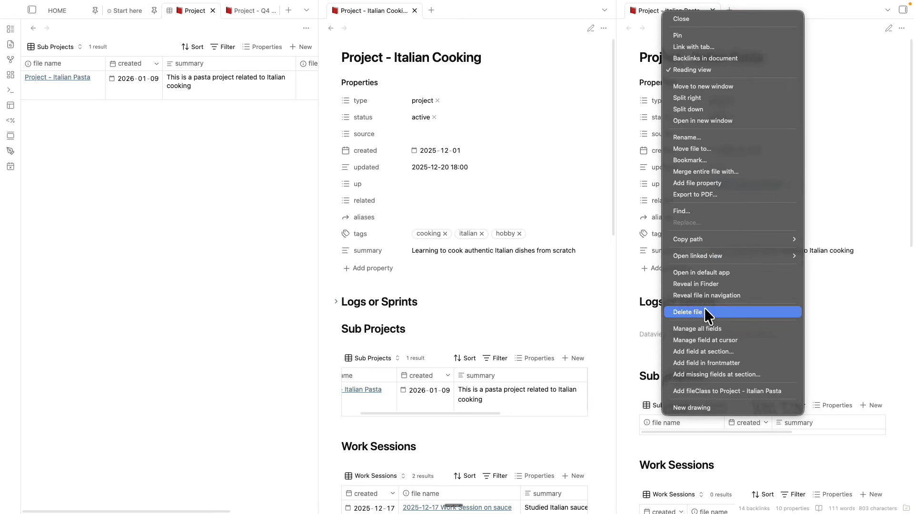
left_click(693, 312)
key("super+w")
scroll(600, 319, "down", 2)
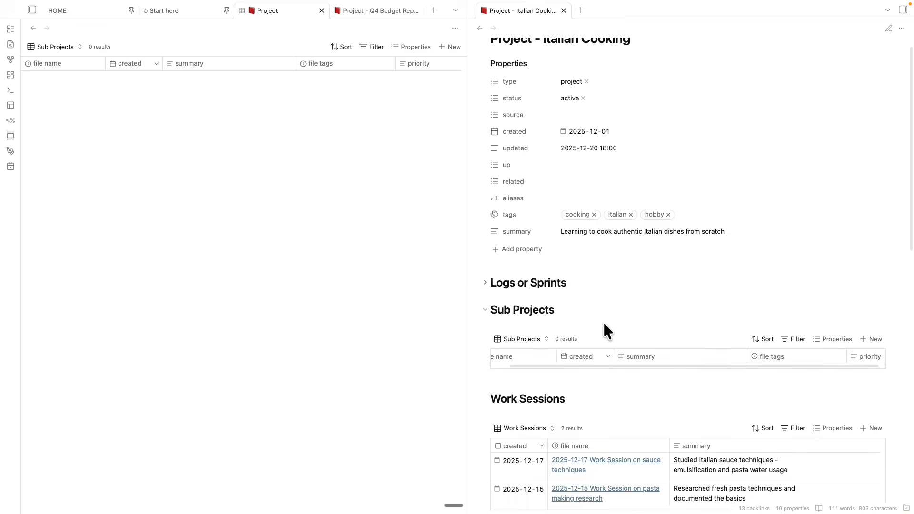
Look through the Project base's views, switching to Work Sessions and back to Sub Projects
left_click(72, 61)
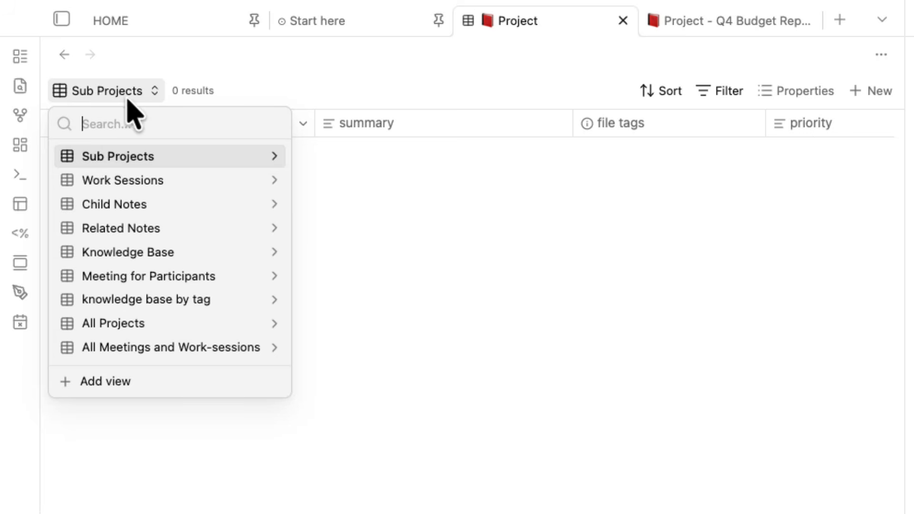
left_click(102, 182)
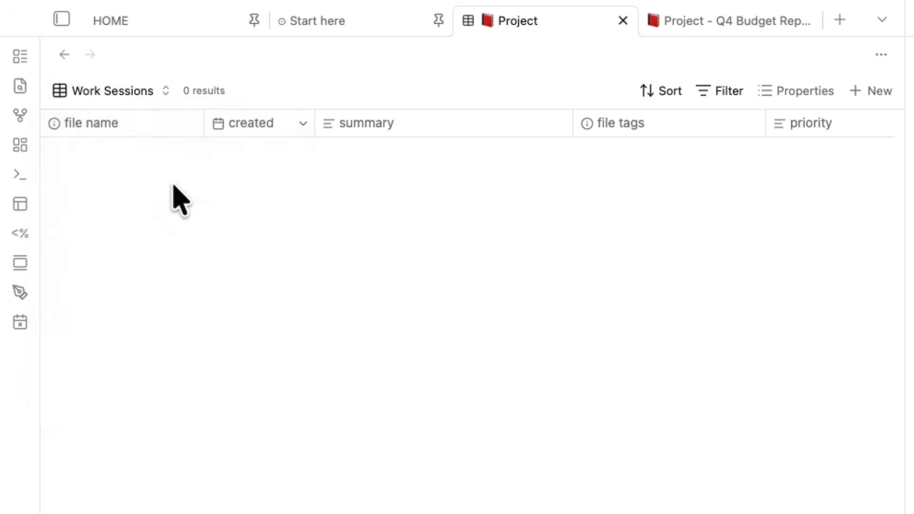
left_click(103, 93)
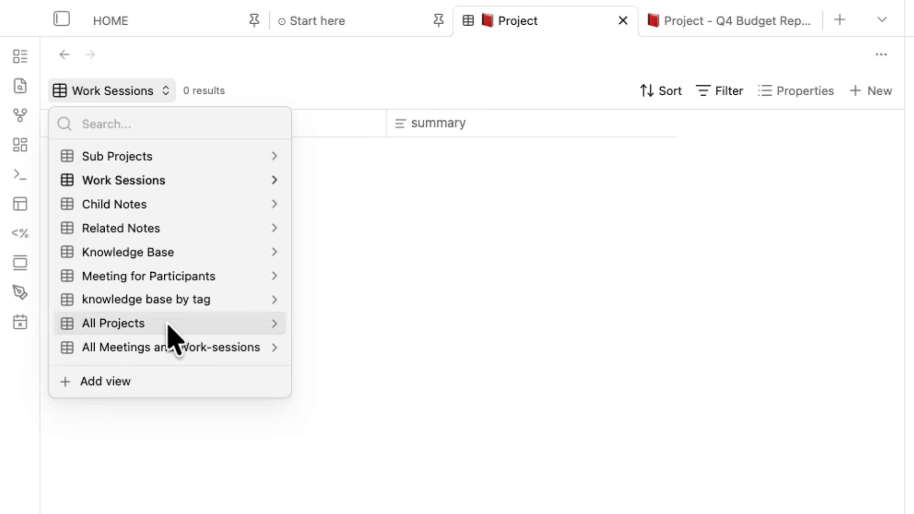
left_click(129, 159)
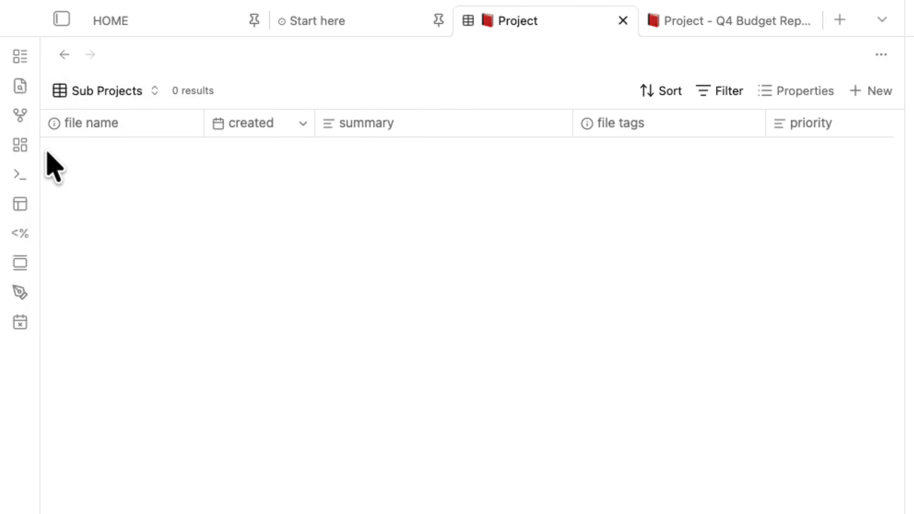
left_click(130, 97)
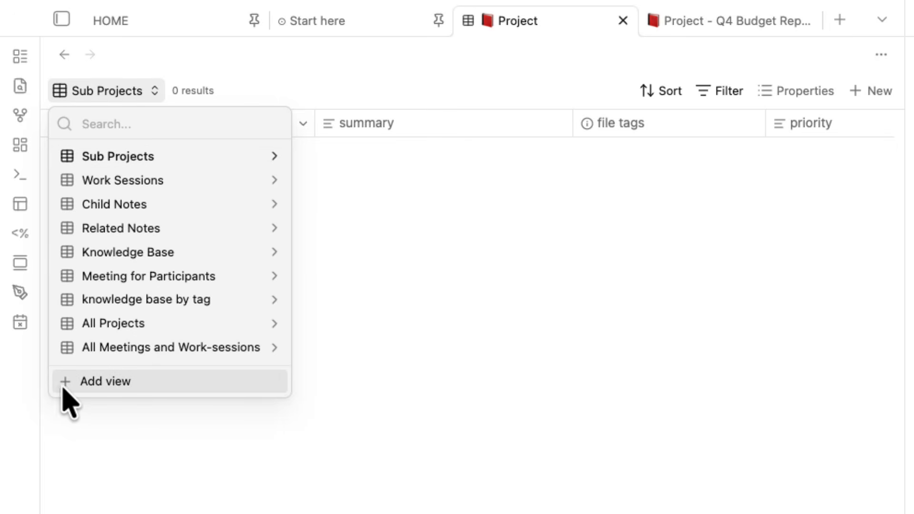
left_click(161, 159)
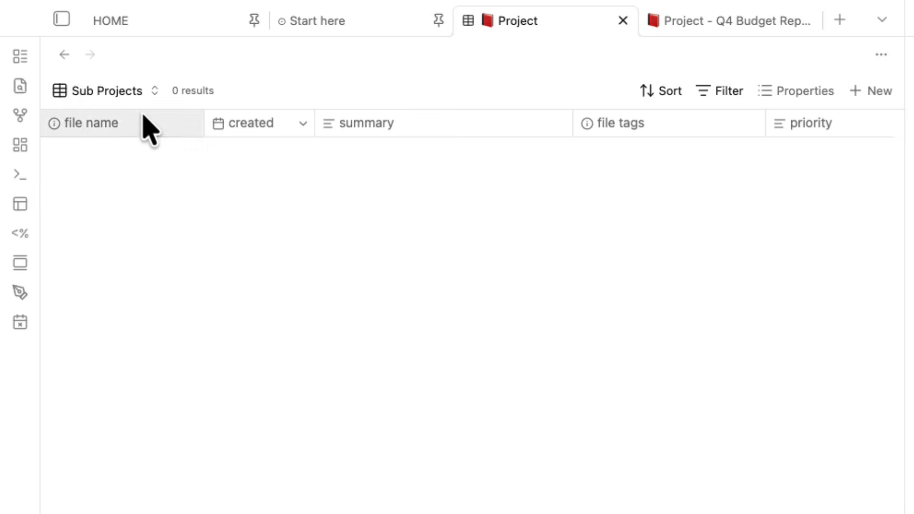
Inspect the Sub Projects view's configuration, including its name, layout, row height and the option to duplicate the view
left_click(137, 98)
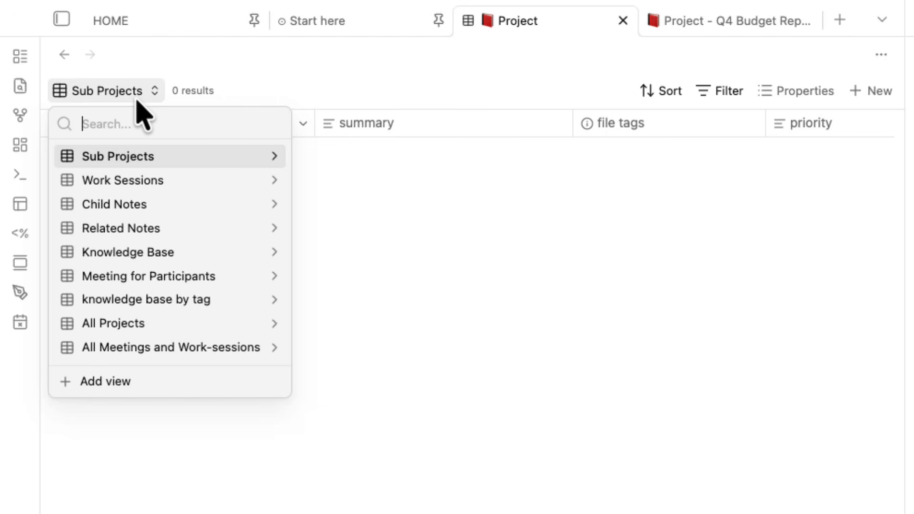
left_click(274, 157)
left_click(210, 122)
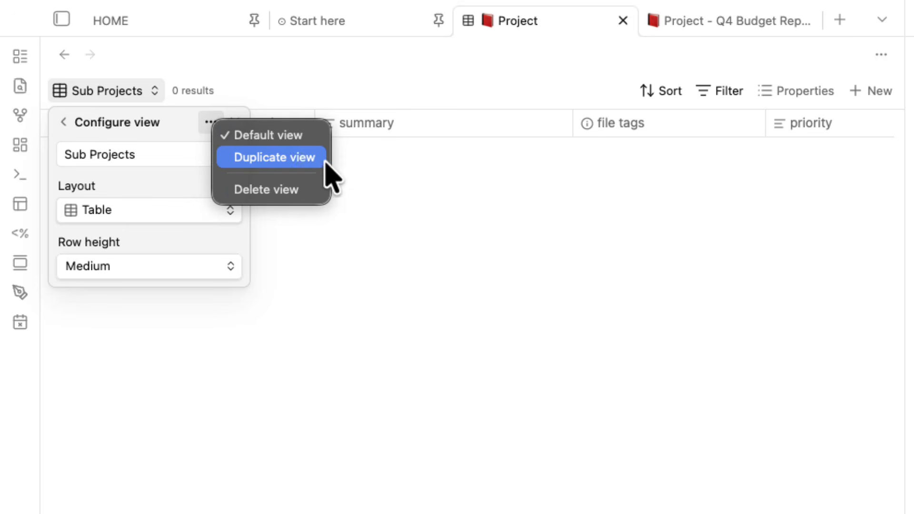
left_click(115, 99)
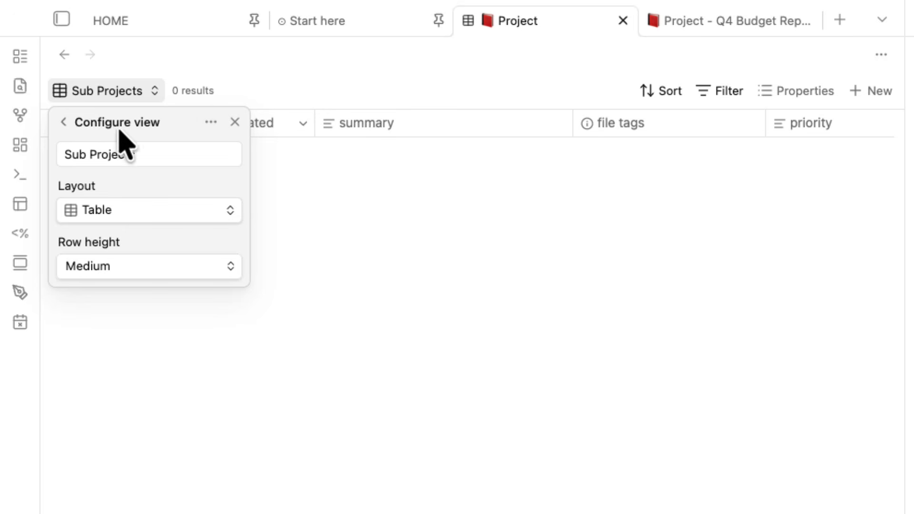
left_click_drag(158, 159, 1, 159)
left_click(64, 122)
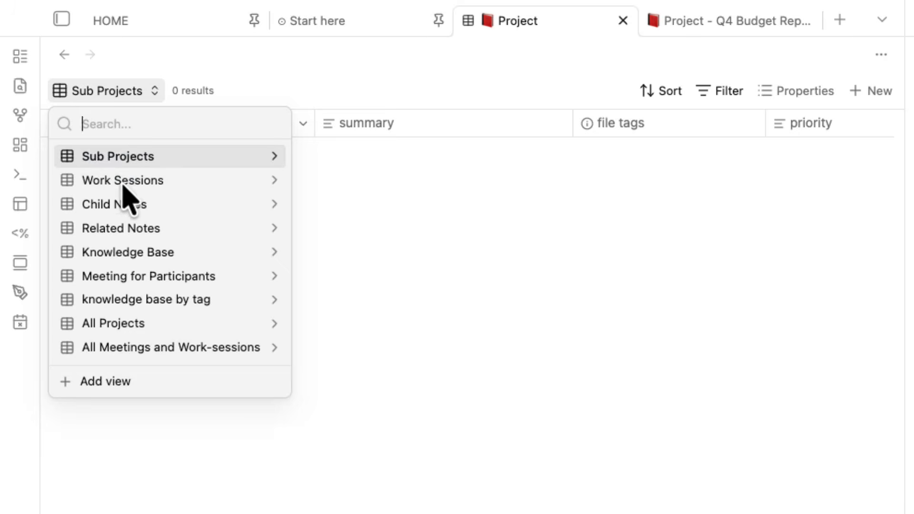
Switch the Project base to the Work Sessions view and check its list of available views and properties
left_click(123, 182)
left_click(107, 98)
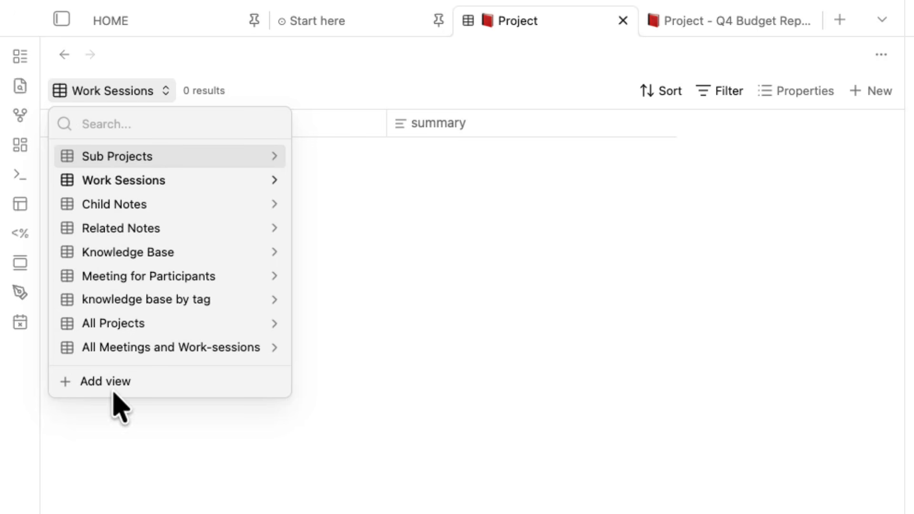
left_click(433, 214)
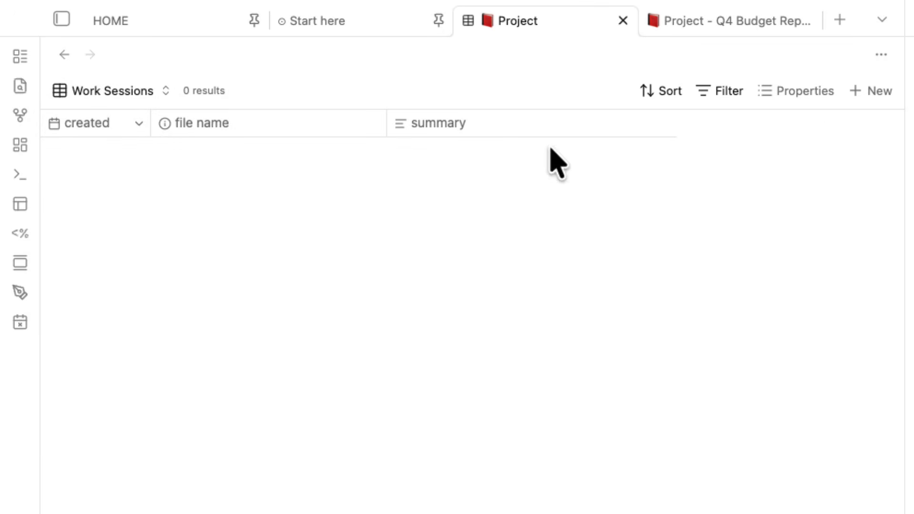
left_click(792, 93)
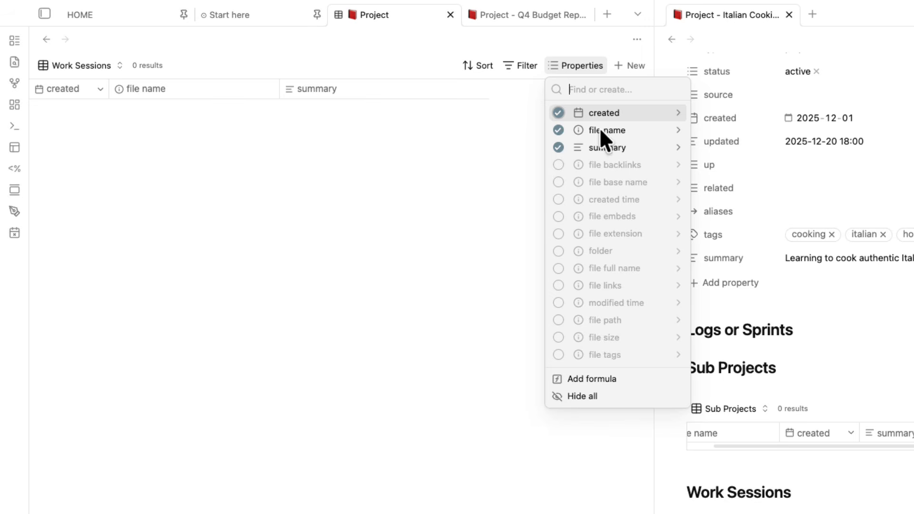
left_click(425, 214)
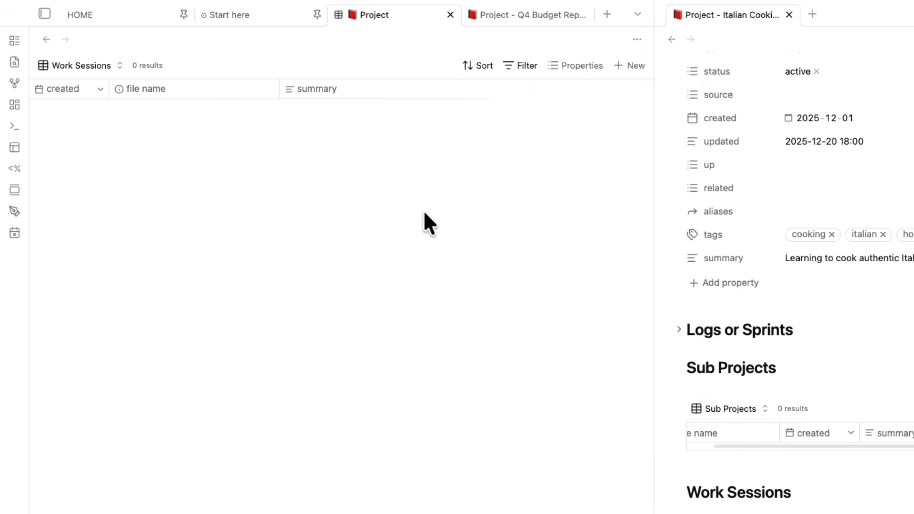
Examine the Work Sessions filter up.contains(link(this.file.name)) and compare it with the title of the Project - Italian Cooking note
left_click(521, 69)
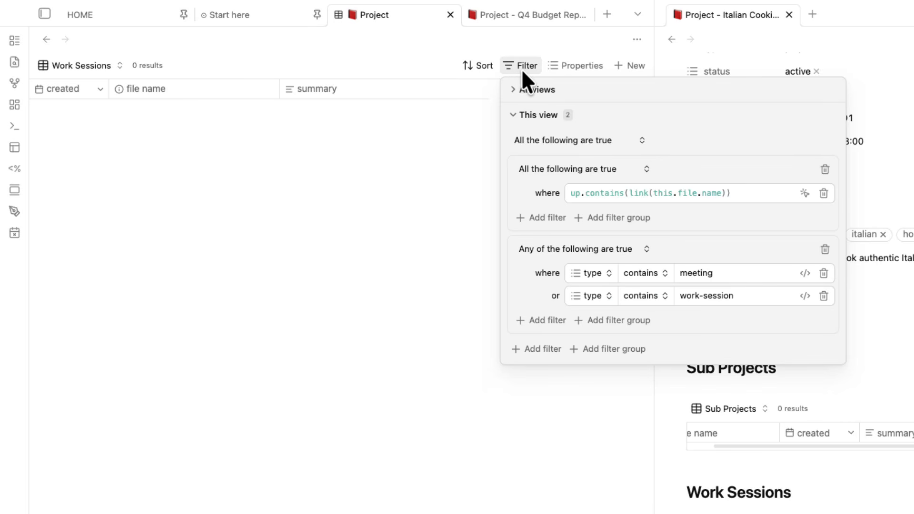
left_click(717, 195)
key("super+a")
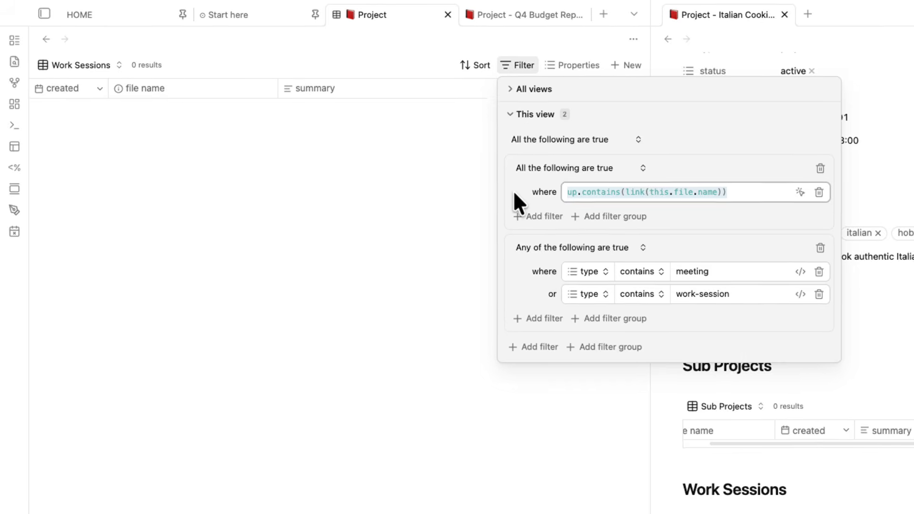
left_click_drag(714, 184, 638, 44)
scroll(597, 57, "up", 3)
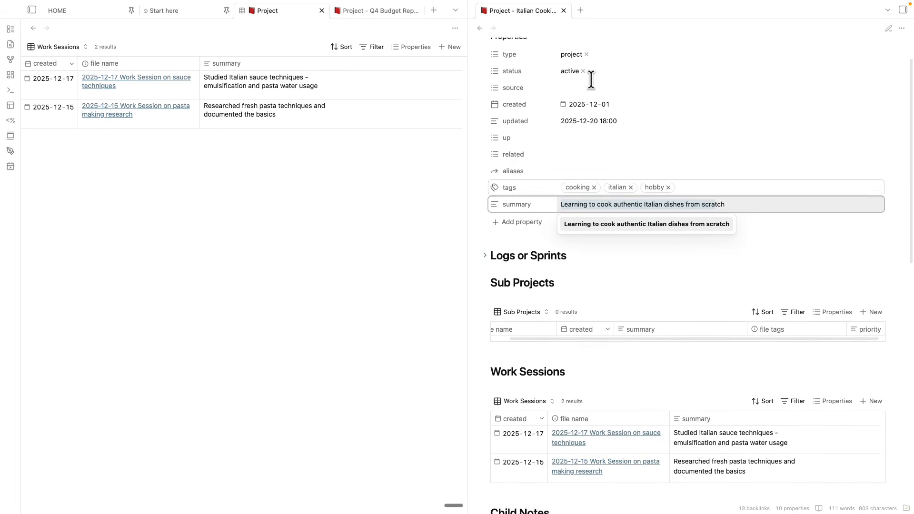
left_click_drag(503, 57, 675, 65)
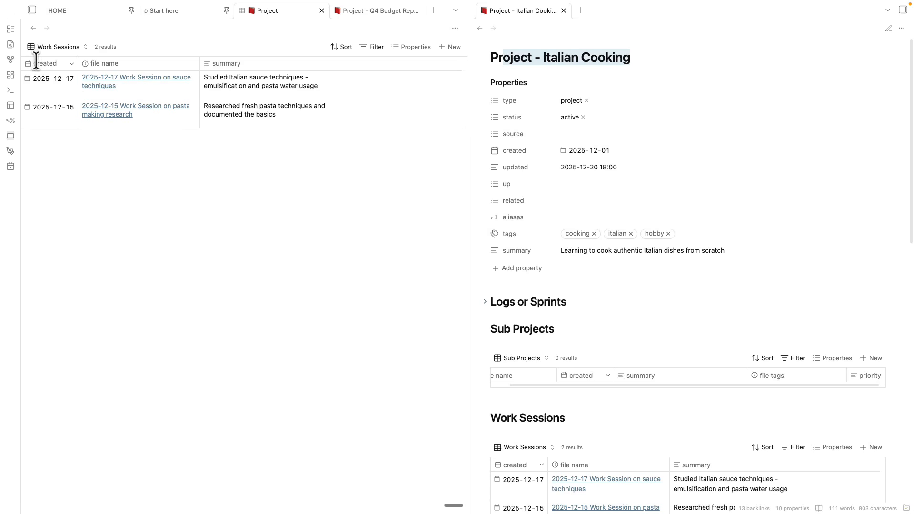
left_click(671, 54)
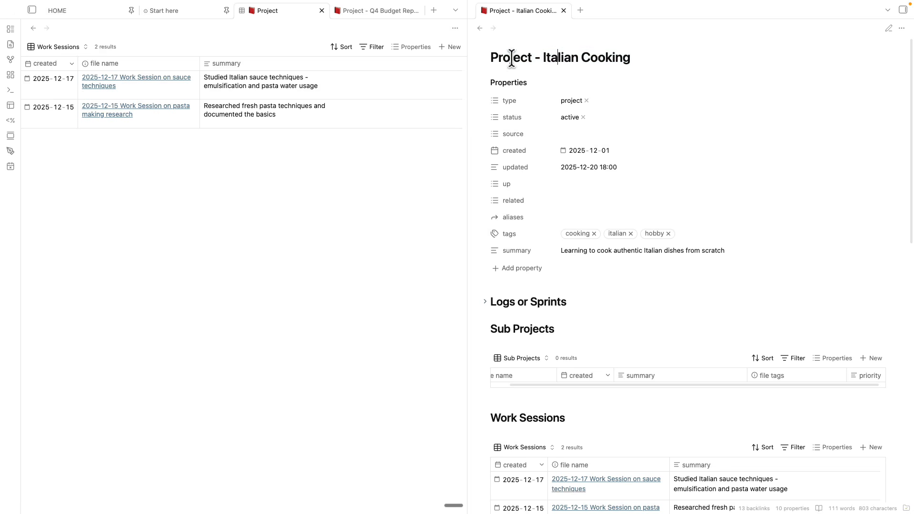
Show the up property in the Work Sessions view and compare its links with the Italian Cooking note
left_click(408, 47)
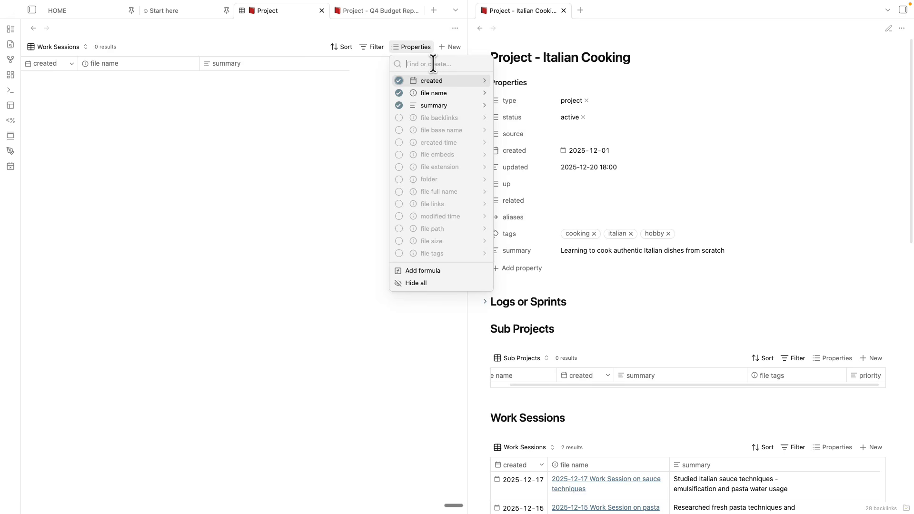
type("up")
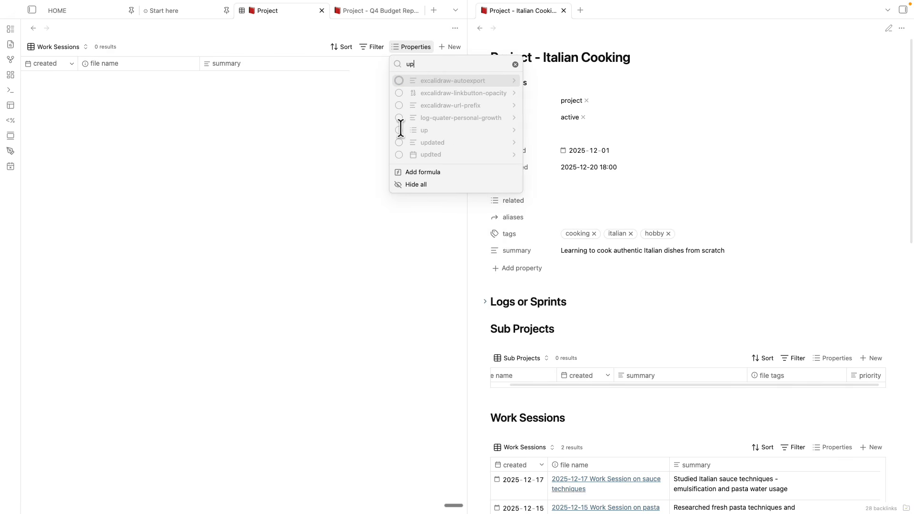
left_click(399, 130)
left_click(327, 139)
left_click(680, 118)
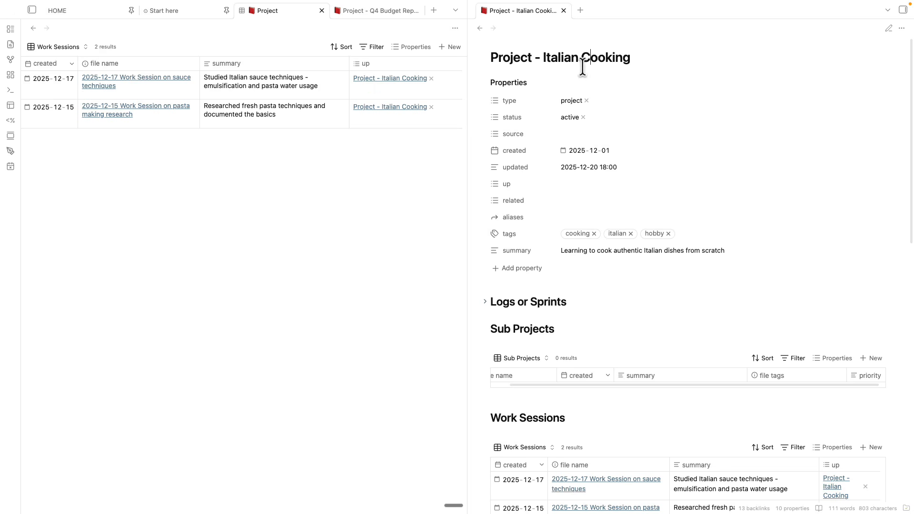
scroll(620, 323, "down", 3)
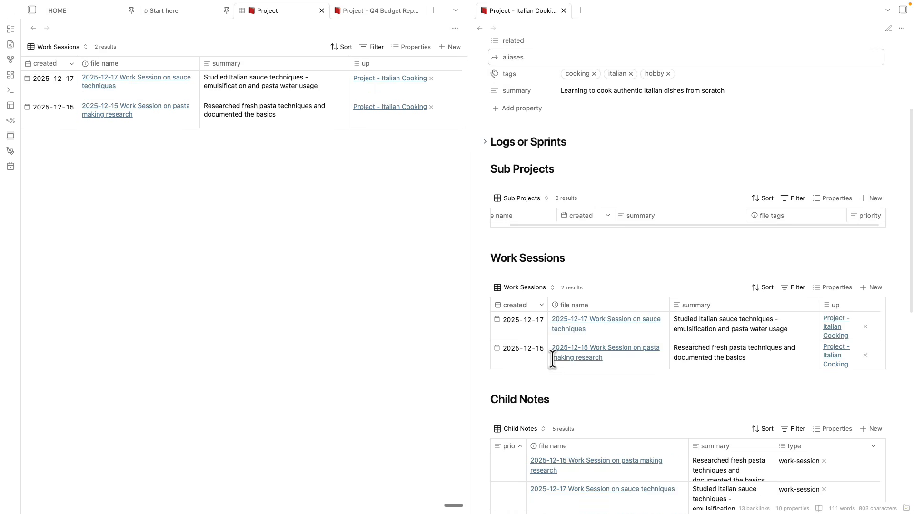
Examine the Work Sessions view's filter groups: the up link condition and the type conditions for meeting or work-session
left_click(373, 48)
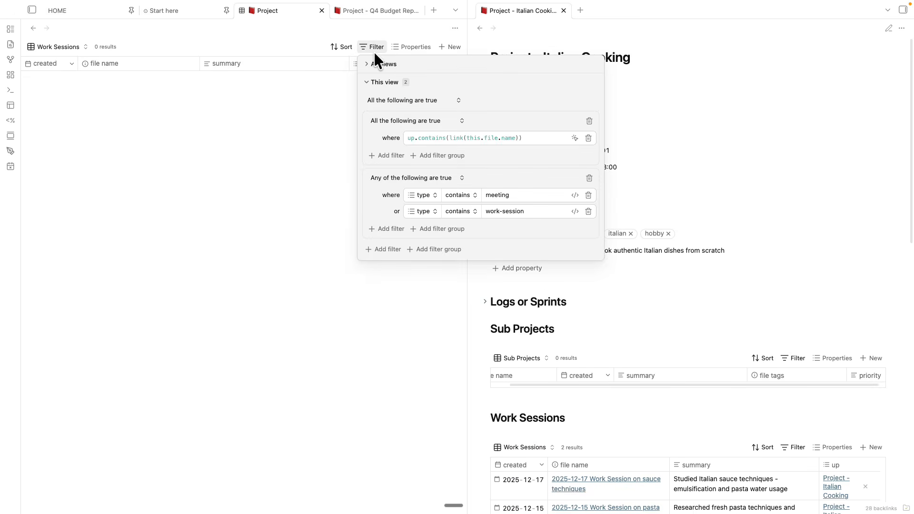
left_click(533, 138)
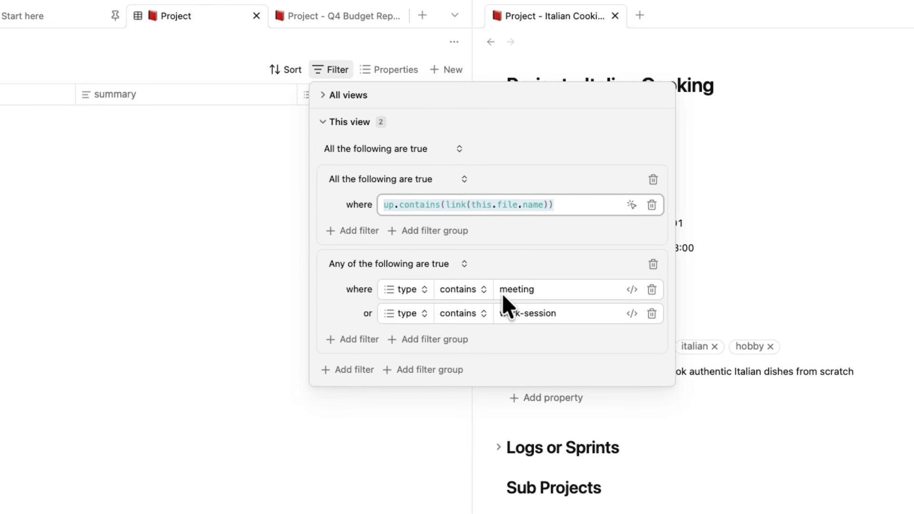
left_click(547, 314)
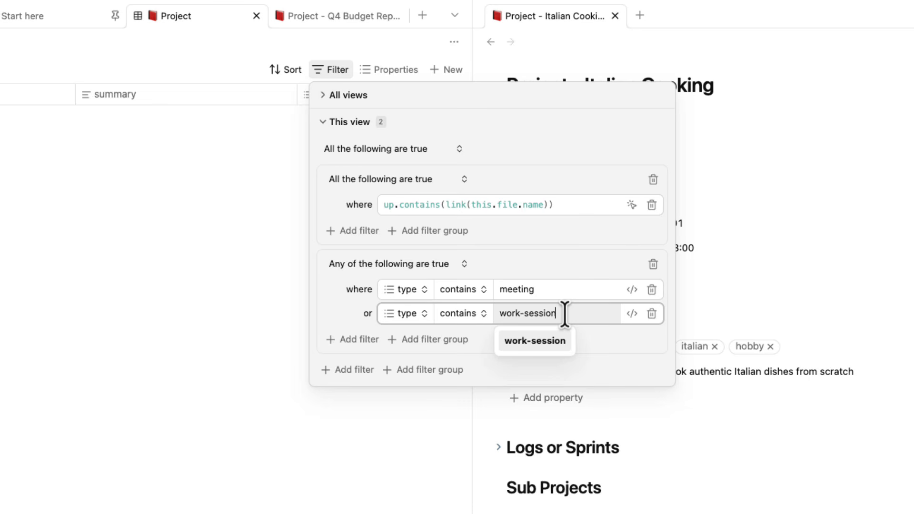
left_click(504, 241)
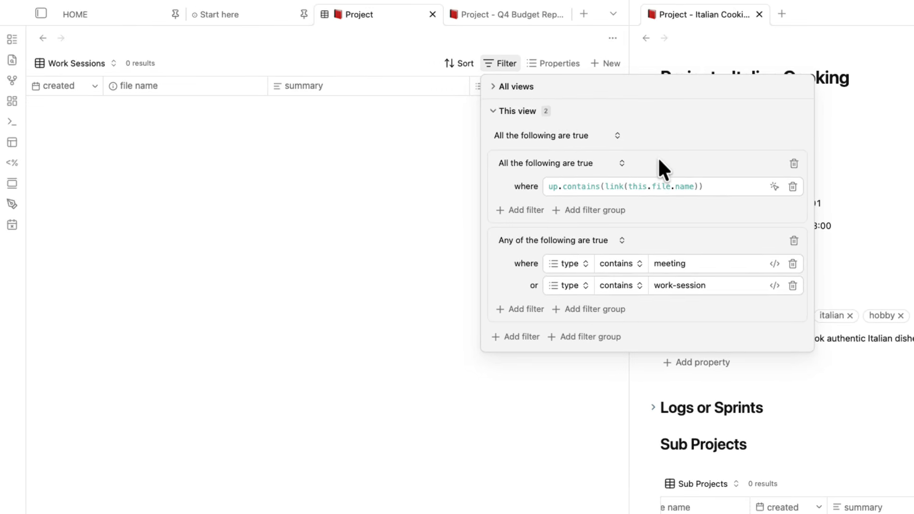
left_click(179, 207)
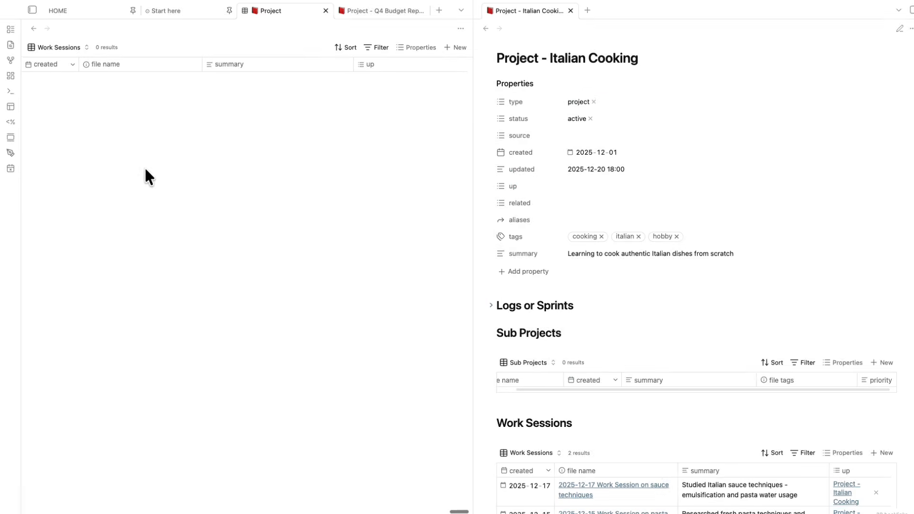
Review the Italian Cooking note's Work Sessions and Child Notes tables against the note's title
scroll(716, 367, "down", 2)
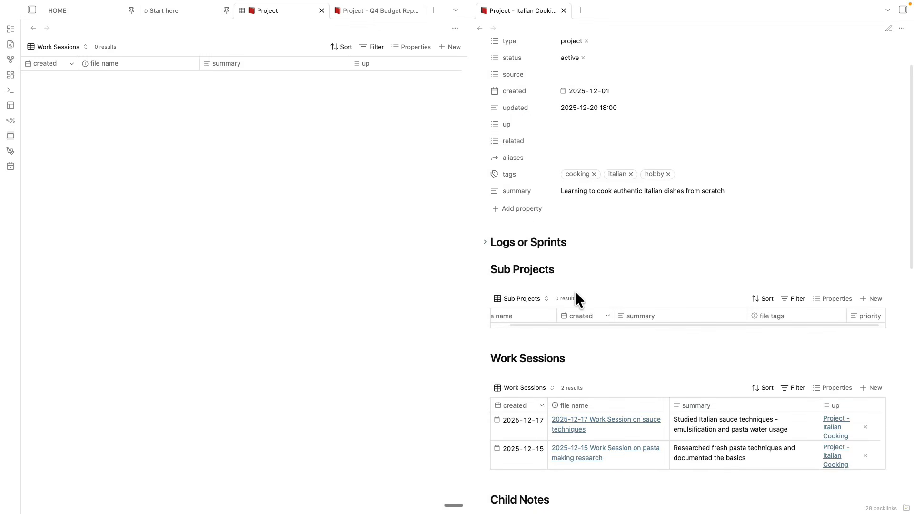
scroll(575, 293, "down", 1)
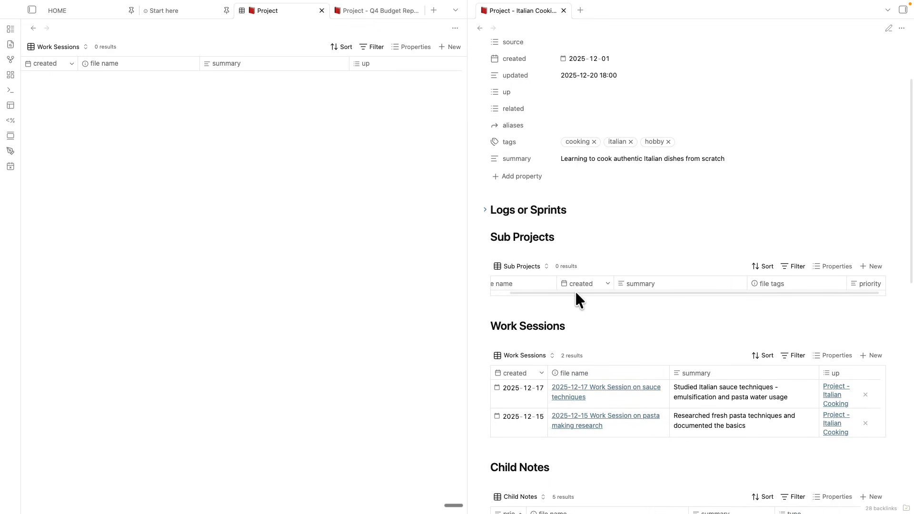
left_click(495, 398)
scroll(615, 360, "down", 6)
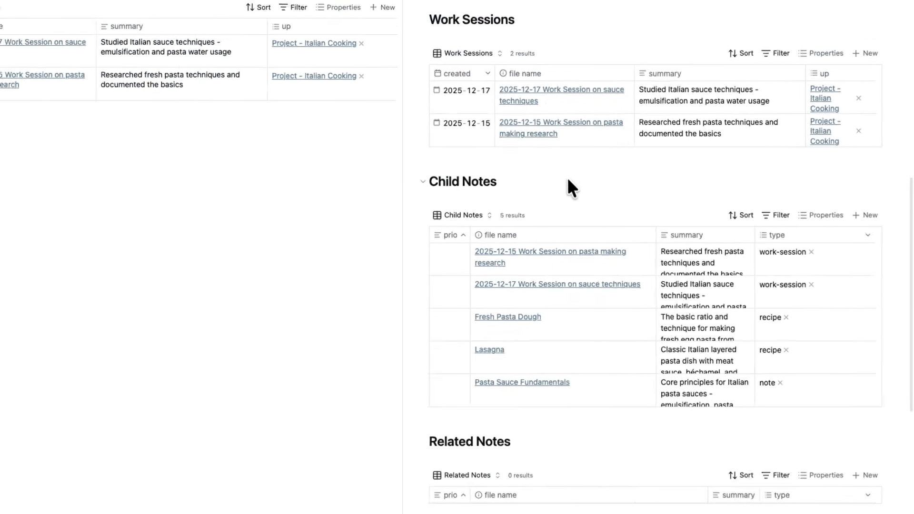
scroll(614, 197, "up", 8)
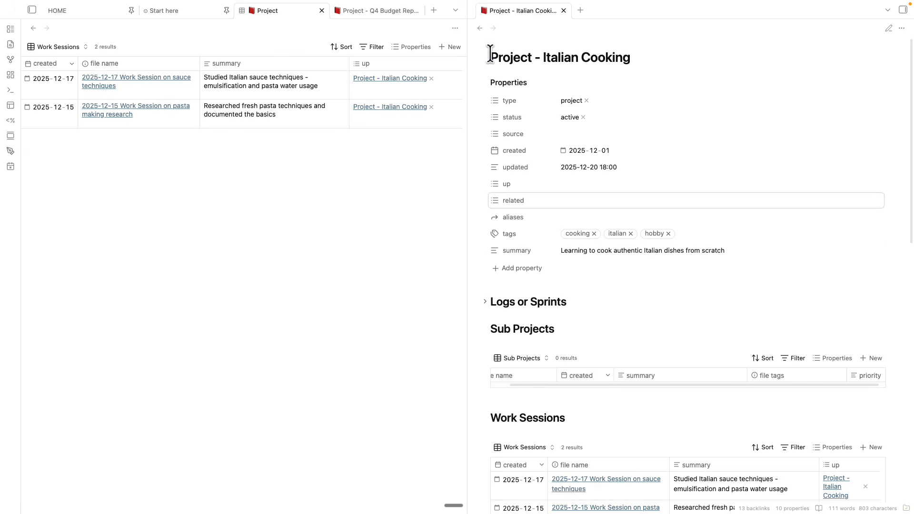
left_click_drag(492, 57, 690, 64)
scroll(557, 219, "down", 7)
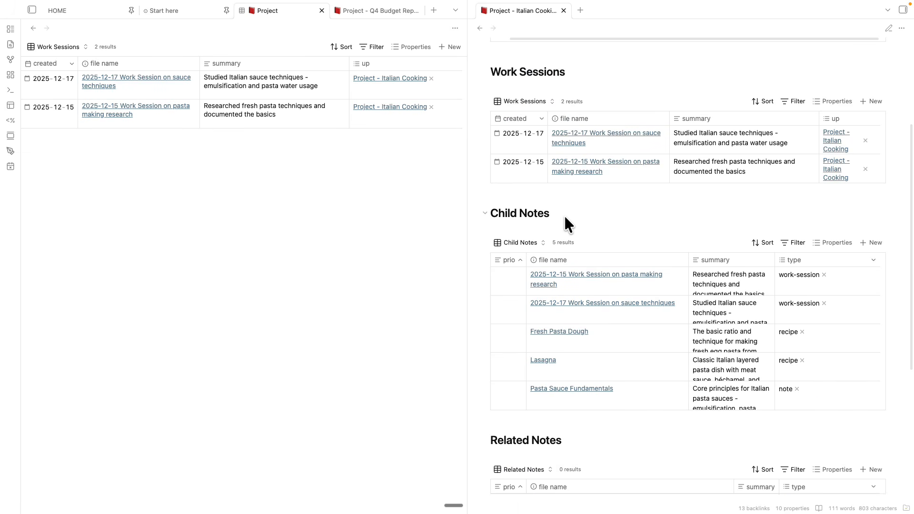
Collapse the Italian Cooking note's Properties section and review the embedded tables from Sub Projects to Related Notes
scroll(564, 216, "up", 3)
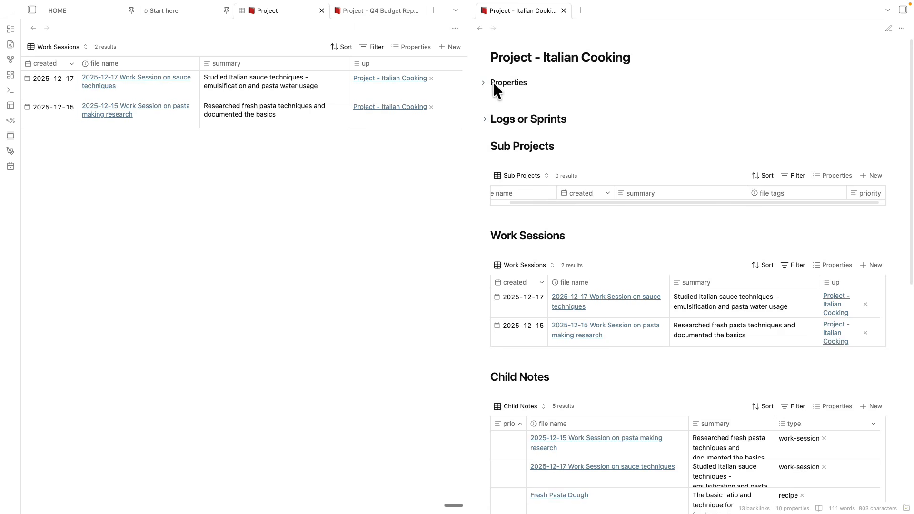
scroll(599, 114, "down", 4)
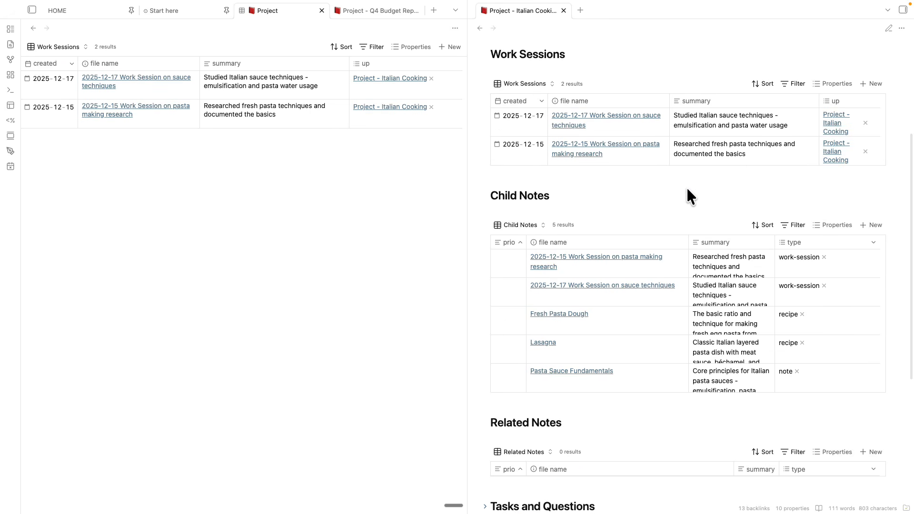
scroll(609, 384, "up", 4)
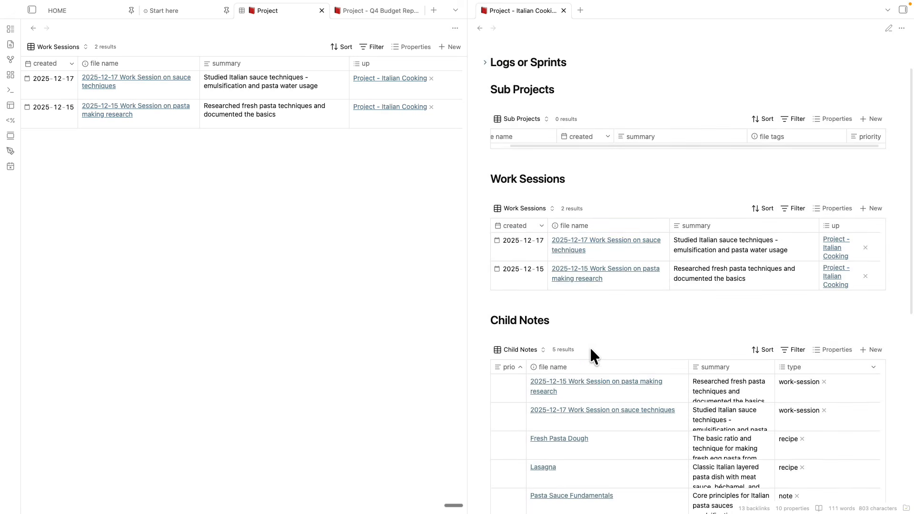
left_click_drag(509, 60, 659, 193)
scroll(658, 188, "down", 4)
scroll(658, 187, "up", 4)
left_click(553, 64)
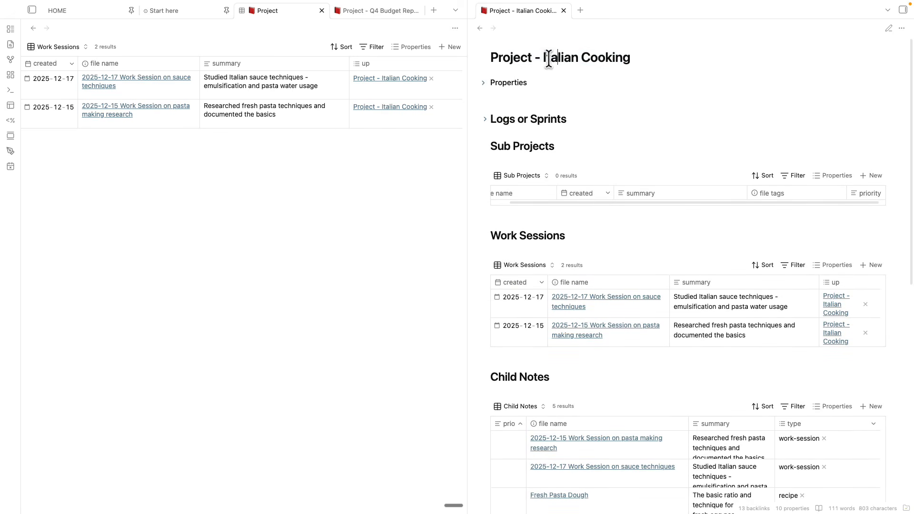
Highlight "Italian Cooking" in the note's title and look over the sections down to Tasks and Questions
left_click_drag(543, 57, 676, 72)
scroll(650, 185, "down", 4)
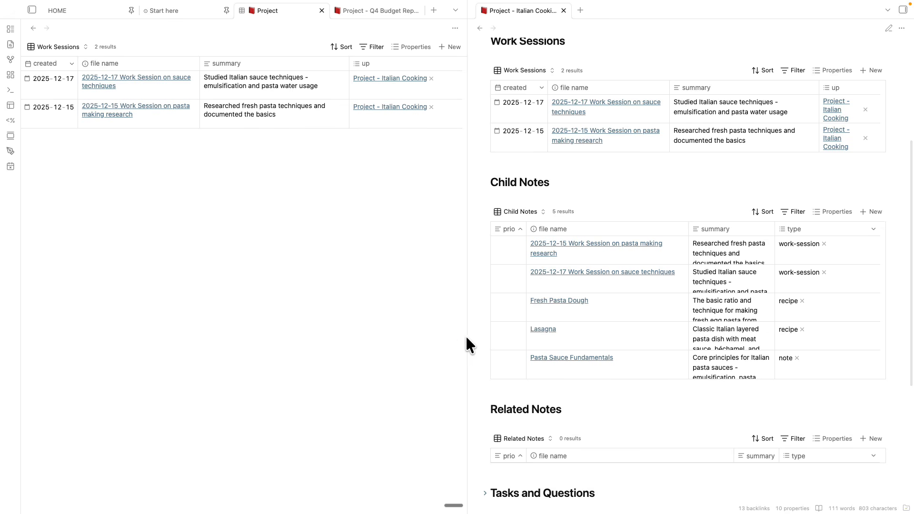
scroll(516, 344, "up", 4)
scroll(571, 76, "down", 9)
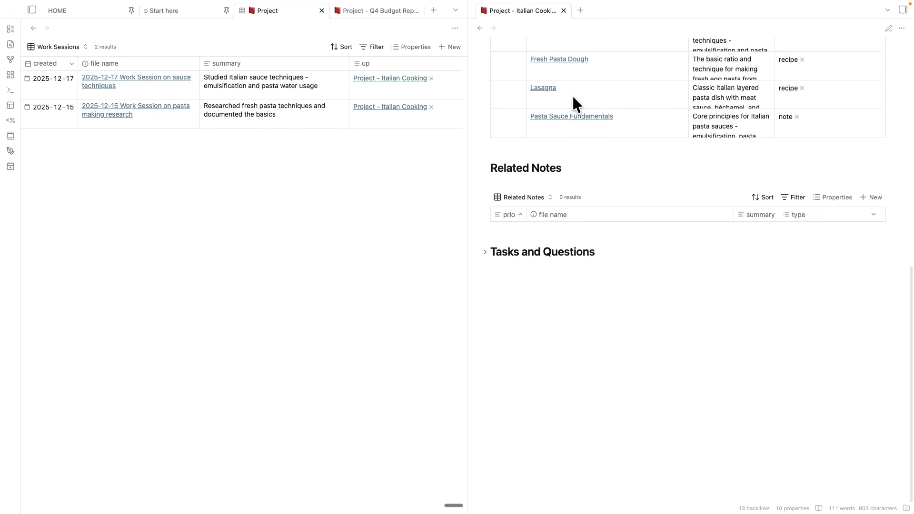
scroll(621, 143, "up", 9)
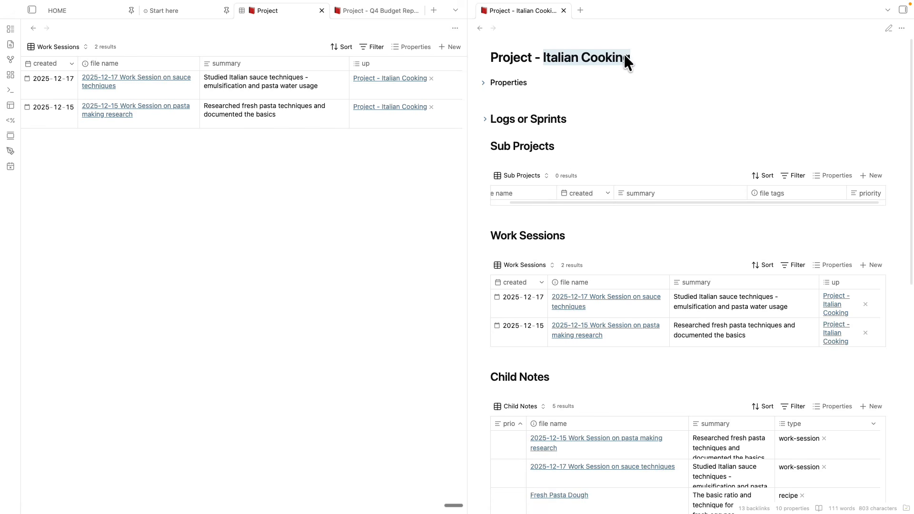
scroll(572, 351, "down", 4)
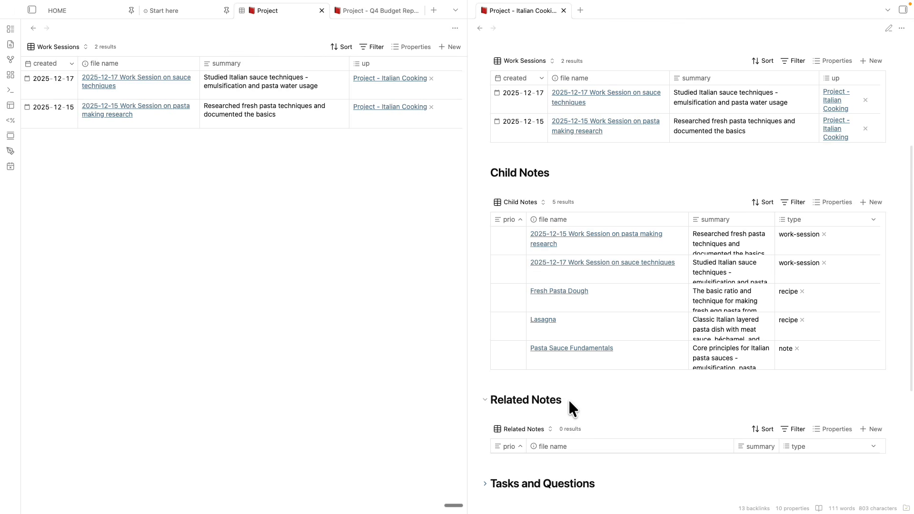
Highlight the Italian Cooking note's full title and compare it with the Work Sessions, Child Notes and Related Notes tables
scroll(567, 398, "up", 4)
left_click_drag(492, 56, 627, 59)
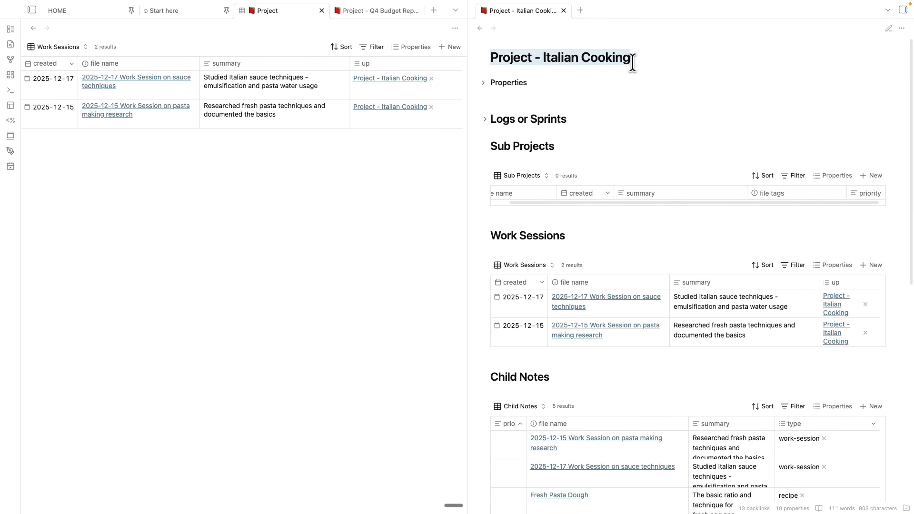
scroll(647, 117, "down", 4)
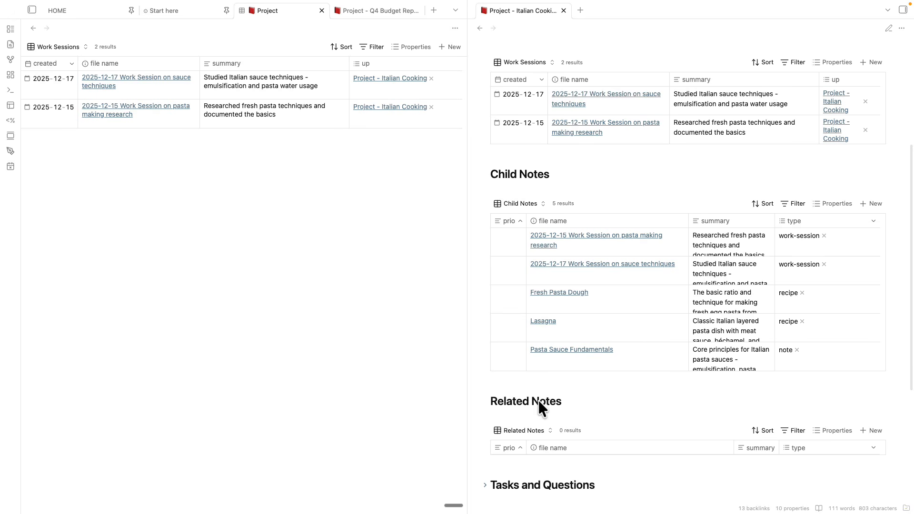
Show the Project base's Child Notes view and examine its filter condition up.contains(link(this.file.name))
left_click(58, 47)
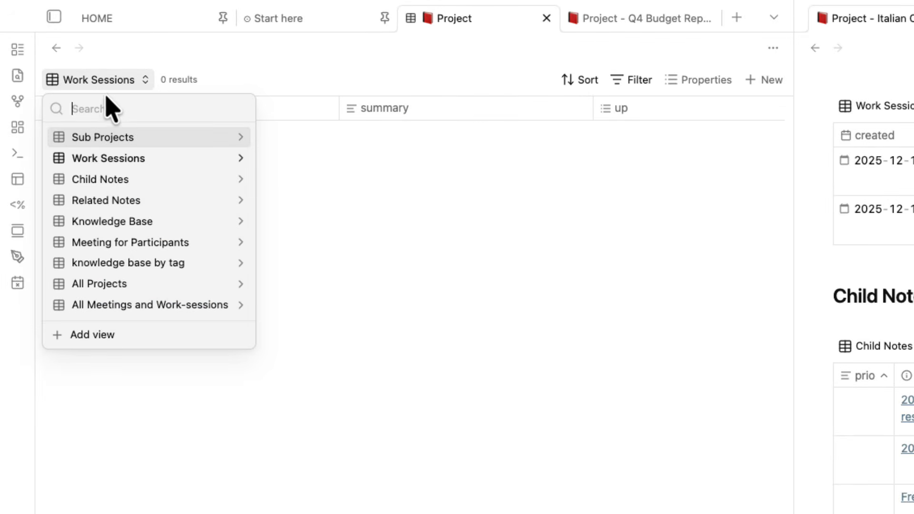
left_click(112, 184)
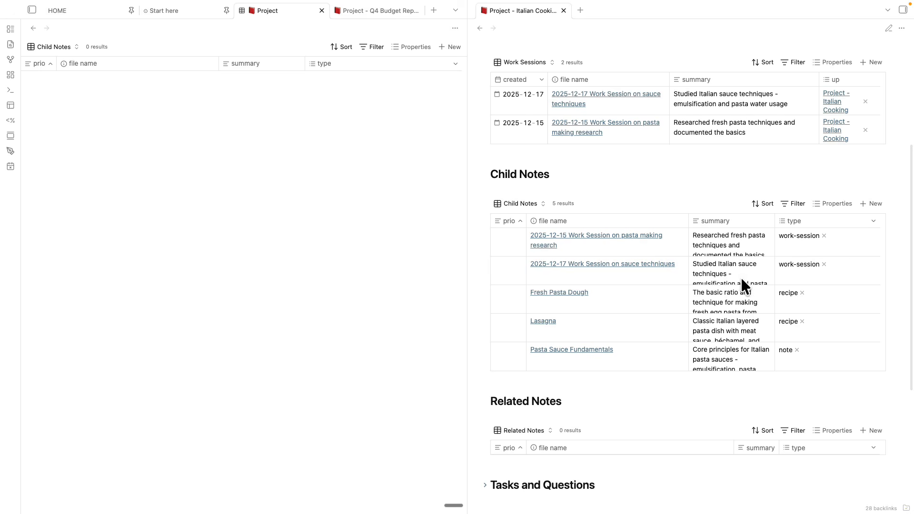
left_click(375, 50)
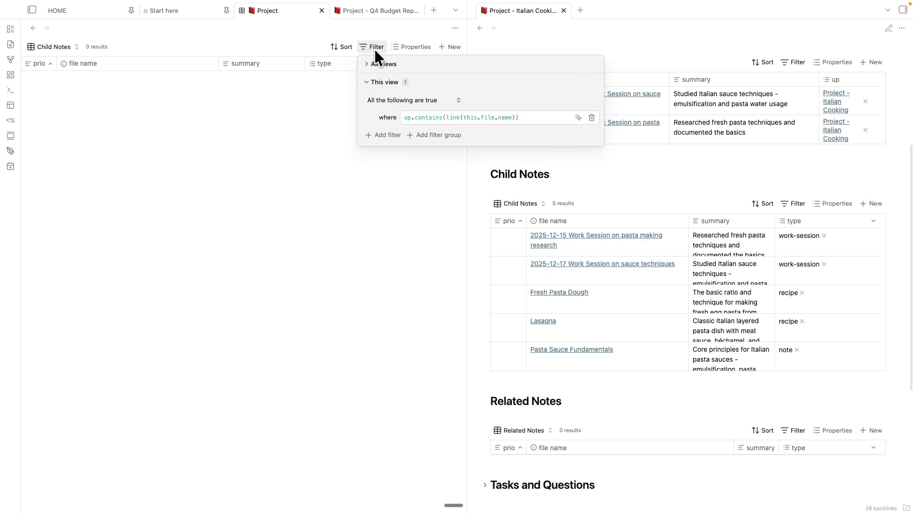
left_click(530, 117)
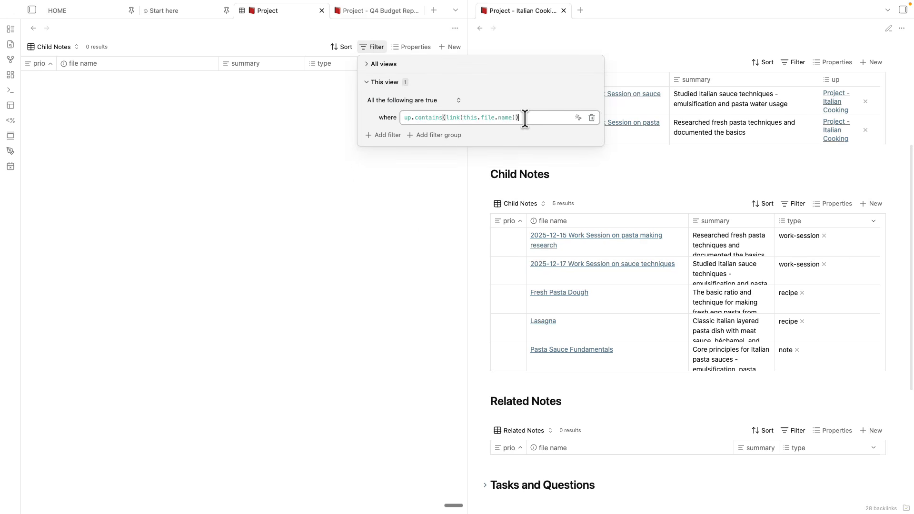
left_click_drag(522, 118, 399, 118)
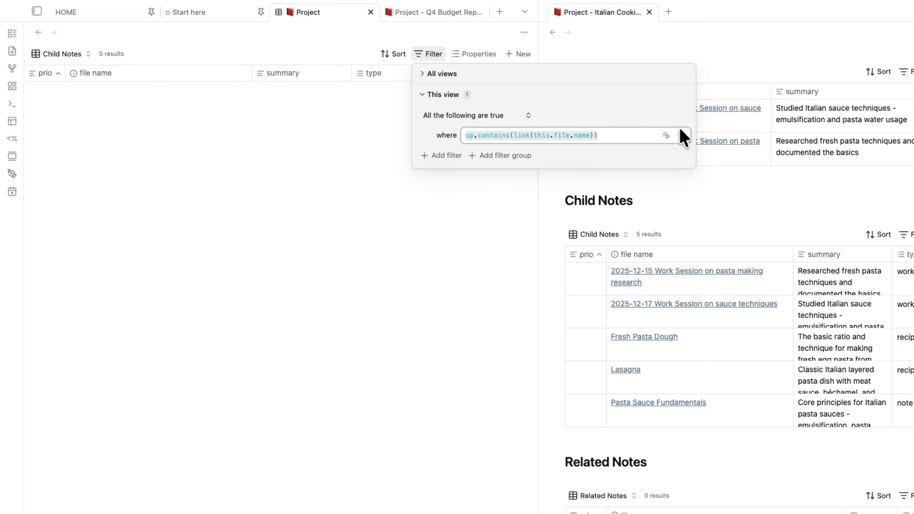
left_click(246, 128)
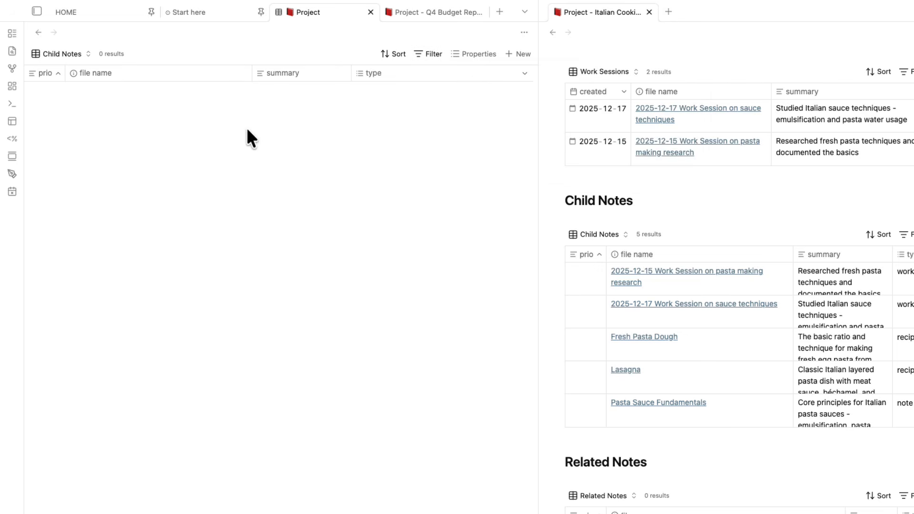
Show the Related Notes view and examine its filter, highlighting the related property in the condition
left_click(53, 54)
left_click(70, 136)
left_click(428, 54)
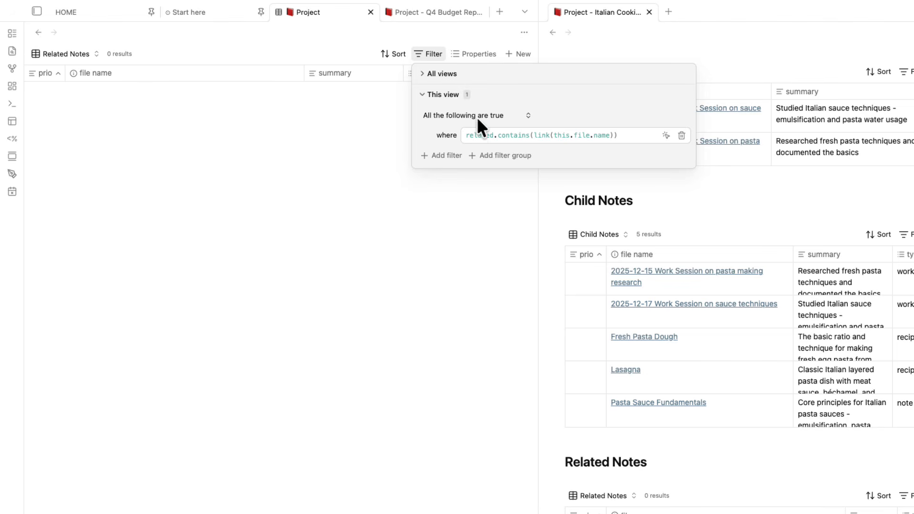
double_click(480, 135)
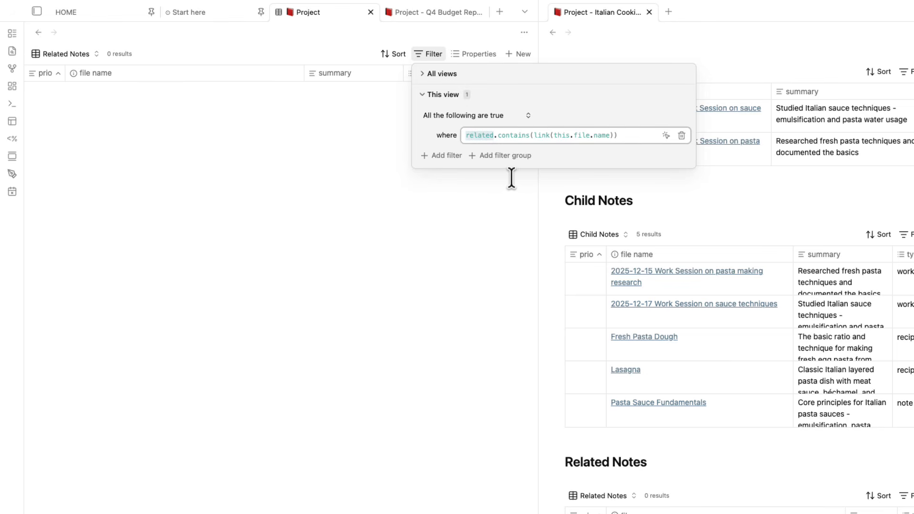
left_click(668, 209)
Look through the Italian Cooking note's sections and the list of views available in the Project base
scroll(669, 207, "up", 5)
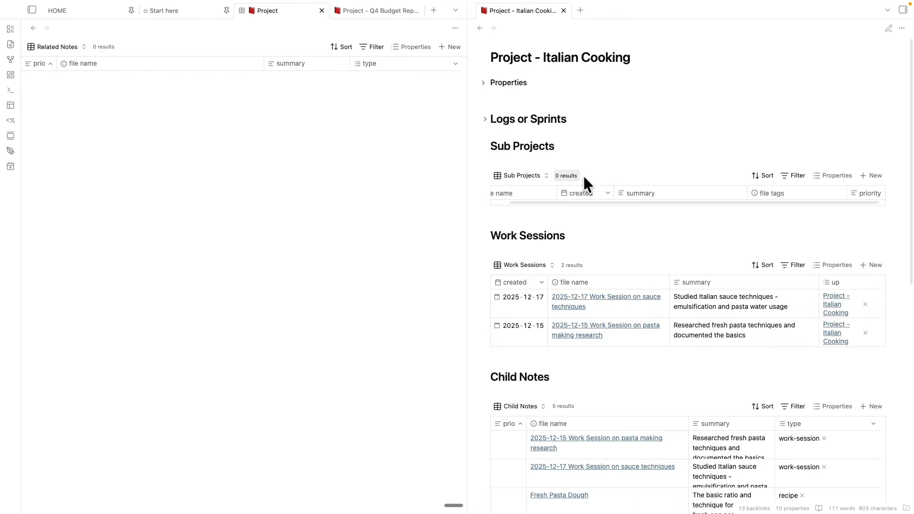
scroll(670, 203, "down", 9)
scroll(583, 177, "up", 10)
left_click(57, 47)
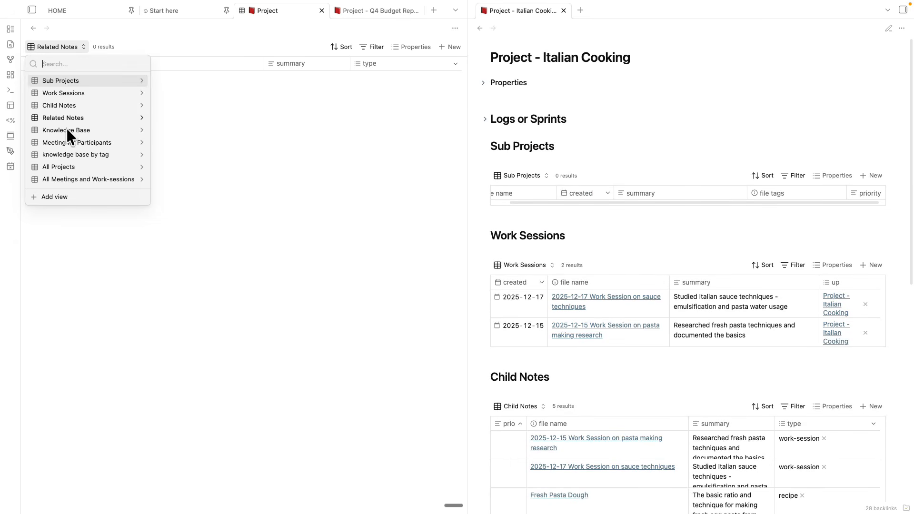
left_click(237, 136)
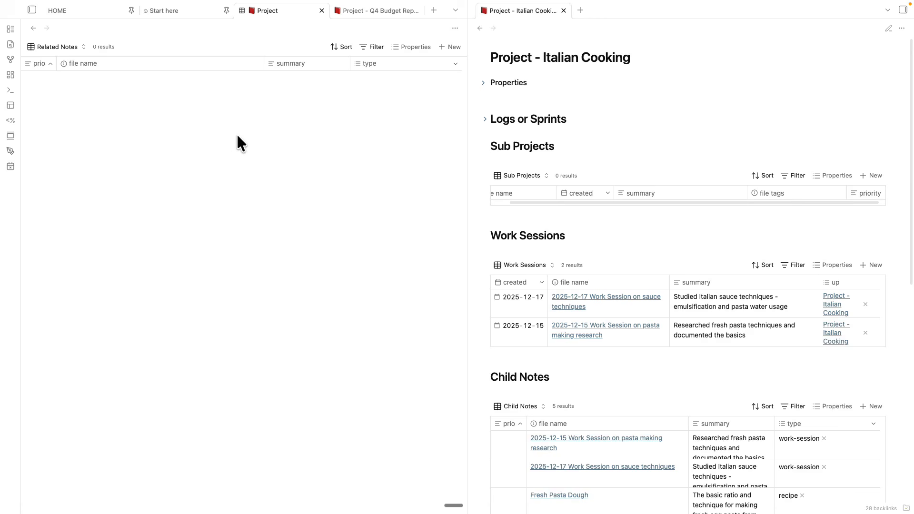
Open the Knowledge Note by Tag Template's source and highlight its embed of Project.base#knowledge base by tag
left_click(32, 9)
left_click(50, 172)
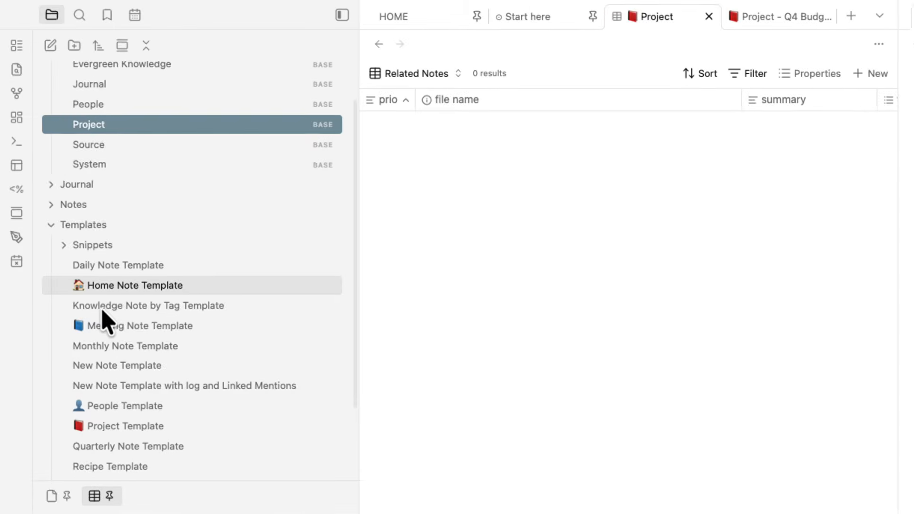
left_click(102, 308)
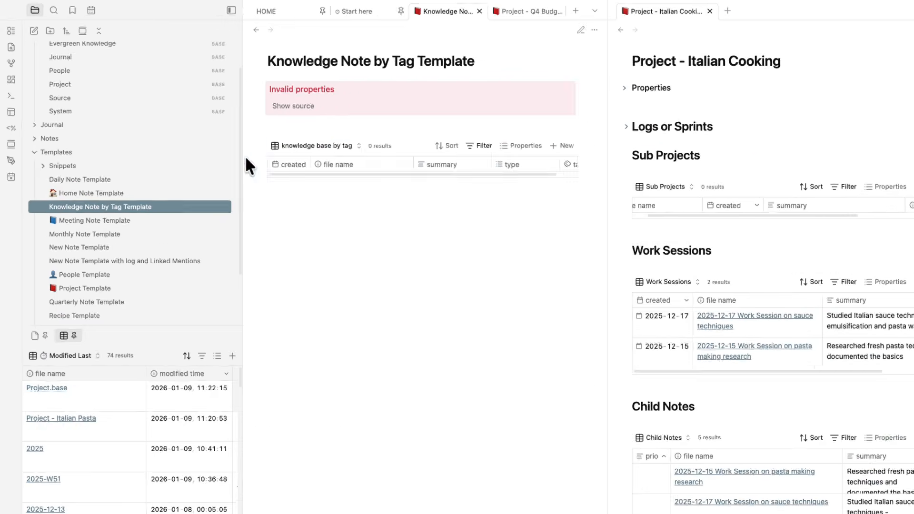
key("super+e")
left_click_drag(433, 427, 276, 409)
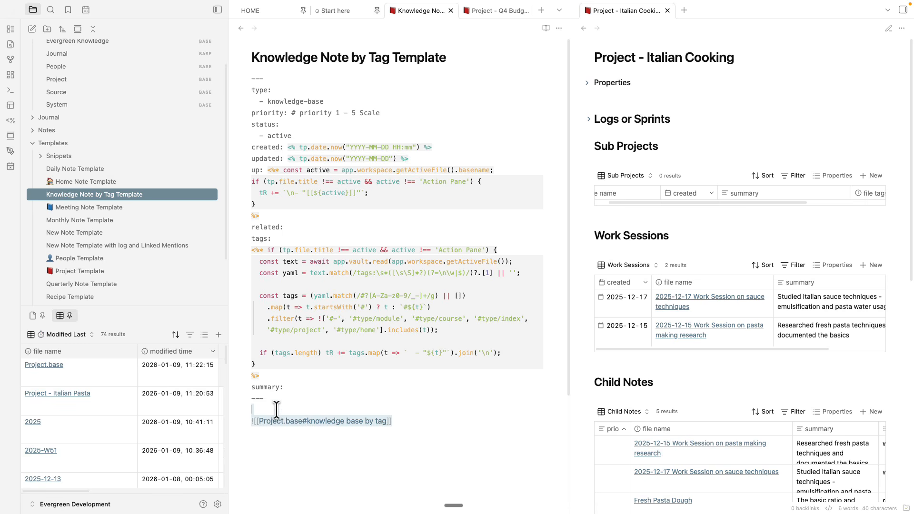
left_click(444, 435)
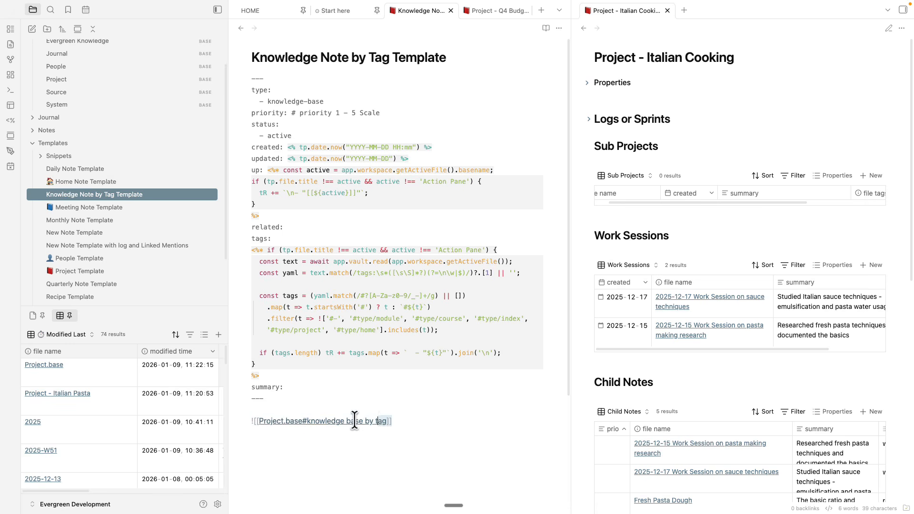
left_click_drag(354, 421, 257, 416)
left_click_drag(443, 426, 230, 425)
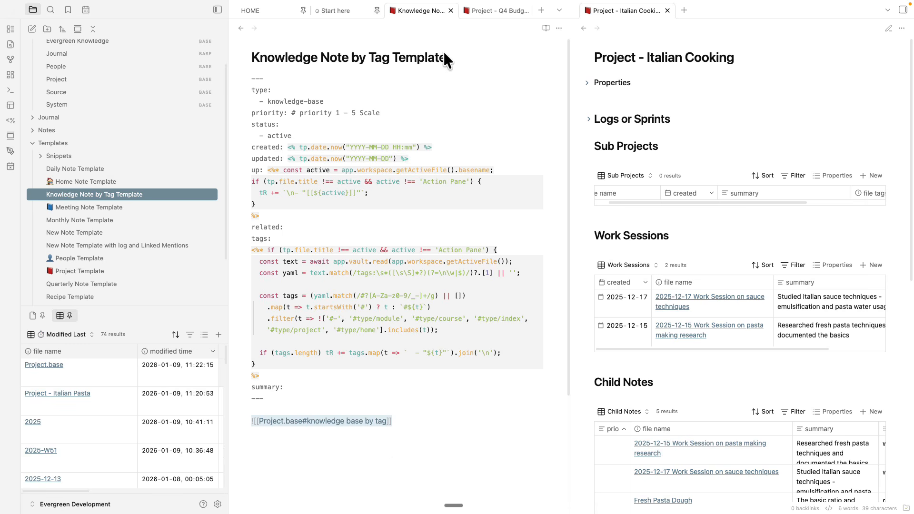
Open the Project base in a new tab and examine the three filter conditions of its knowledge base by tag view
left_click(541, 10)
scroll(70, 138, "up", 2)
left_click(61, 111)
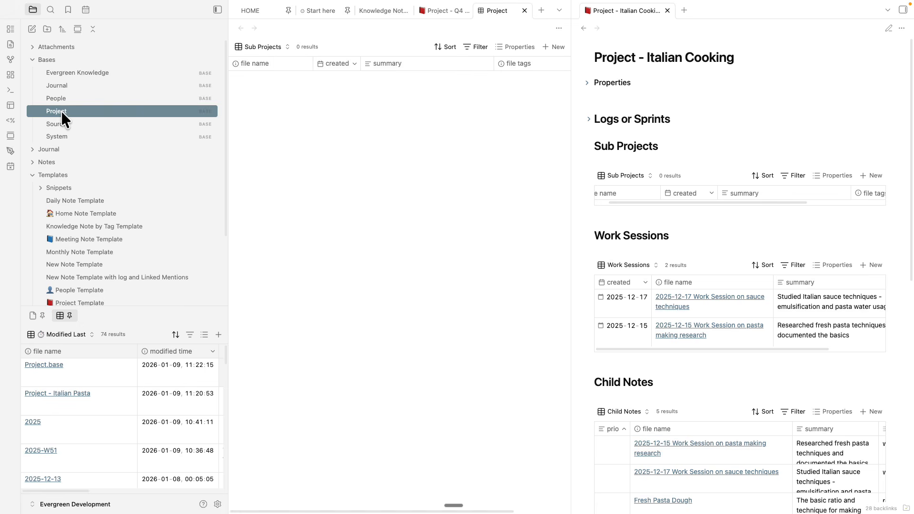
left_click(263, 47)
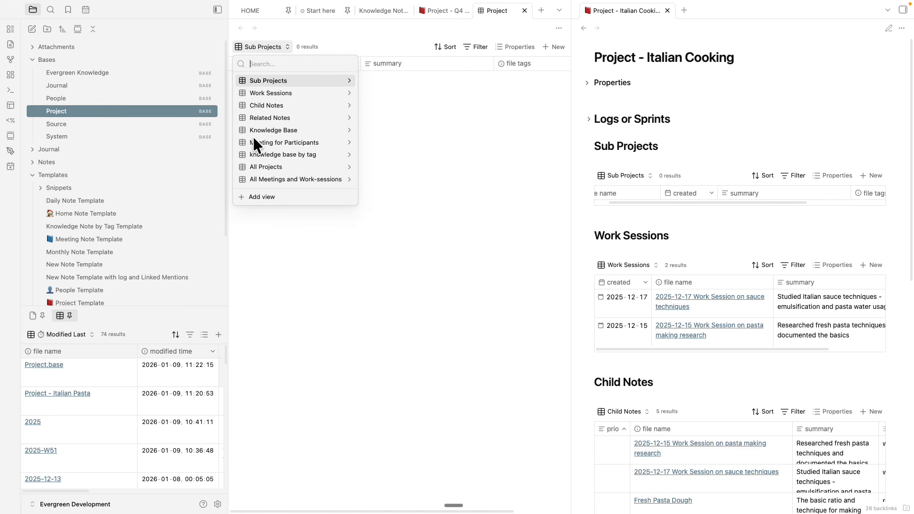
left_click(280, 155)
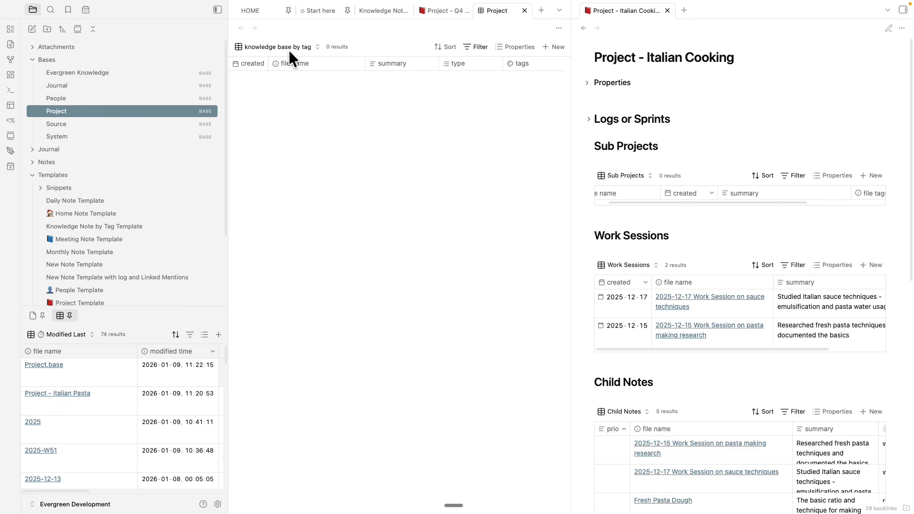
left_click(474, 48)
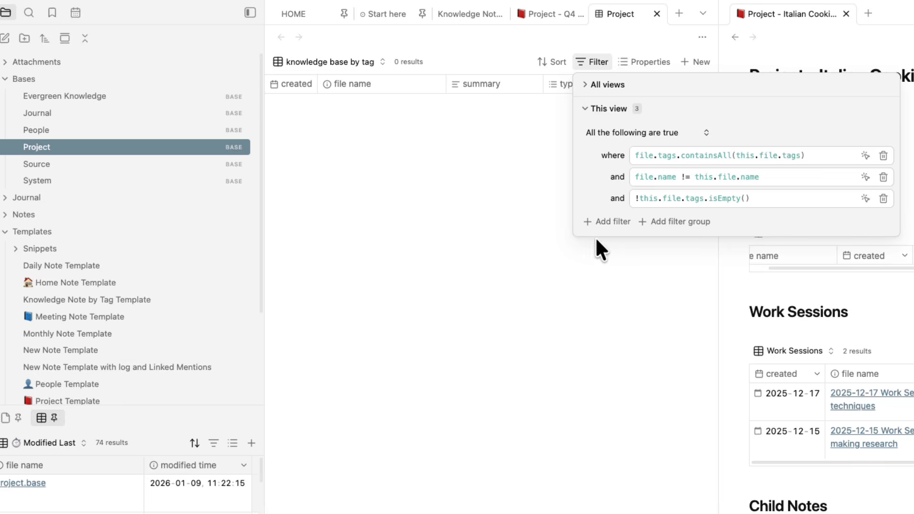
left_click(521, 211)
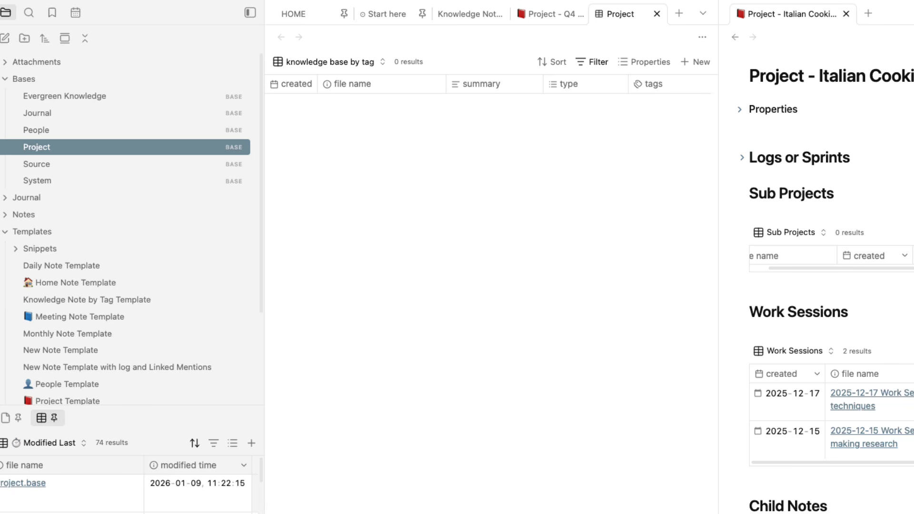
Create a new note beside the Italian Cooking project and title it "Italian Cooking KNowledge Base"
left_click_drag(605, 57, 769, 61)
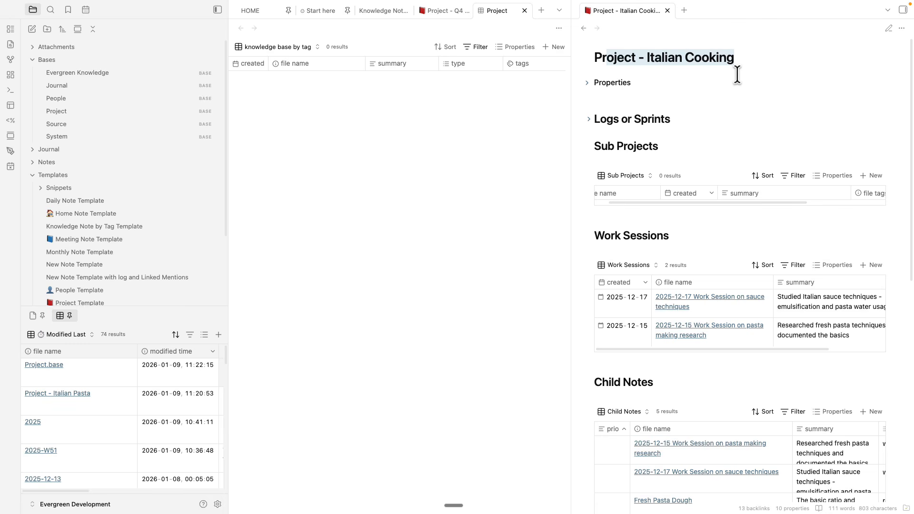
key("super+n")
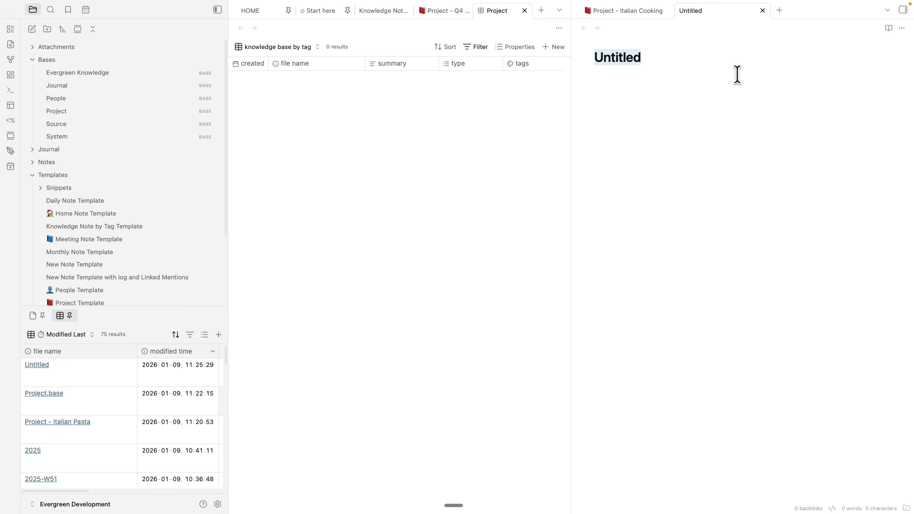
type("Italian Cooking ")
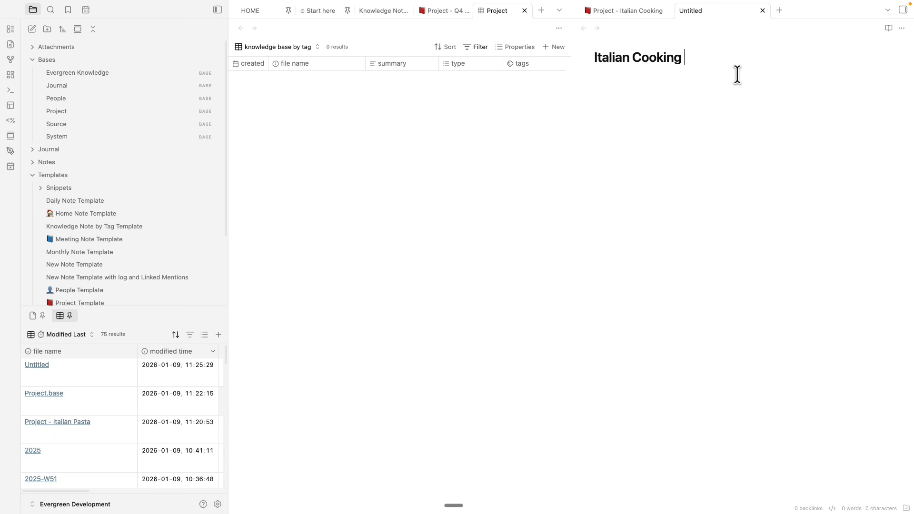
type("KNowledge Base")
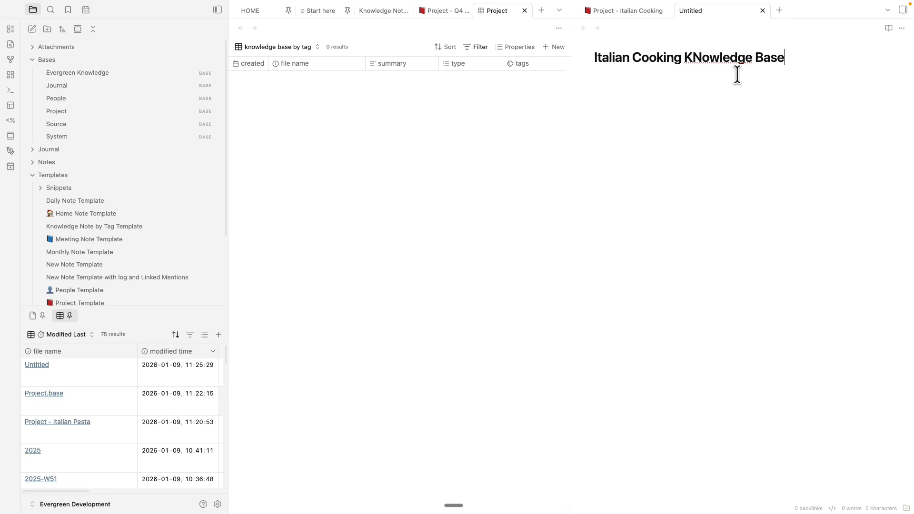
key("Return")
Insert the Knowledge Note by Tag Template into the new note and display the note in reading view
key("alt+e")
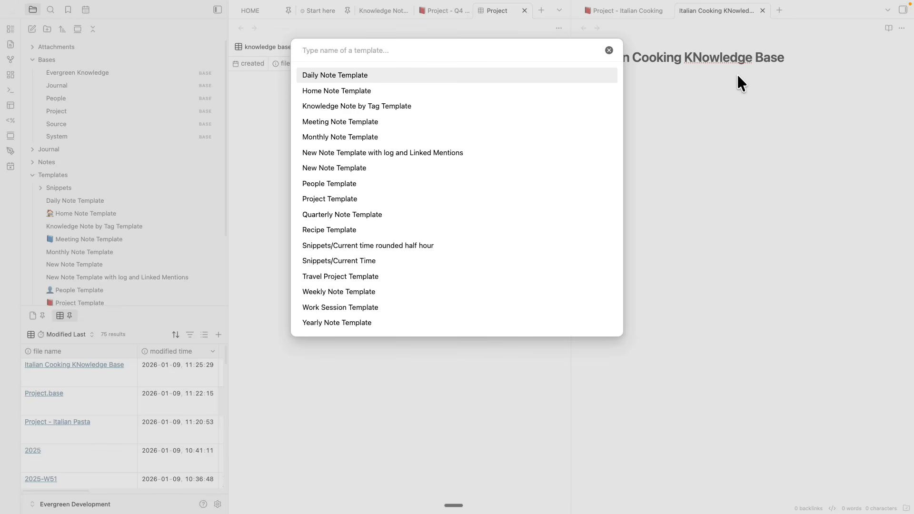
type("know")
key("Return")
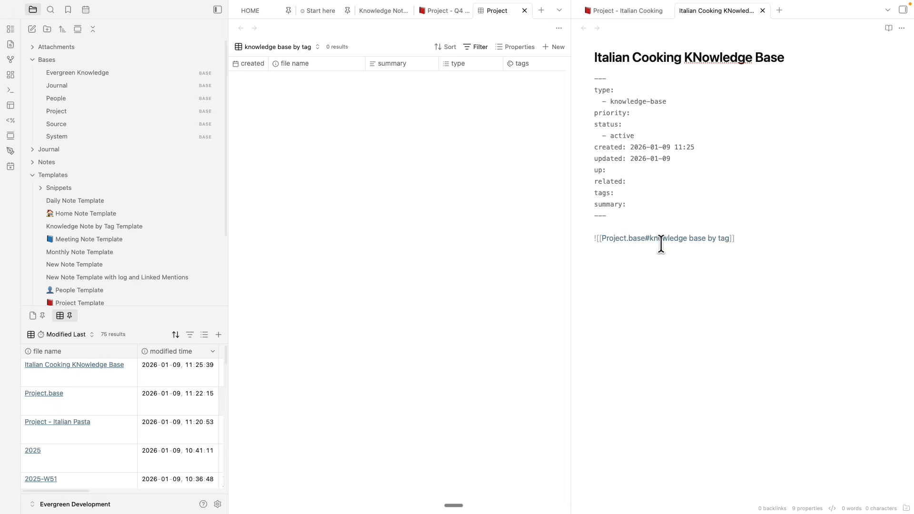
key("super+e")
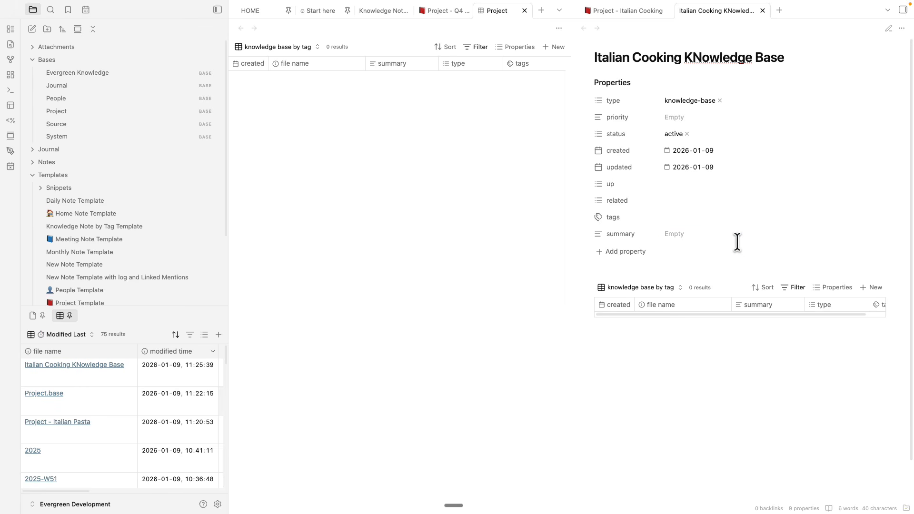
Add the italian tag to the new note's properties and review its embedded knowledge base by tag table
left_click(673, 218)
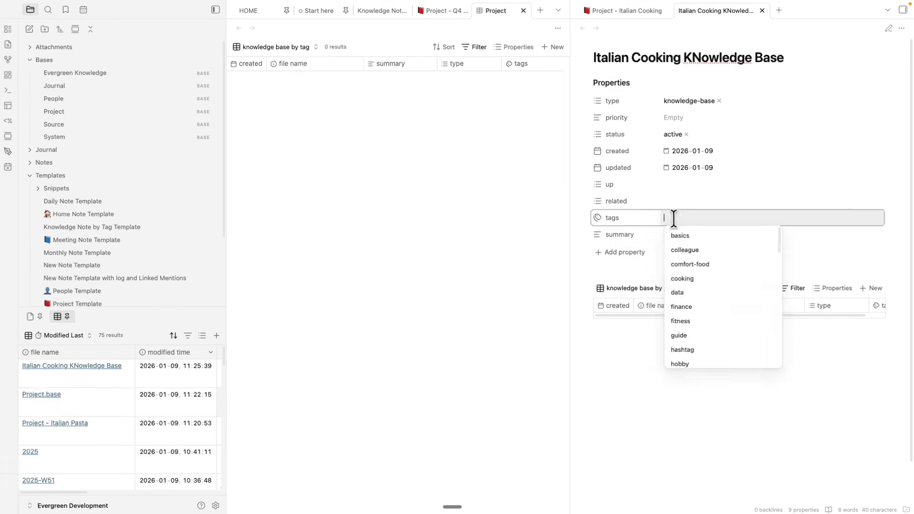
type("it")
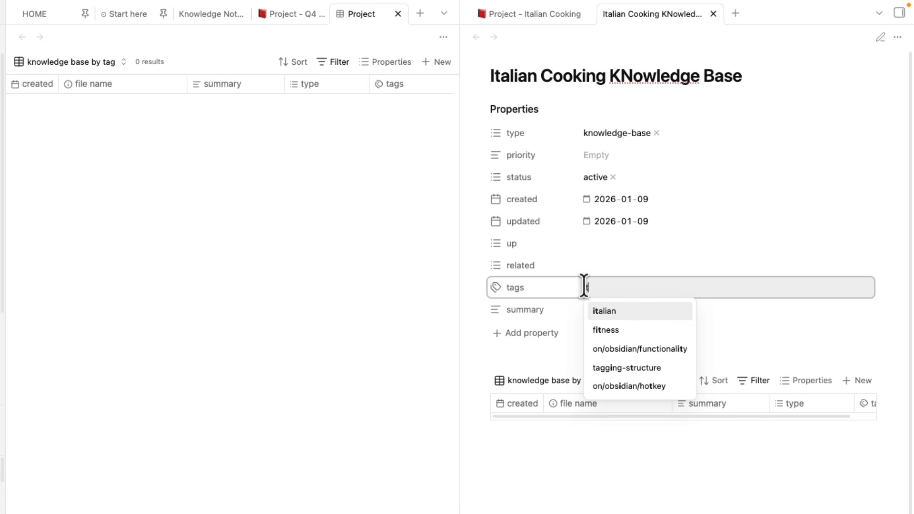
key("Return")
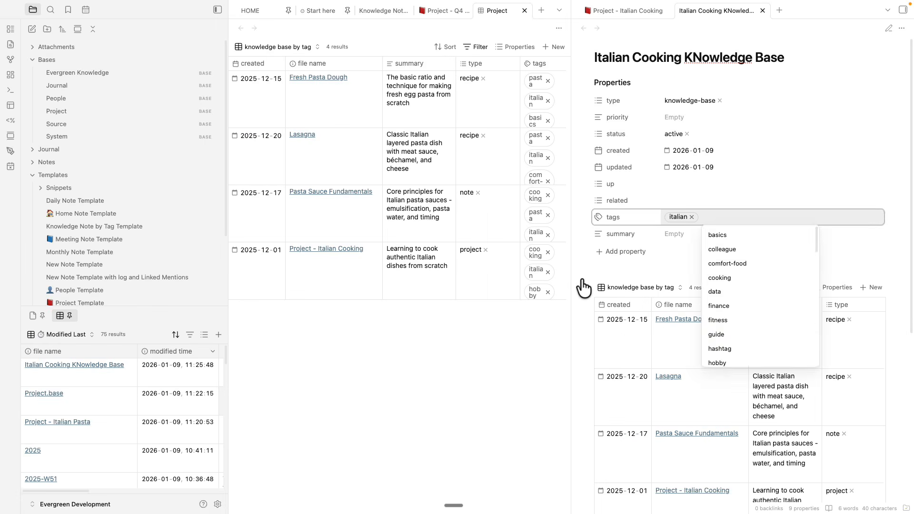
left_click(534, 317)
scroll(797, 395, "down", 4)
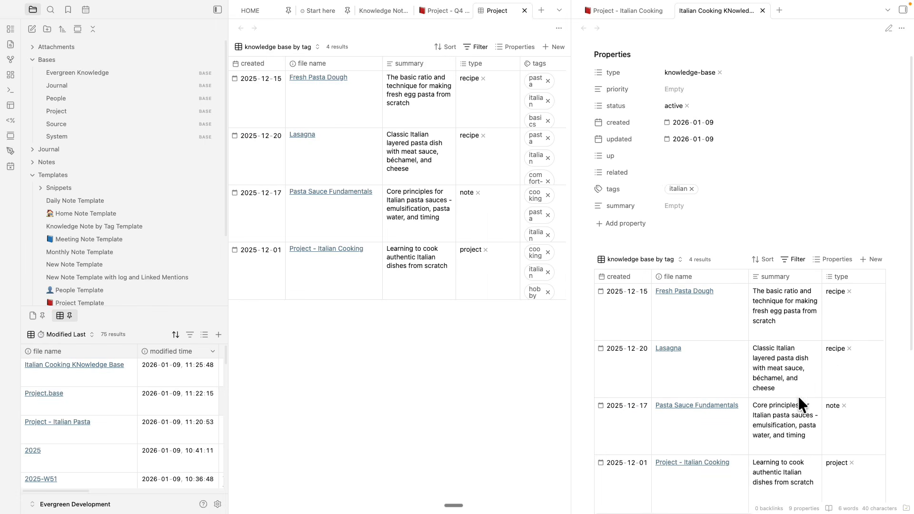
scroll(808, 308, "up", 4)
Examine the filter conditions of the Project base's knowledge base by tag view
left_click(475, 46)
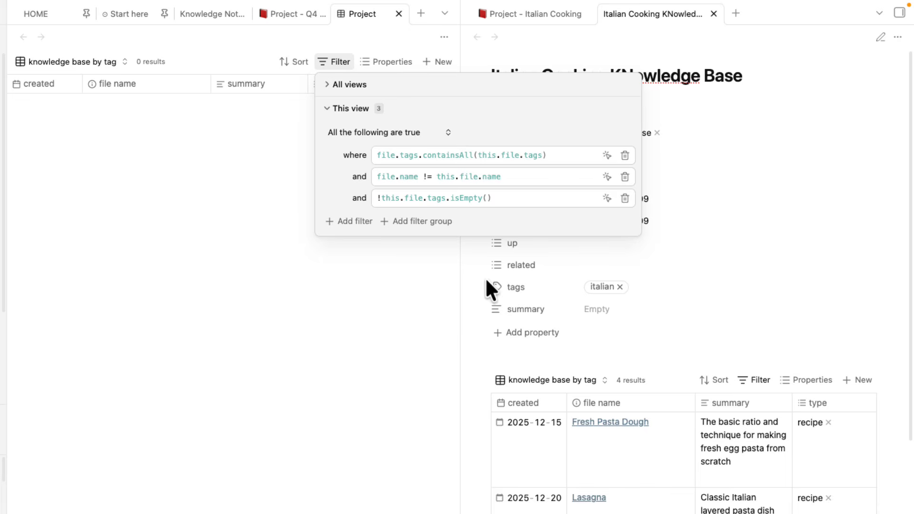
left_click(526, 310)
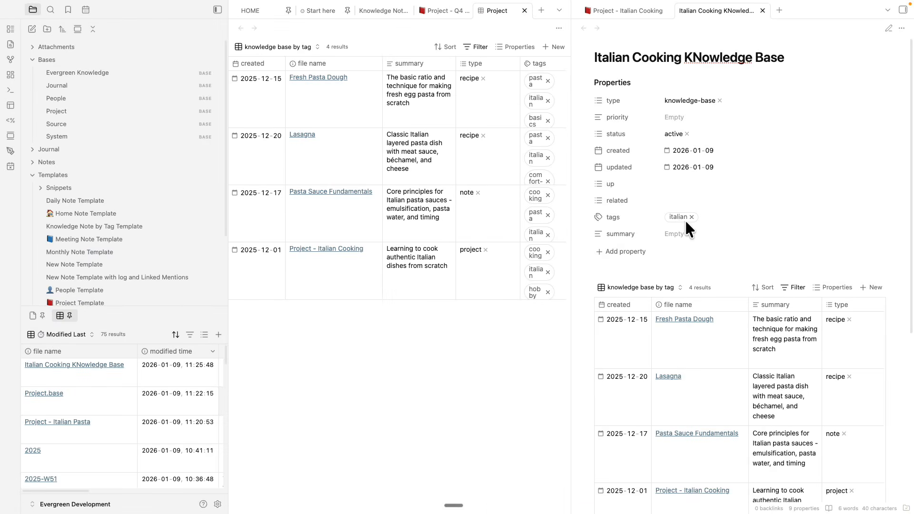
Collapse the Templates and Bases folders, expand Notes, and review the Italian Cooking KNowledge Base note's properties and embedded table
left_click(33, 176)
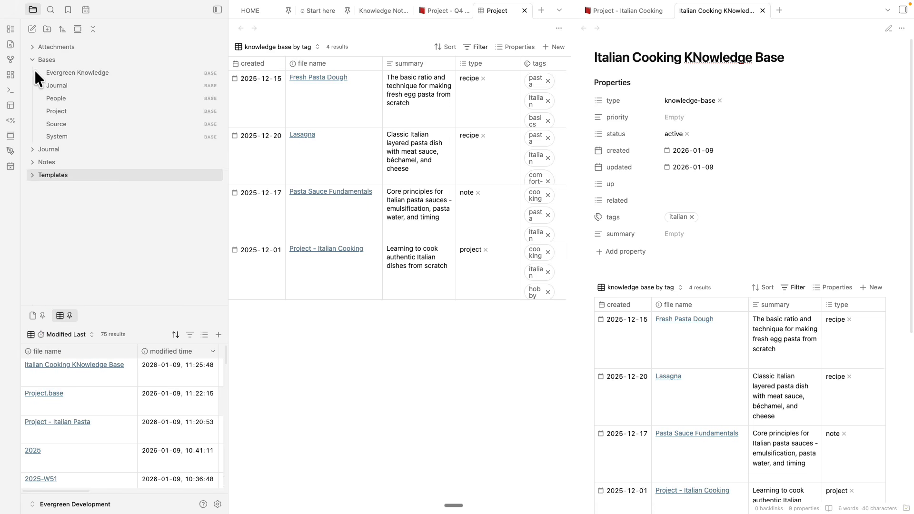
left_click(32, 60)
left_click(48, 85)
scroll(85, 126, "down", 8)
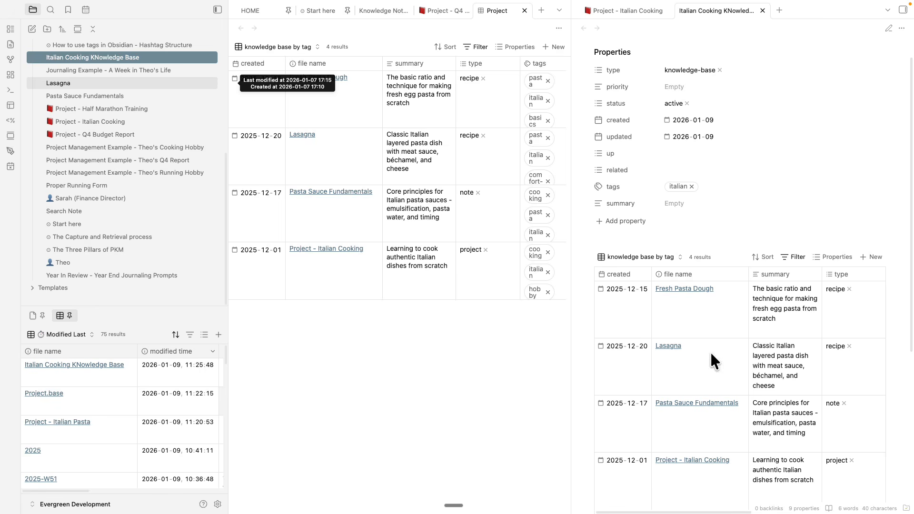
scroll(709, 350, "up", 2)
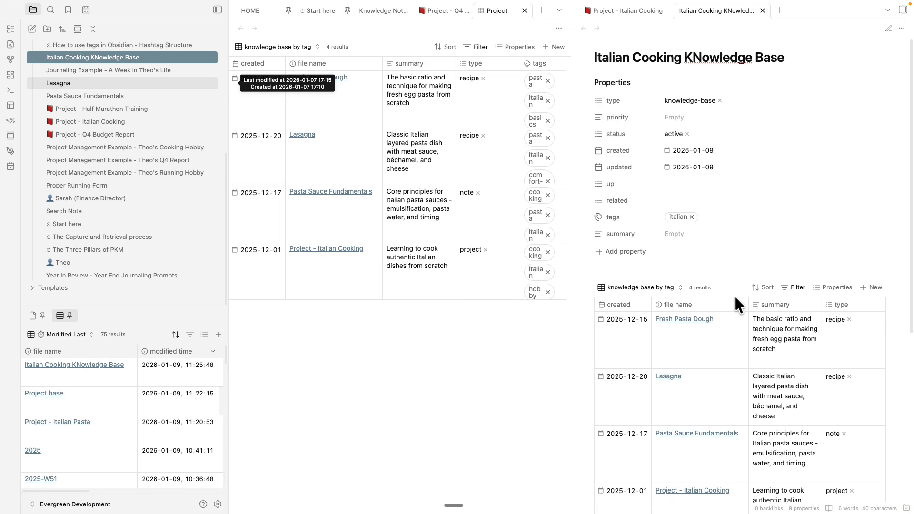
scroll(734, 295, "down", 2)
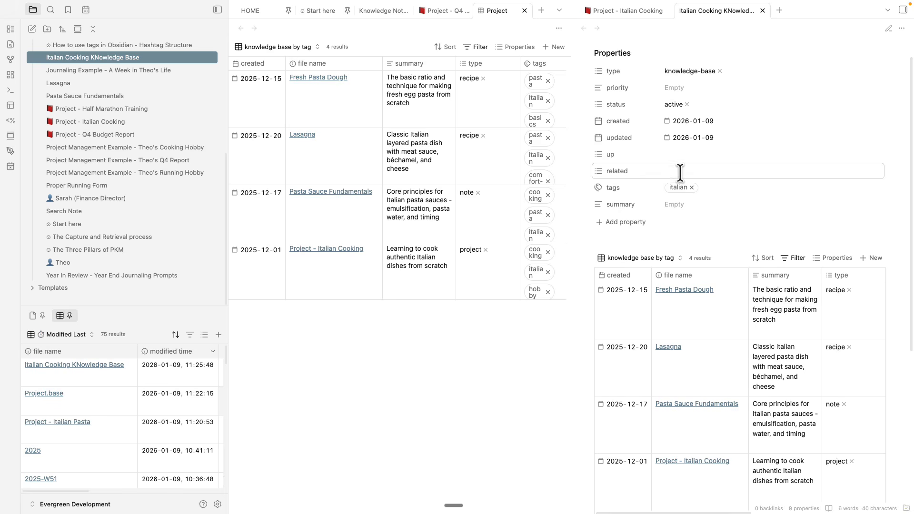
scroll(702, 365, "down", 1)
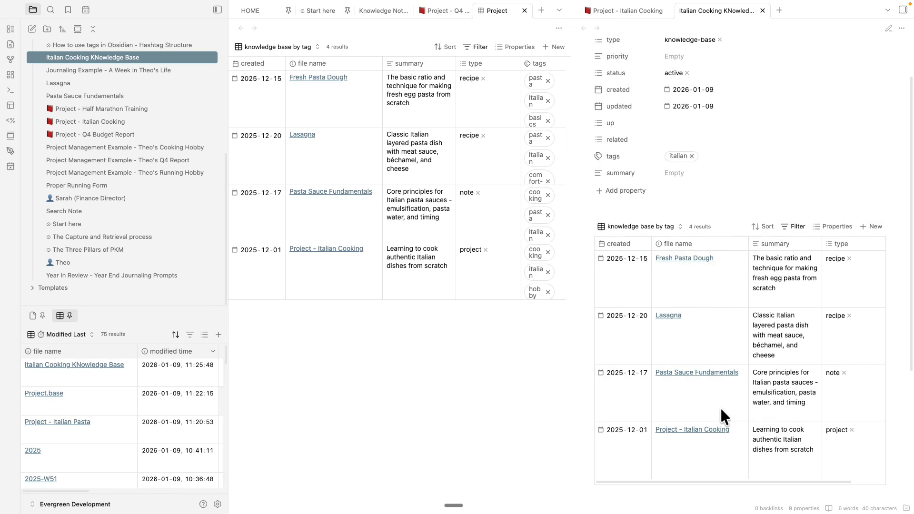
Replace the italian tag in the knowledge base note's properties with finance
left_click(691, 156)
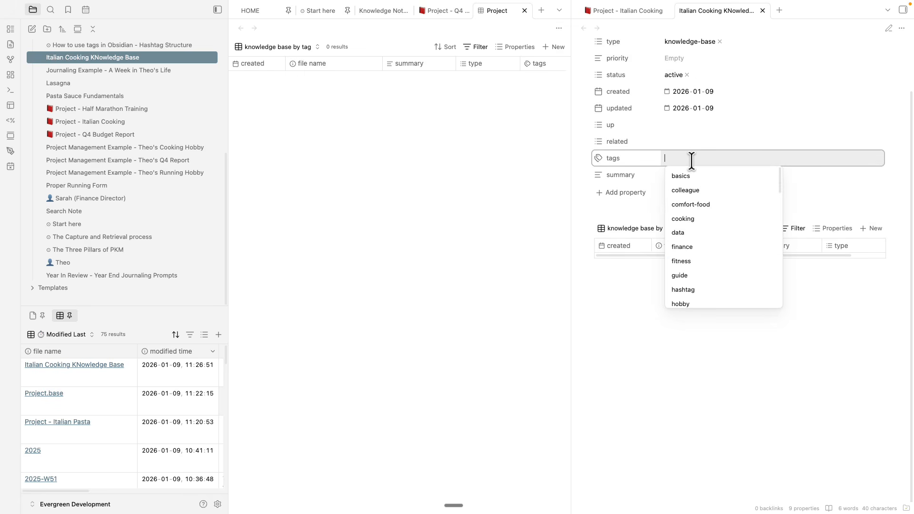
type("finance")
key("Return")
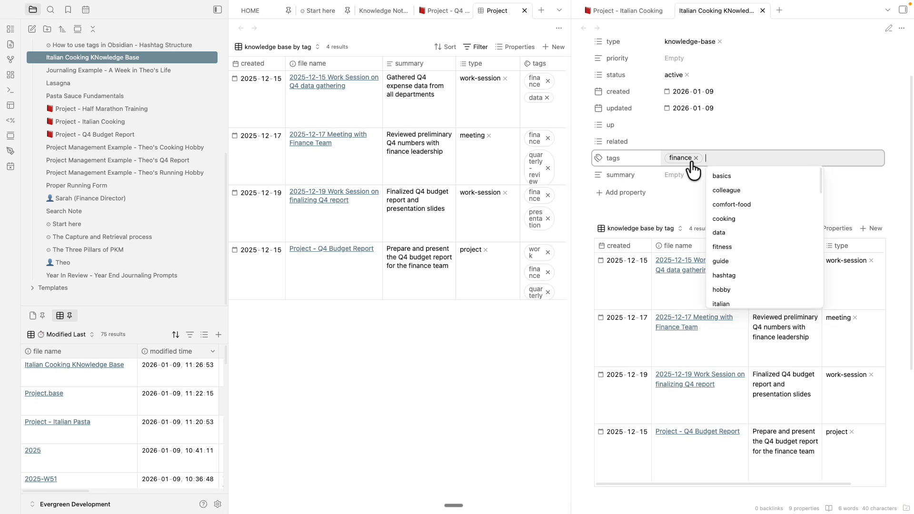
left_click(597, 305)
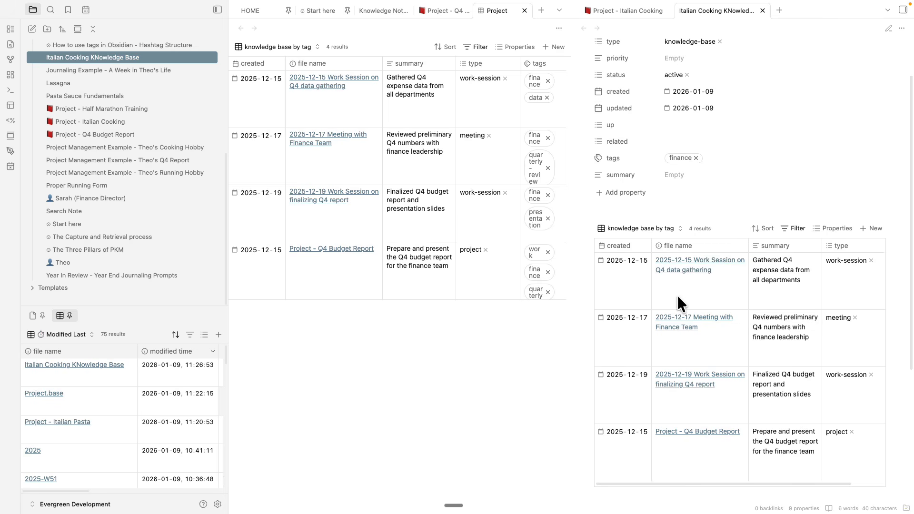
Remove the finance tag from the knowledge base note and add the italian tag back
scroll(703, 320, "up", 3)
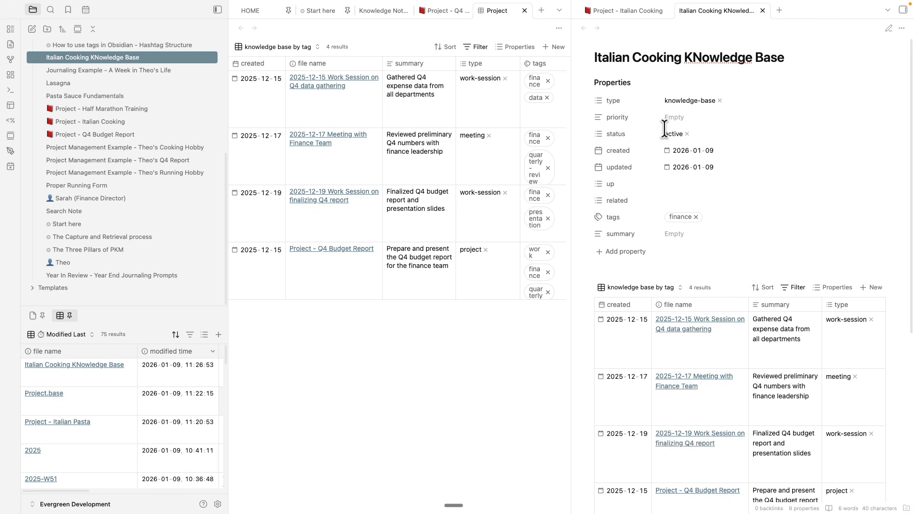
left_click(695, 217)
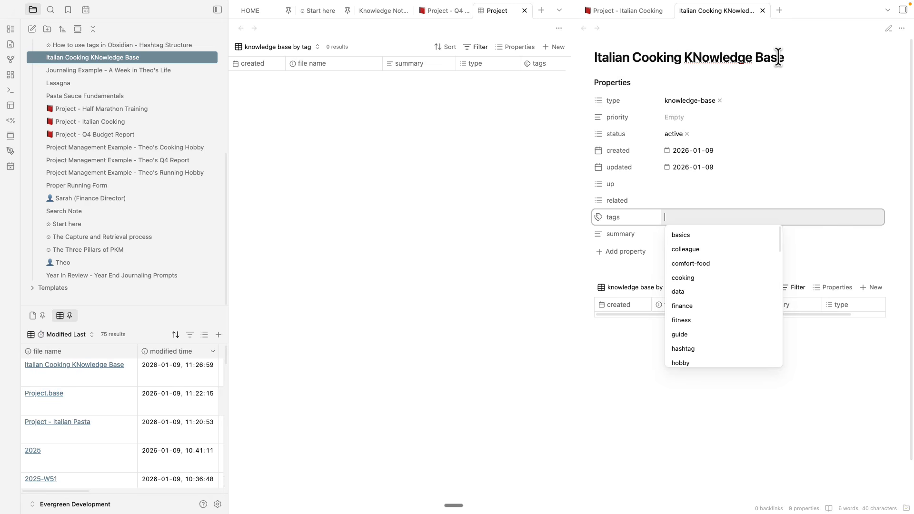
type("ita")
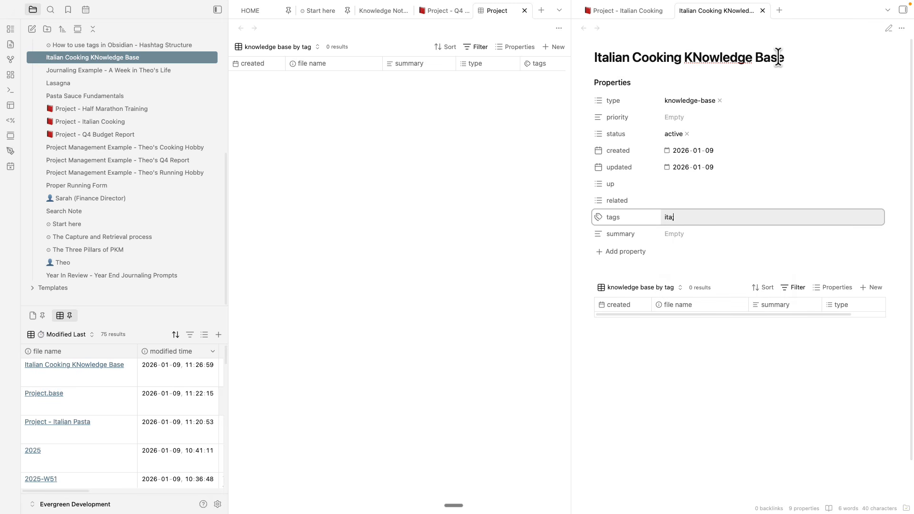
type("lian")
key("Return")
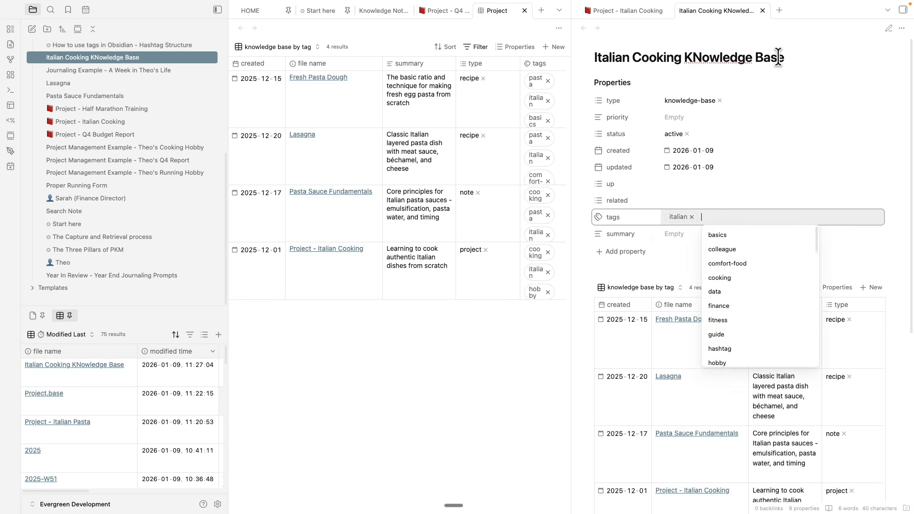
left_click(583, 305)
Examine the list of views available in the Project base
left_click(257, 48)
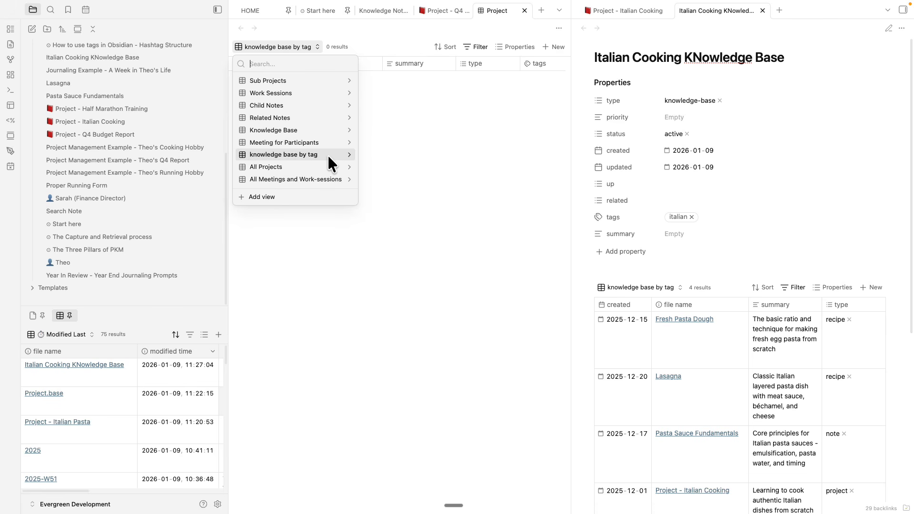
left_click(586, 222)
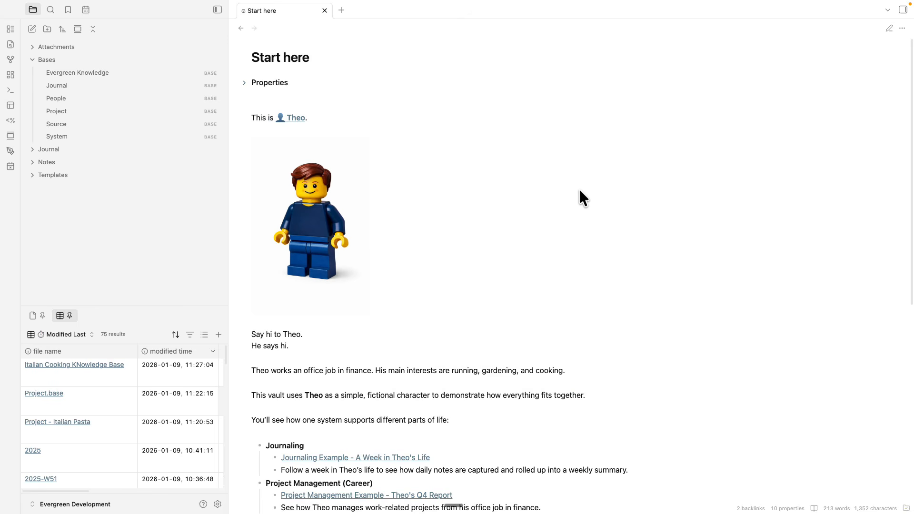
Browse the Start here note, open its Q4 Report project management example, and follow the link to Project - Q4 Budget Report
scroll(581, 198, "down", 5)
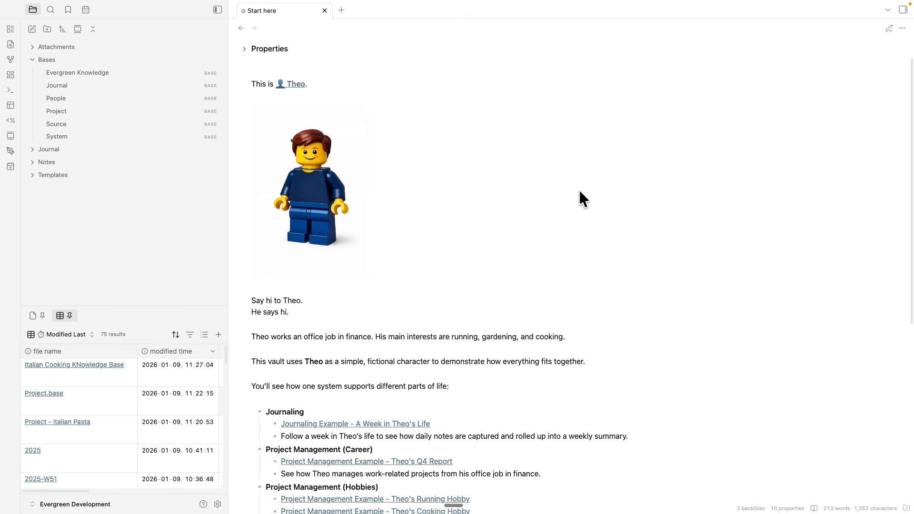
scroll(247, 229, "up", 5)
scroll(400, 234, "down", 3)
scroll(400, 234, "down", 3)
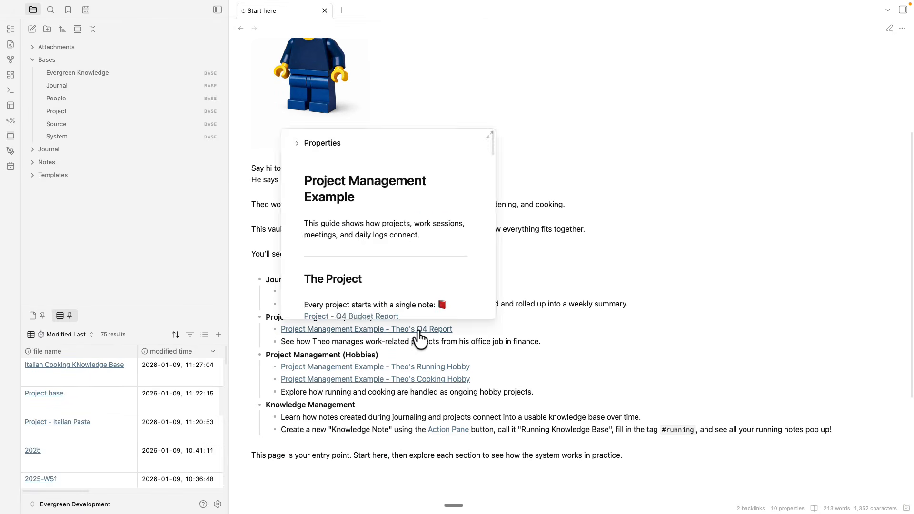
left_click(436, 329)
left_click(415, 218)
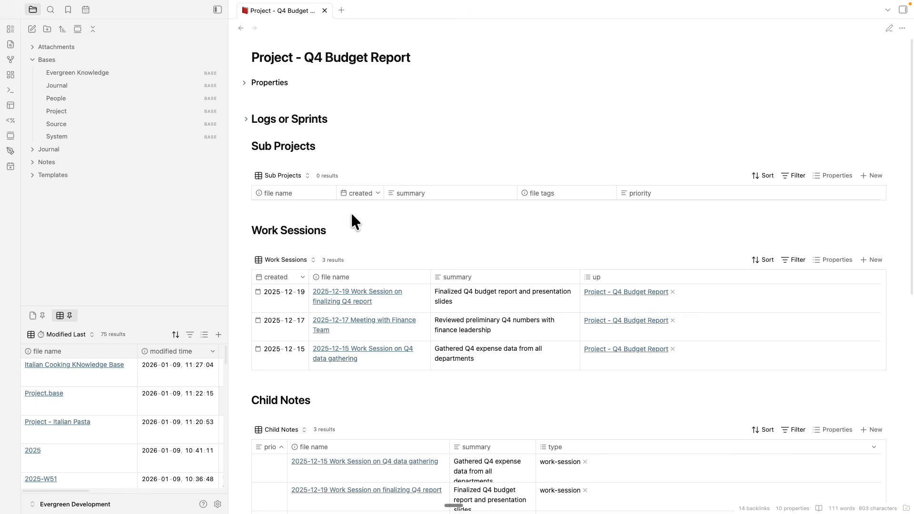
Collapse the Sub Projects, Work Sessions, Child Notes and Related Notes sections of the Q4 Budget Report project
left_click(245, 146)
left_click(247, 173)
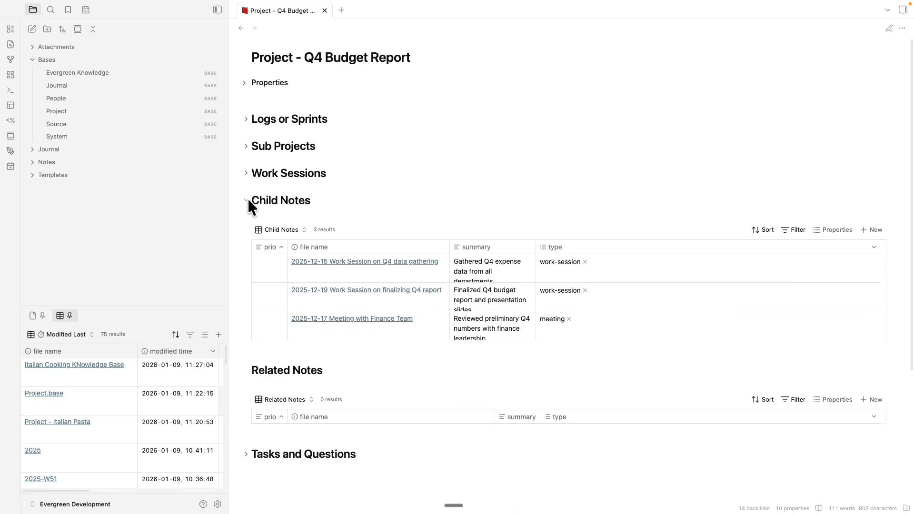
left_click(246, 200)
left_click(246, 227)
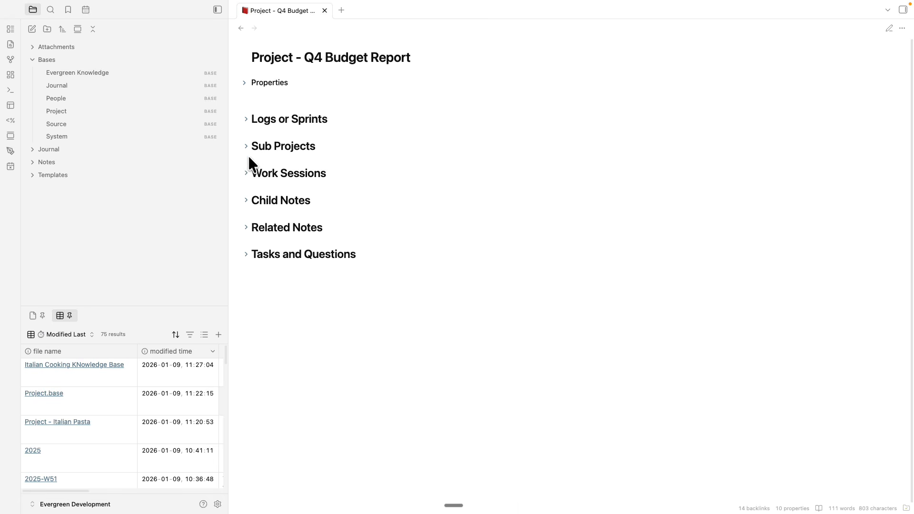
Expand the Sub Projects, Work Sessions, Child Notes and Related Notes sections again and review their embedded tables
left_click(246, 145)
left_click(245, 230)
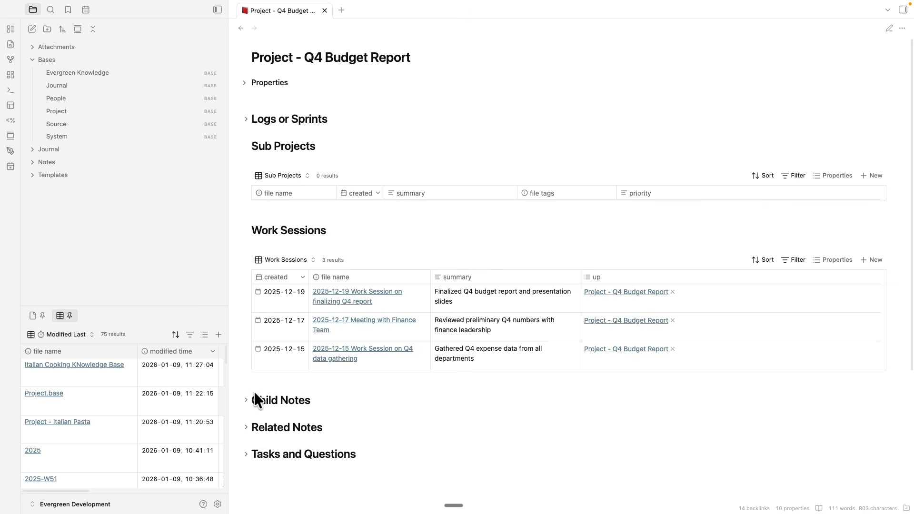
left_click(247, 400)
scroll(248, 409, "down", 4)
left_click(245, 397)
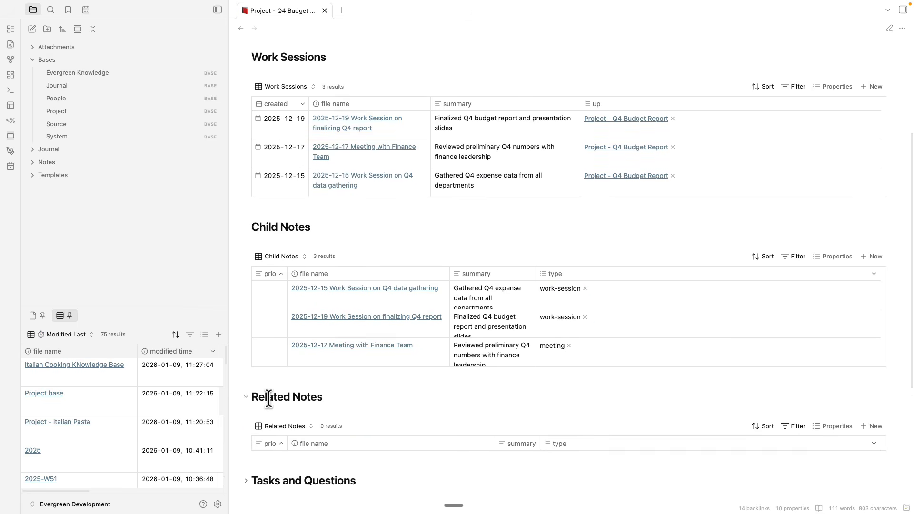
scroll(268, 398, "down", 2)
scroll(270, 404, "up", 8)
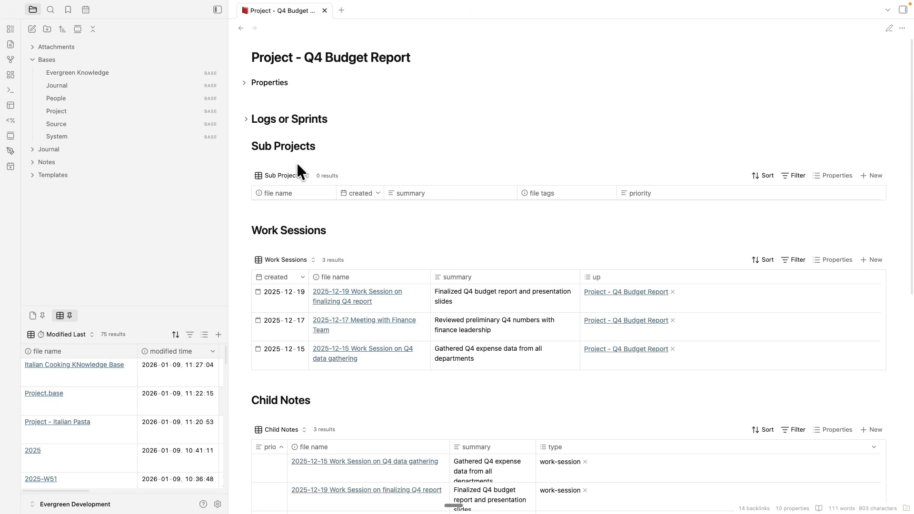
scroll(320, 278, "down", 4)
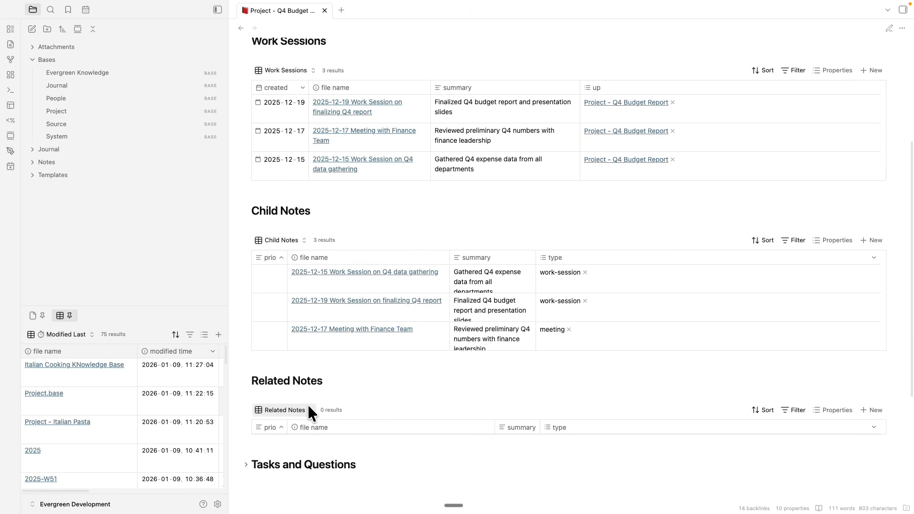
scroll(307, 398, "up", 4)
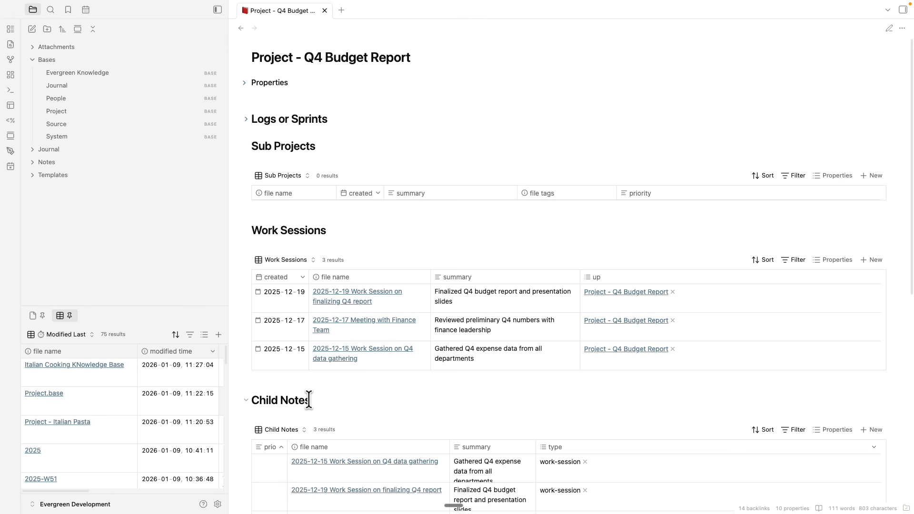
Go back to the Start here note, open the Cooking Hobby example, and follow its link to Project - Italian Cooking
left_click(240, 28)
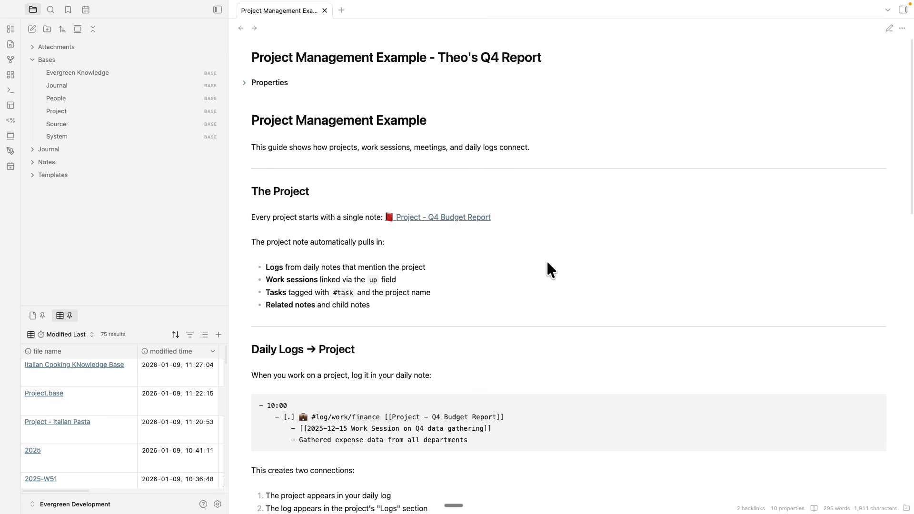
left_click(240, 28)
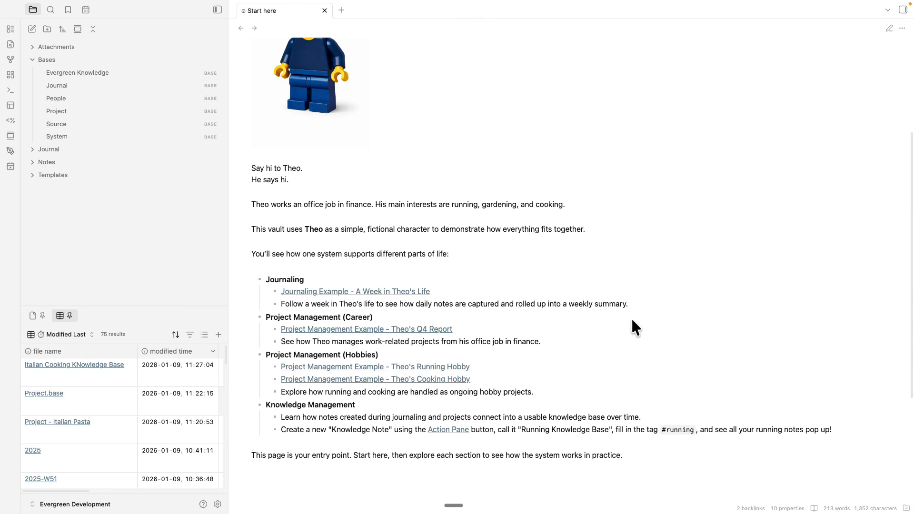
left_click(443, 379)
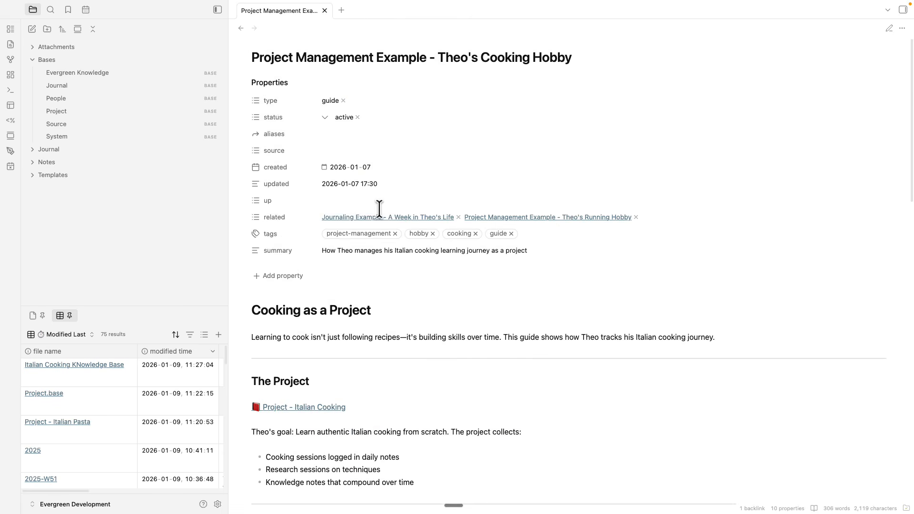
scroll(398, 341, "down", 1)
left_click(314, 376)
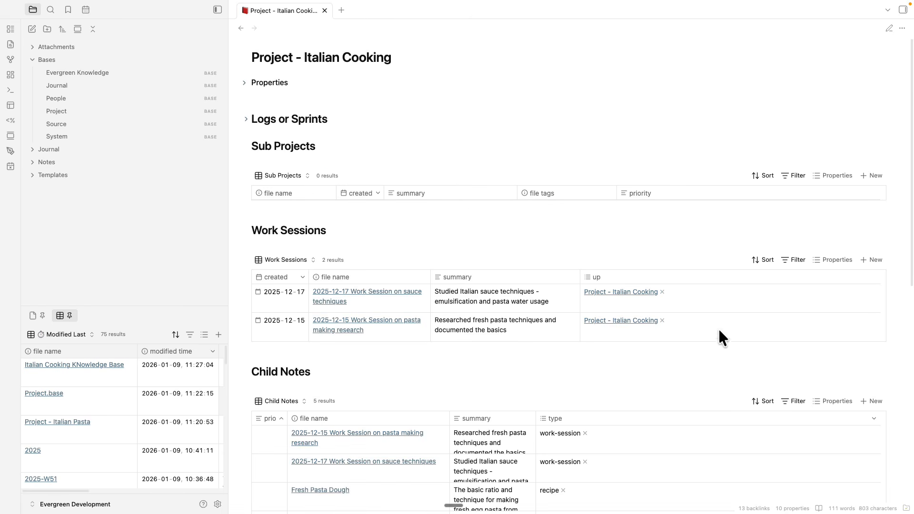
Collapse the Sub Projects, Work Sessions, Child Notes and Related Notes sections of the Italian Cooking project
left_click(246, 146)
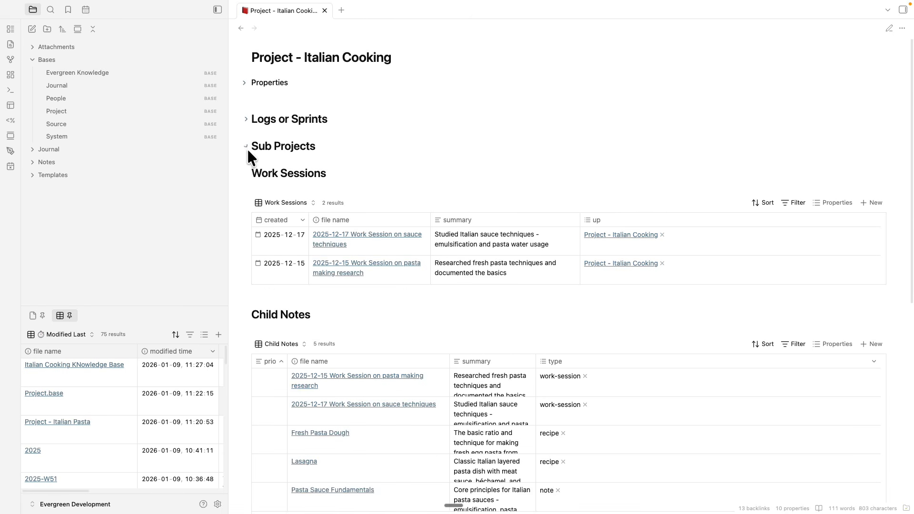
left_click(246, 174)
left_click(246, 200)
left_click(246, 227)
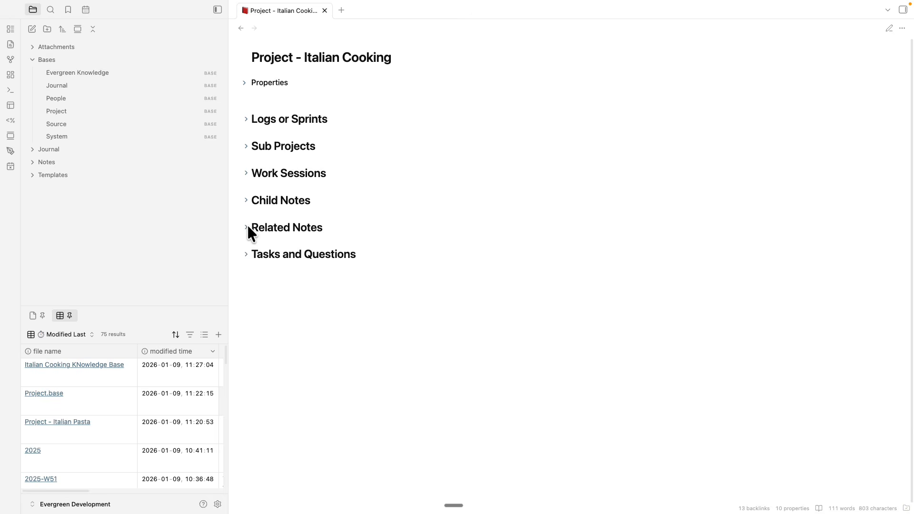
left_click_drag(263, 58, 402, 58)
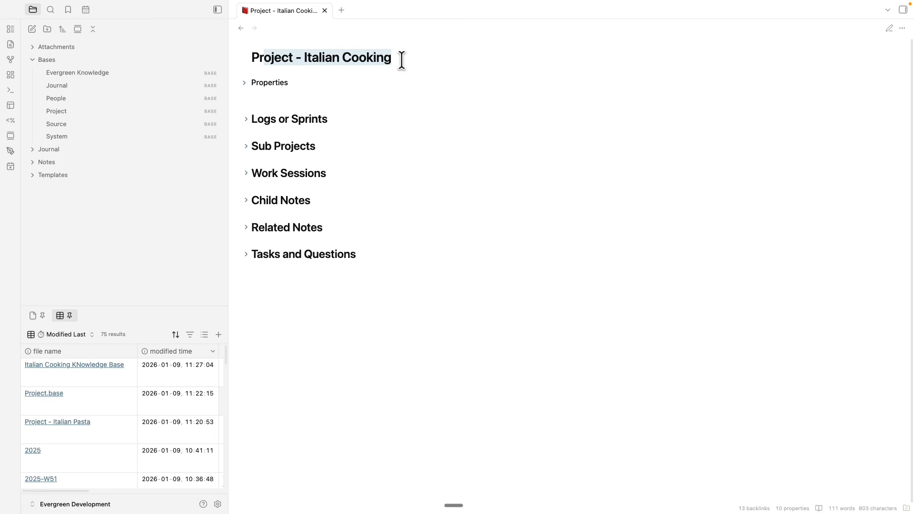
left_click(266, 108)
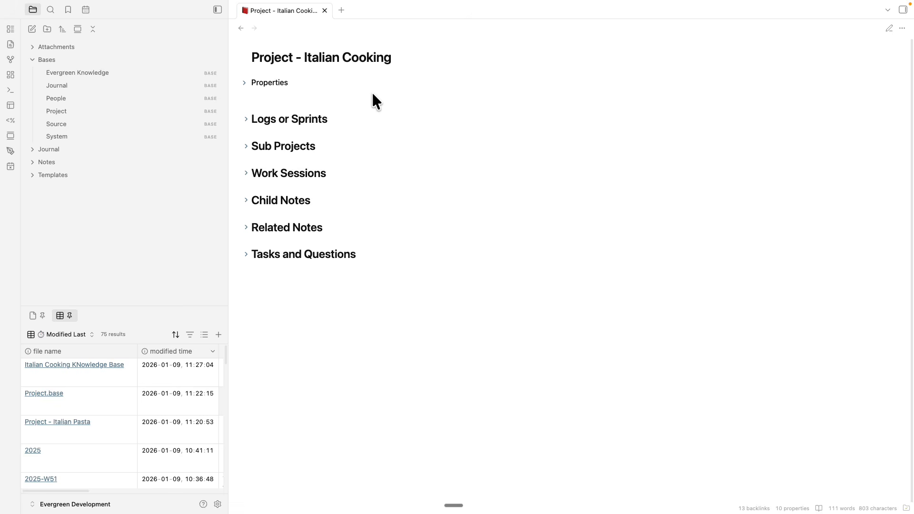
Find the Italian Cooking KNowledge Base note by searching for "kno" and open it
key("super+o")
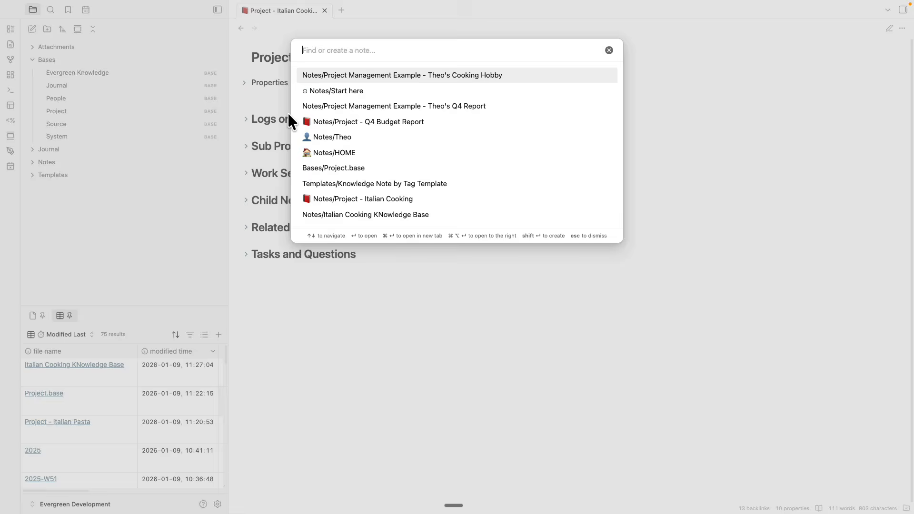
type("kno")
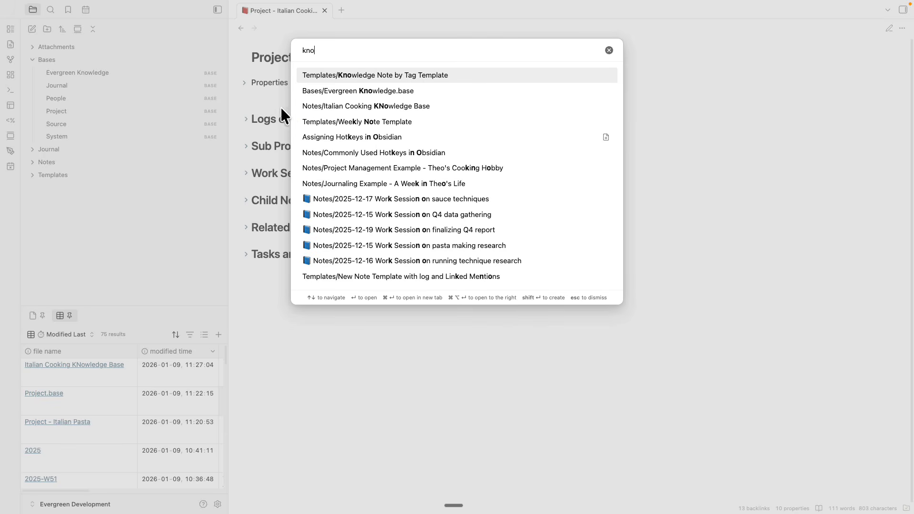
left_click(395, 106)
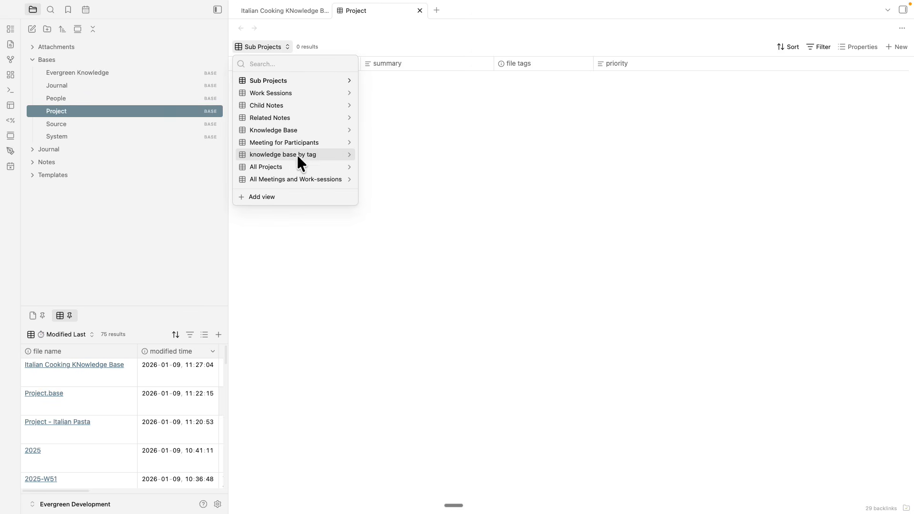
Return to the Italian Cooking KNowledge Base note from the Project base and review its properties and embedded knowledge base by tag table
left_click(306, 10)
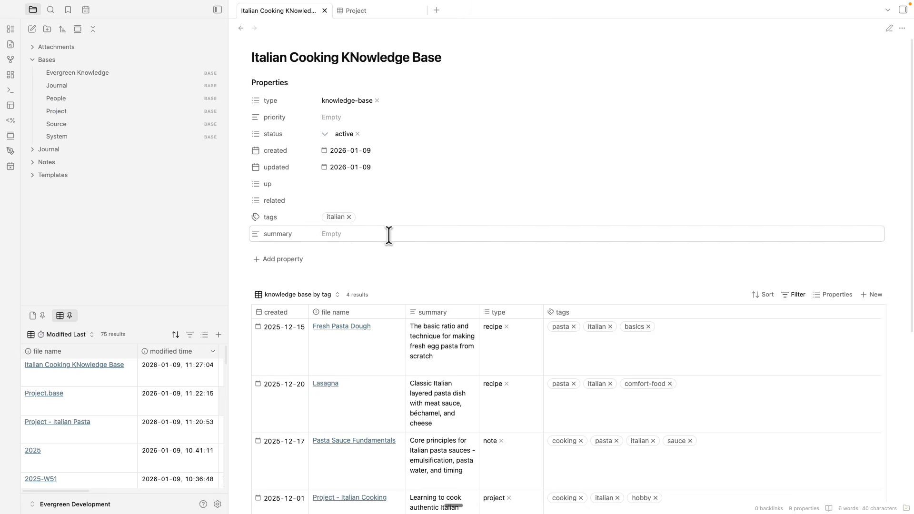
left_click_drag(257, 58, 445, 62)
scroll(505, 167, "down", 5)
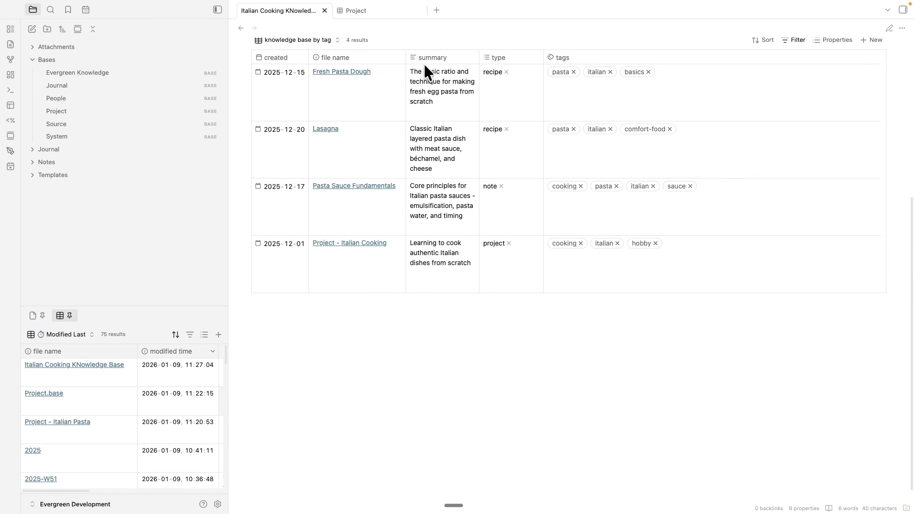
scroll(423, 63, "up", 4)
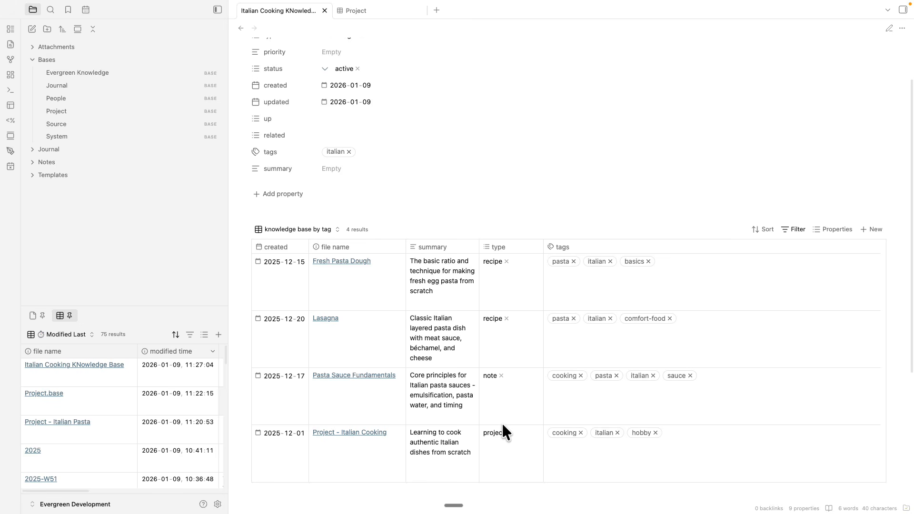
Open Project Template from the Templates folder and collapse its Sub Projects, Work Sessions, Child Notes and Related Notes sections
left_click(30, 176)
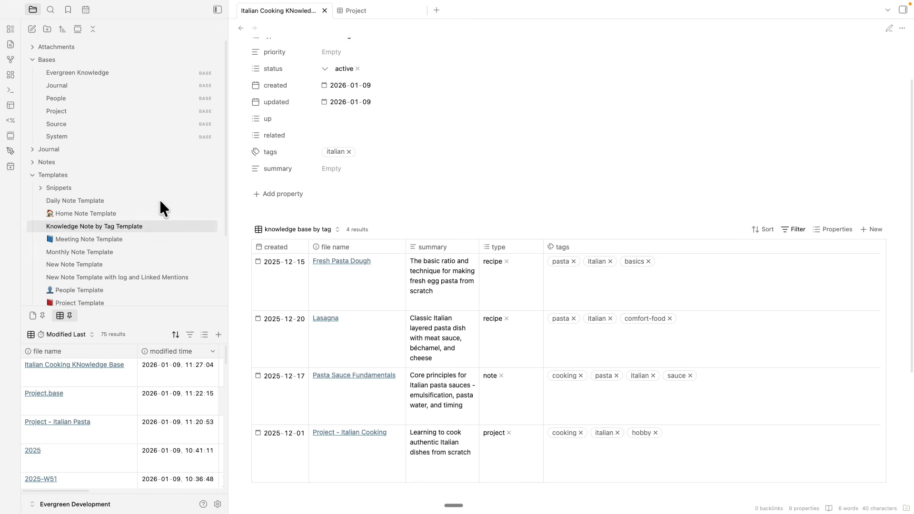
left_click(80, 303)
left_click(246, 116)
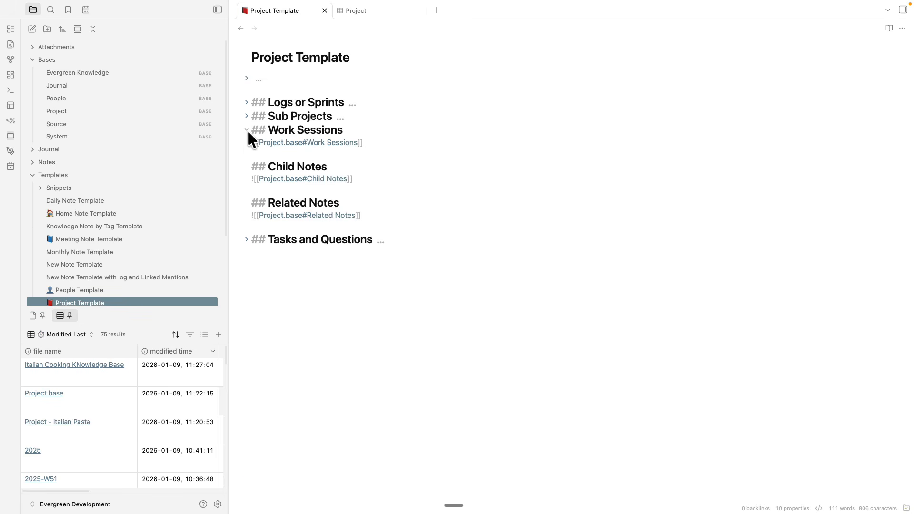
left_click(246, 130)
left_click(246, 144)
left_click(246, 156)
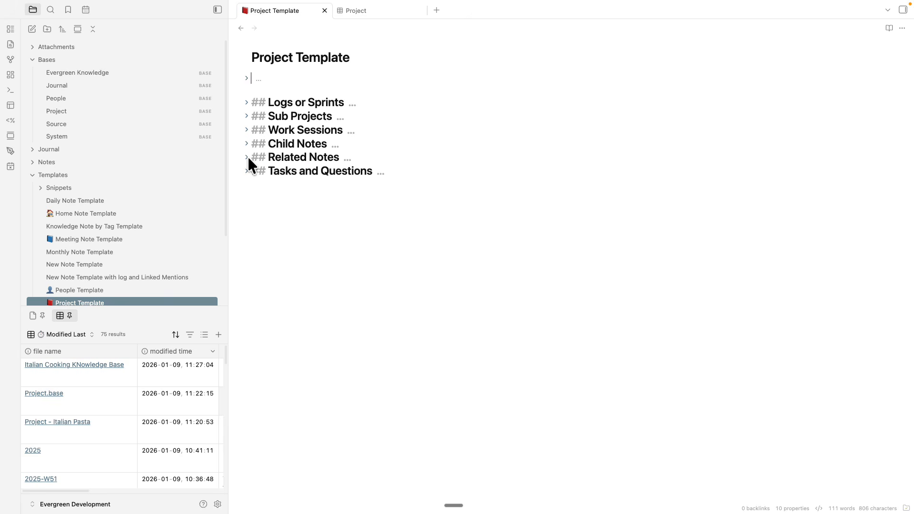
Open the Project base, switch it to the Work Sessions view, and look over the list of its other views
left_click(74, 111)
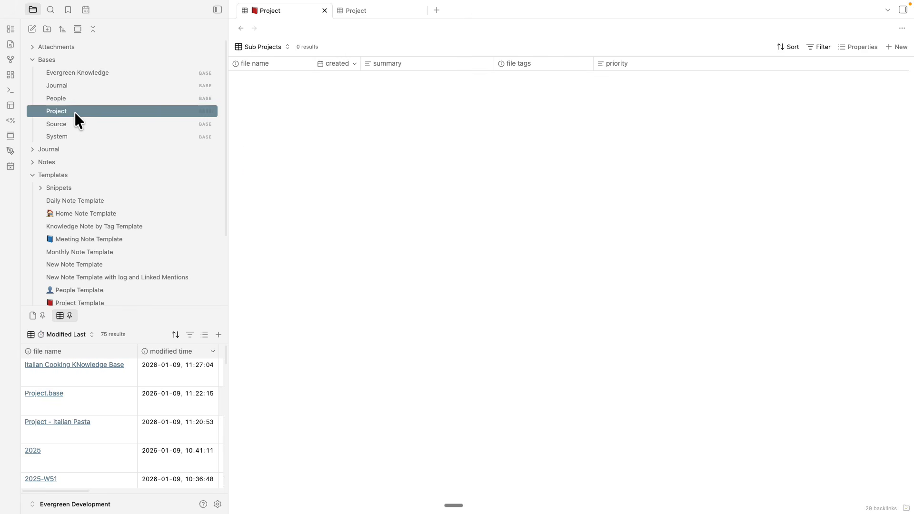
left_click(257, 48)
left_click(281, 93)
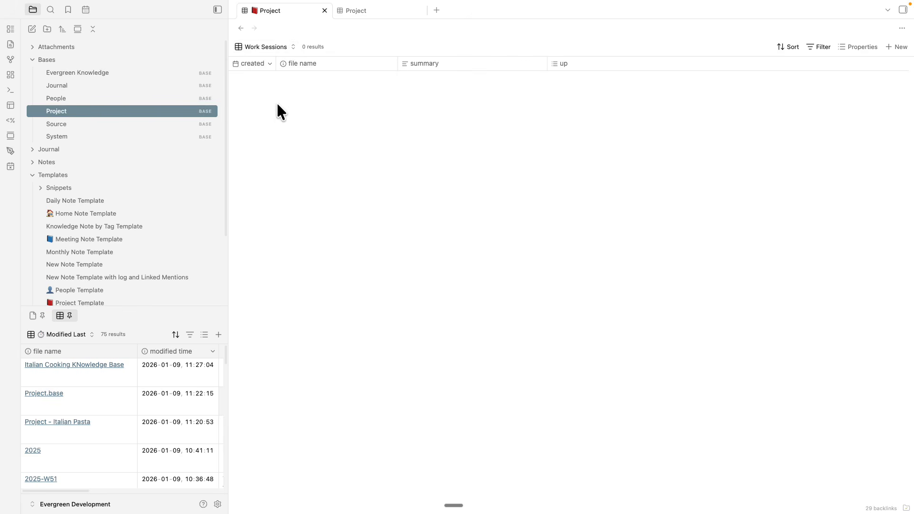
left_click(242, 48)
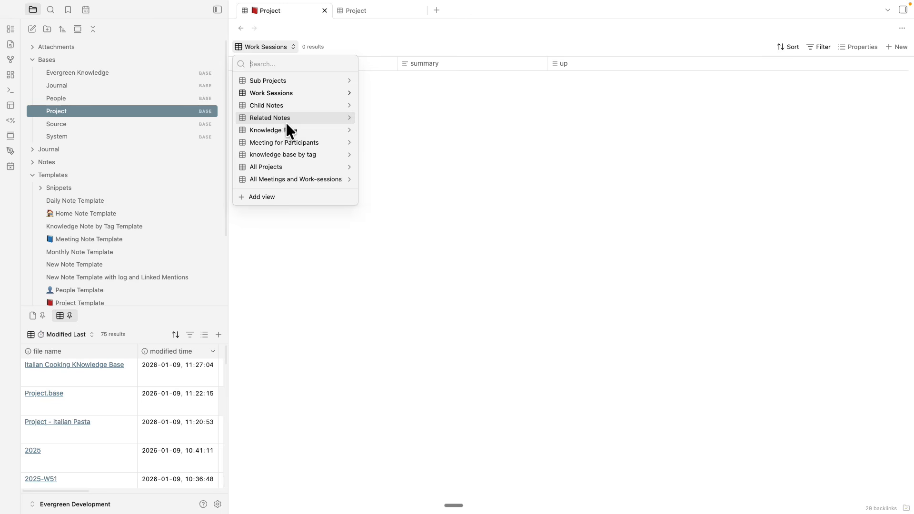
left_click(475, 177)
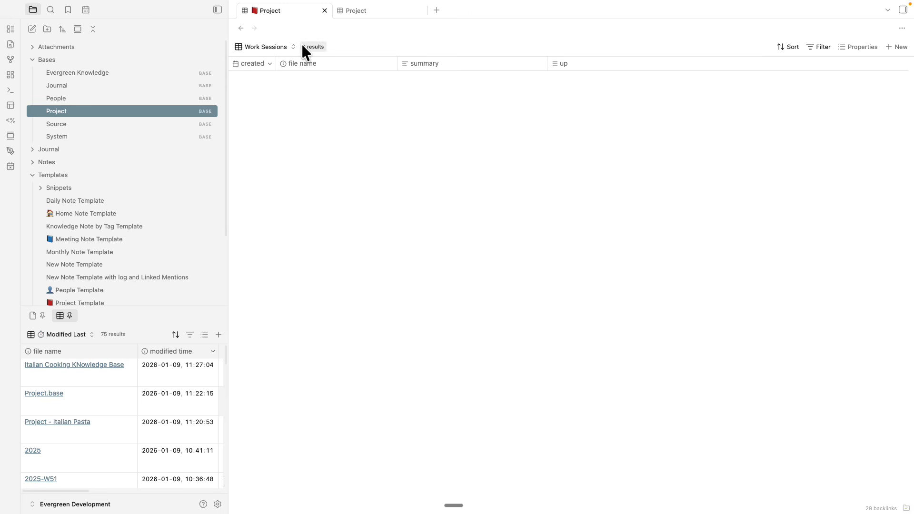